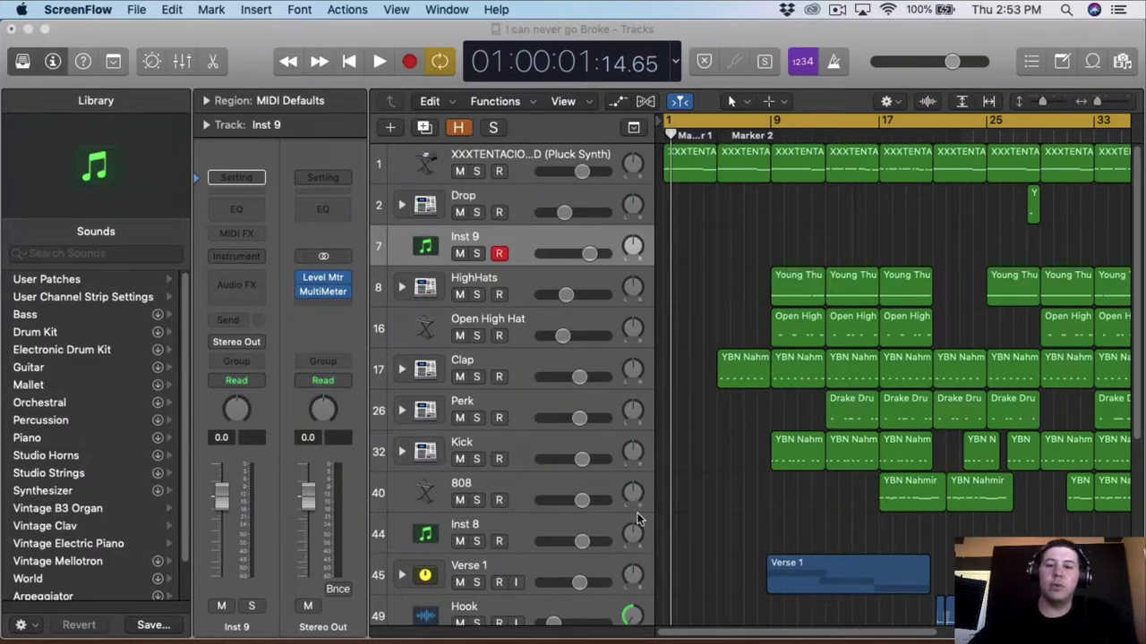
Hide the sound library and review the song's tracks down to Audio 19
{"action": "scroll", "coordinate": [690, 482], "scroll_direction": "down", "scroll_amount": 1}
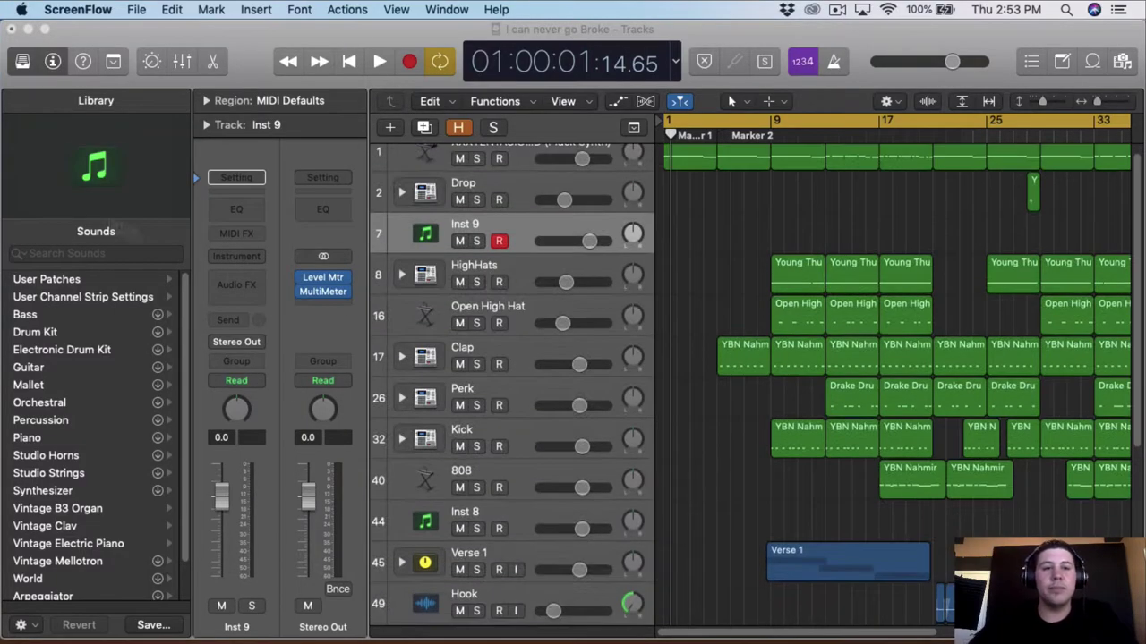
{"action": "left_click", "coordinate": [25, 66]}
{"action": "scroll", "coordinate": [593, 494], "scroll_direction": "down", "scroll_amount": 1}
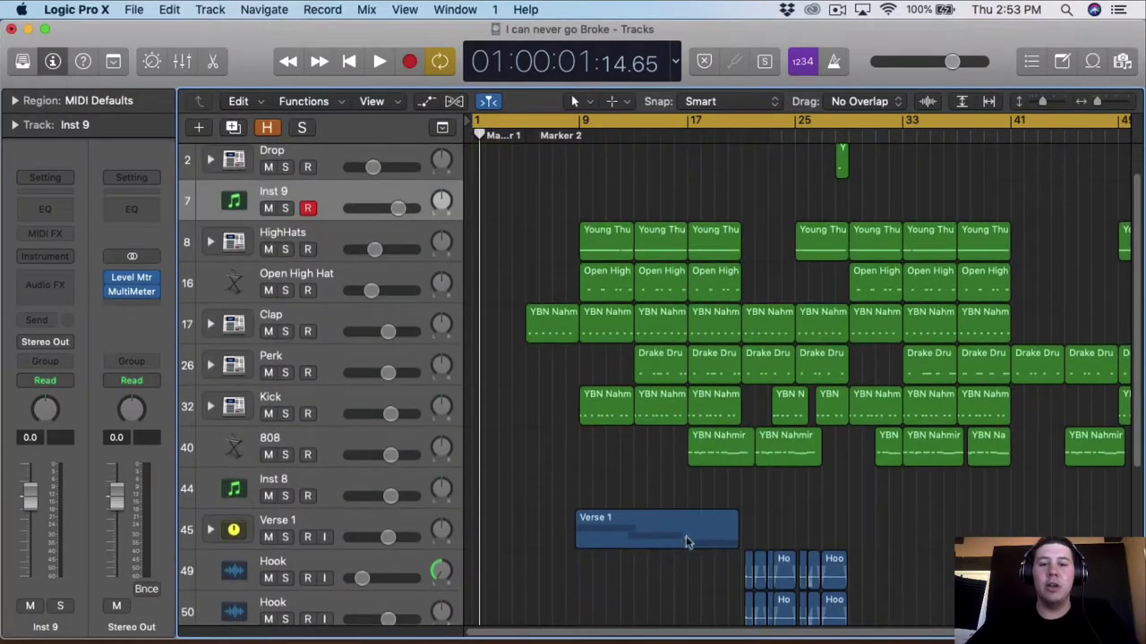
{"action": "scroll", "coordinate": [633, 528], "scroll_direction": "down", "scroll_amount": 5}
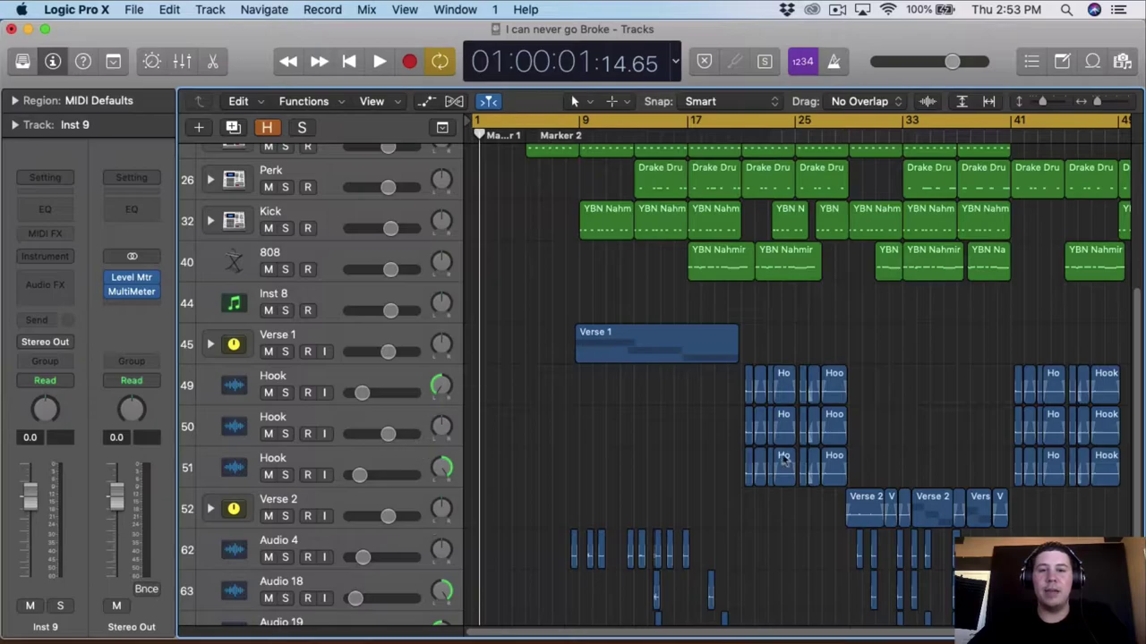
{"action": "scroll", "coordinate": [735, 390], "scroll_direction": "down", "scroll_amount": 1}
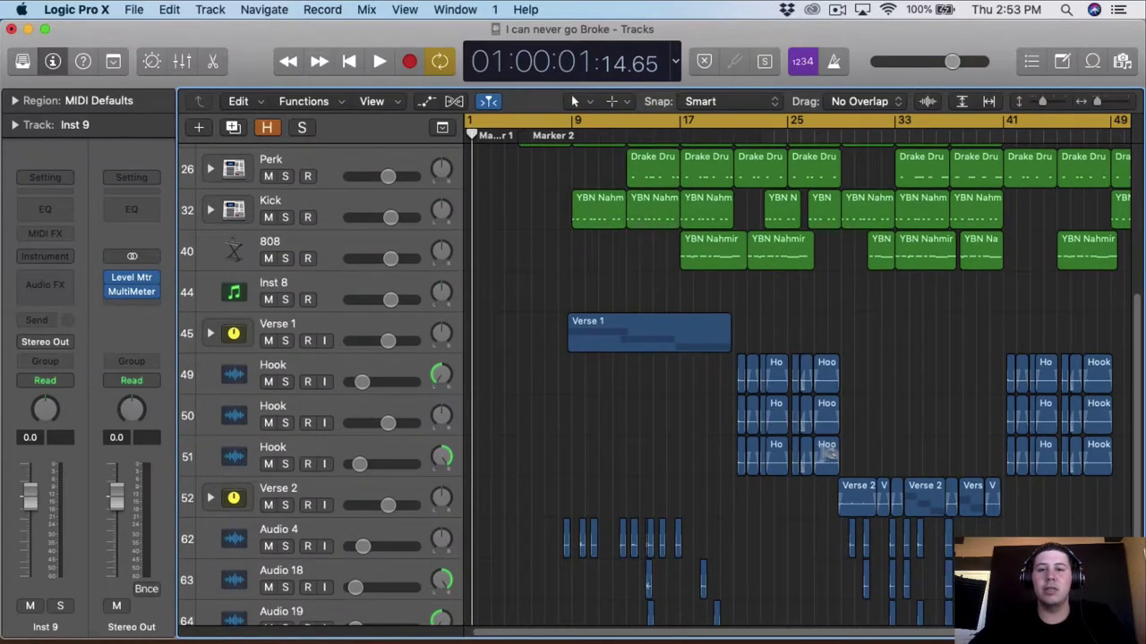
{"action": "scroll", "coordinate": [833, 455], "scroll_direction": "down", "scroll_amount": 2}
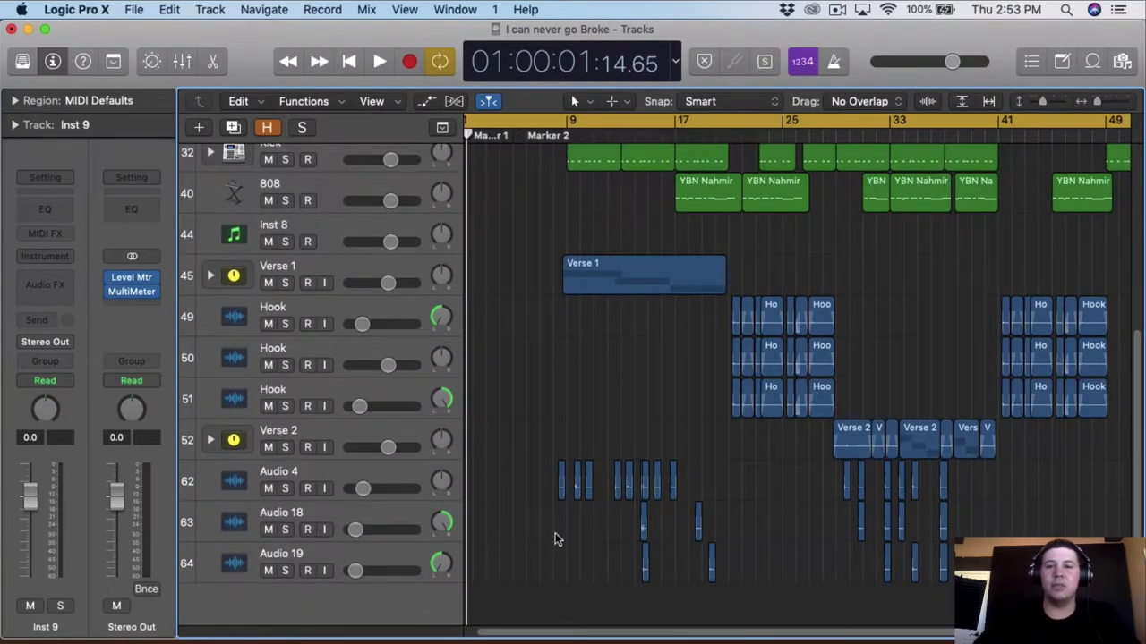
Delete the empty Inst 9 track above HighHats
{"action": "scroll", "coordinate": [555, 533], "scroll_direction": "up", "scroll_amount": 8}
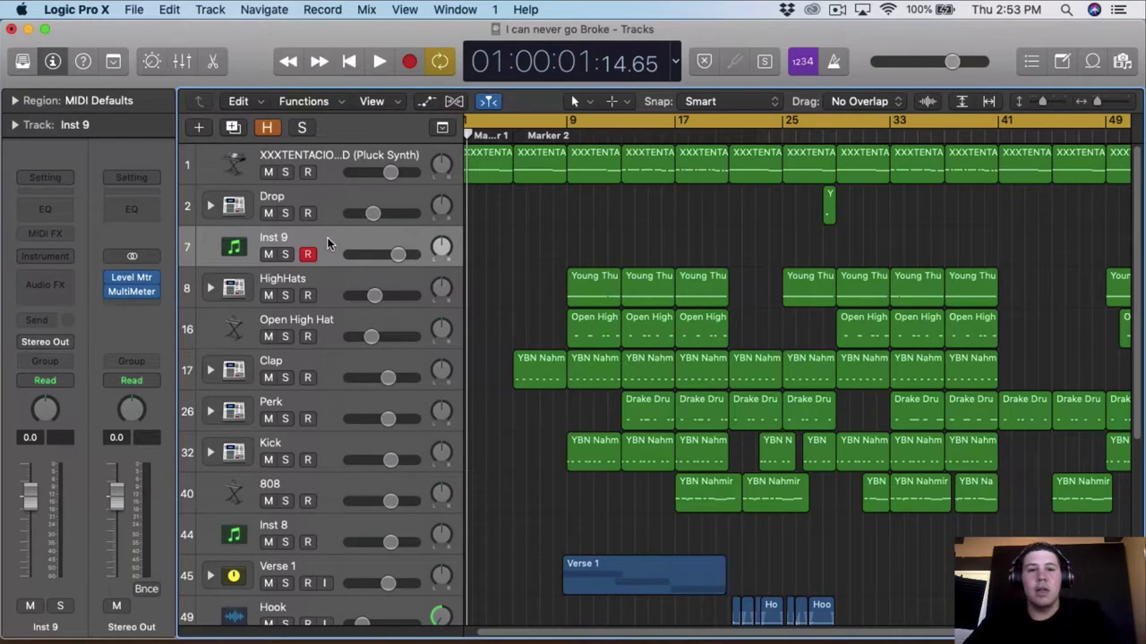
{"action": "key", "text": "super+BackSpace"}
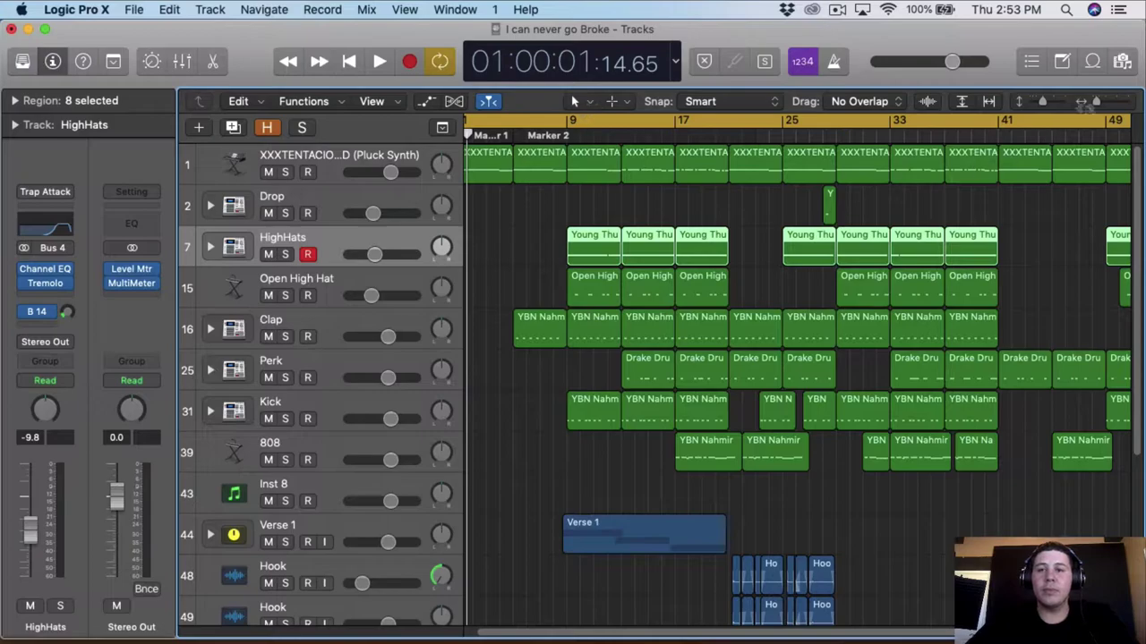
{"action": "left_click_drag", "start_coordinate": [1098, 102], "coordinate": [1093, 102]}
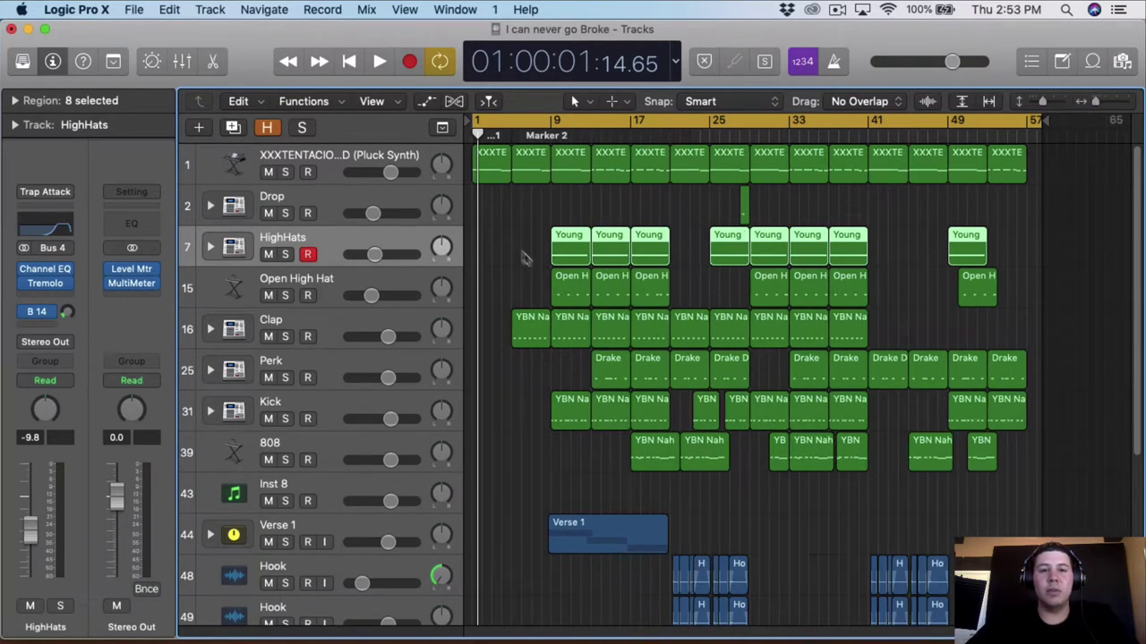
Open the Level Meter on the Stereo Out channel and play the song from the start, checking the peak levels
{"action": "left_click", "coordinate": [131, 275]}
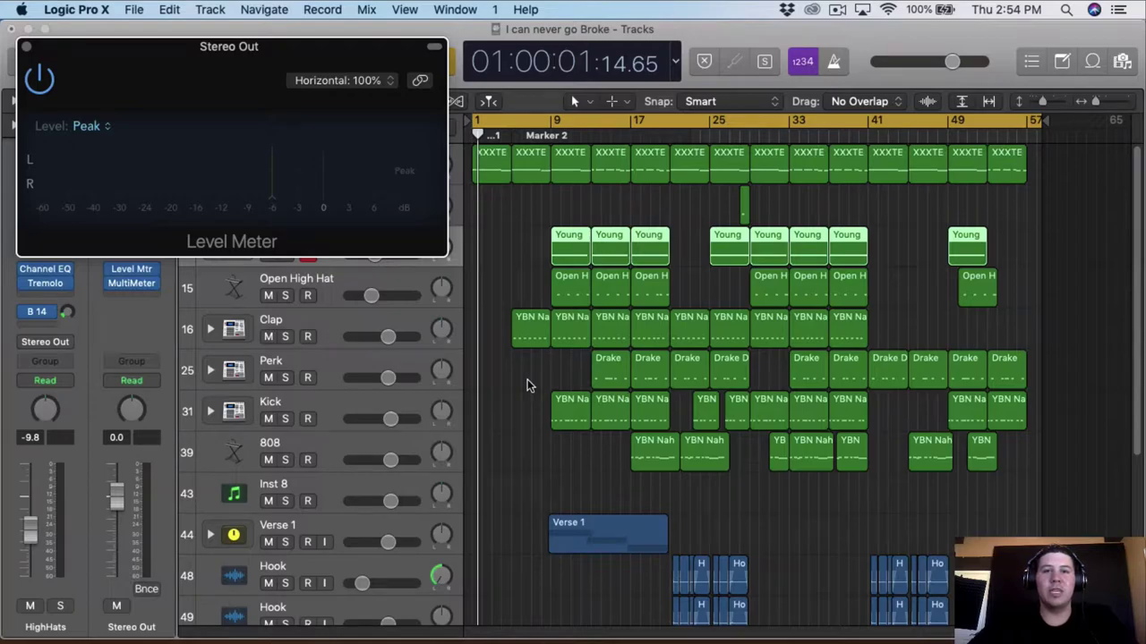
{"action": "key", "text": "space"}
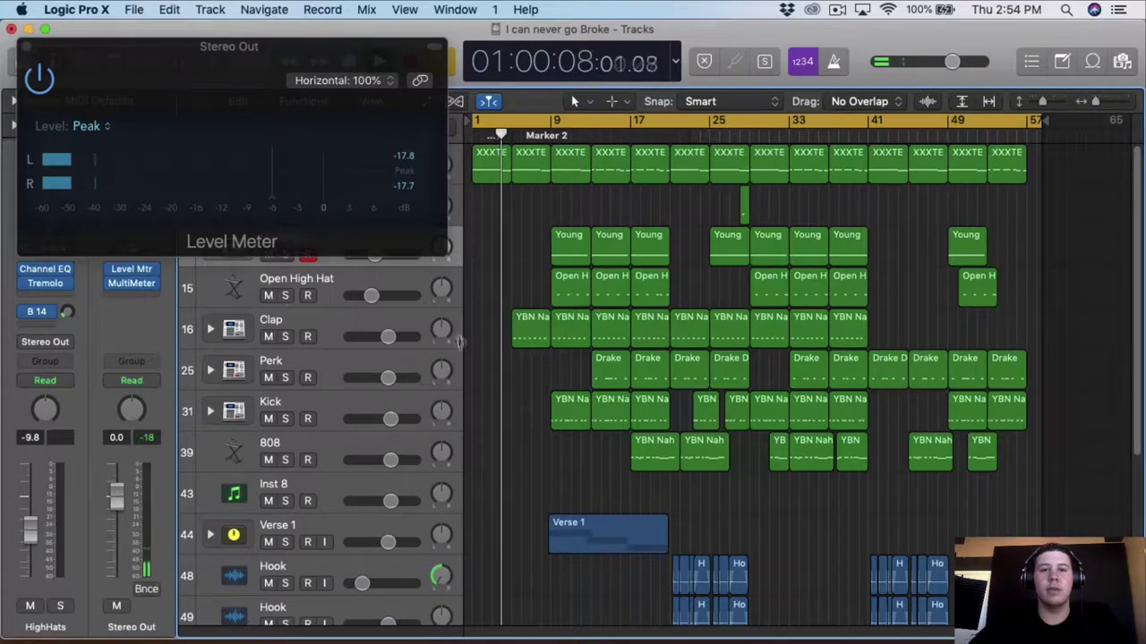
{"action": "scroll", "coordinate": [630, 388], "scroll_direction": "down", "scroll_amount": 1}
{"action": "scroll", "coordinate": [628, 385], "scroll_direction": "down", "scroll_amount": 10}
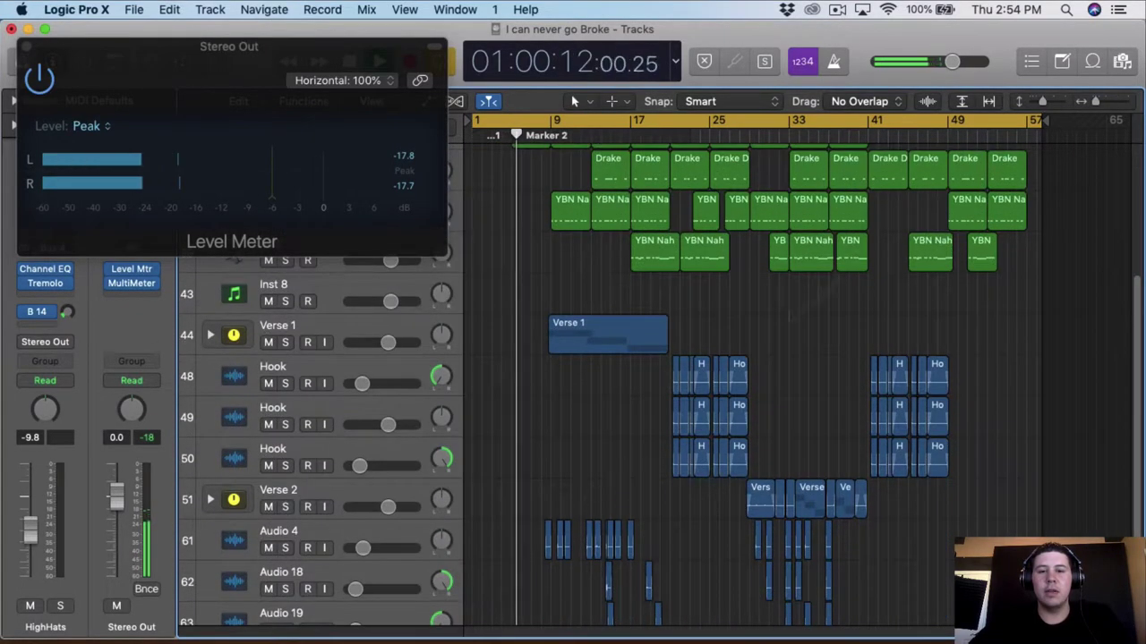
{"action": "key", "text": "super+Right"}
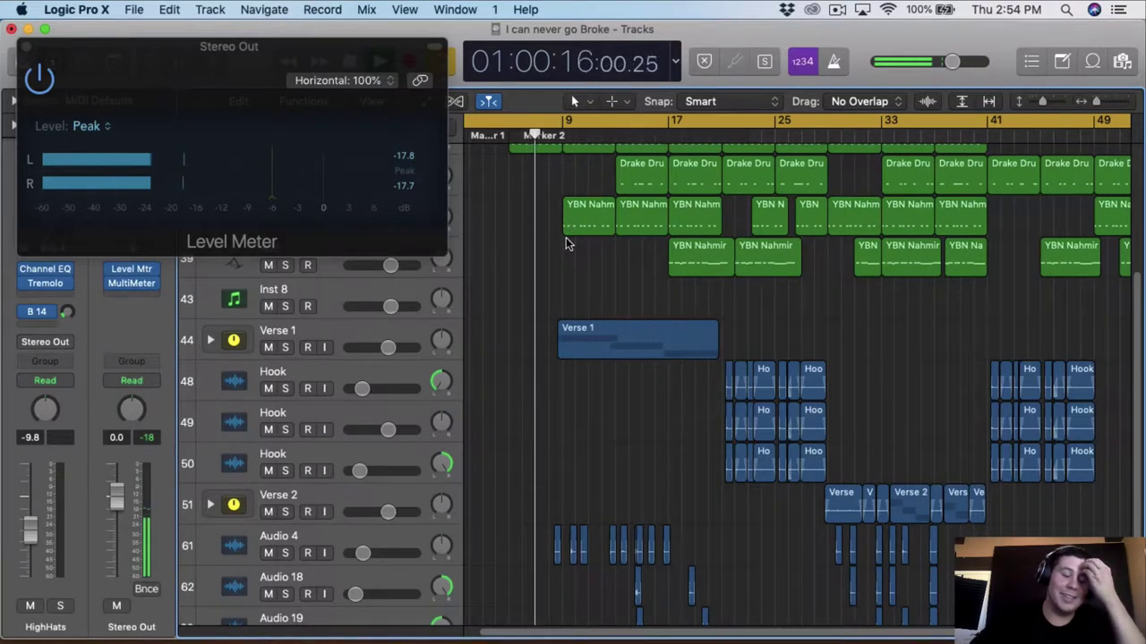
{"action": "scroll", "coordinate": [562, 246], "scroll_direction": "up", "scroll_amount": 1}
{"action": "scroll", "coordinate": [561, 256], "scroll_direction": "up", "scroll_amount": 1}
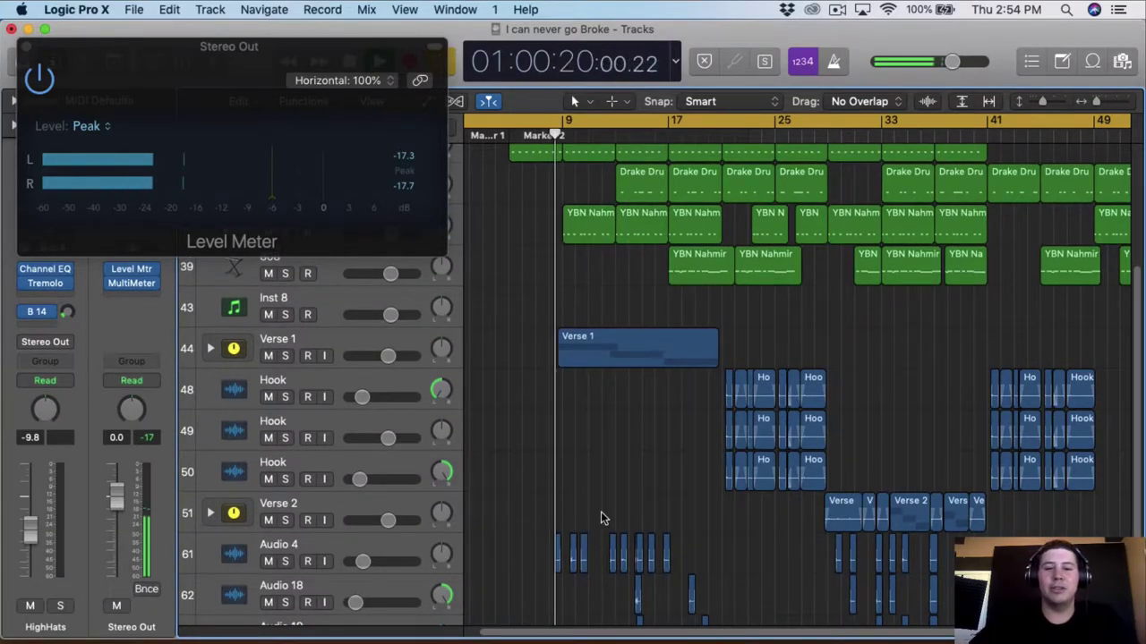
{"action": "scroll", "coordinate": [600, 511], "scroll_direction": "down", "scroll_amount": 1}
{"action": "scroll", "coordinate": [600, 512], "scroll_direction": "down", "scroll_amount": 1}
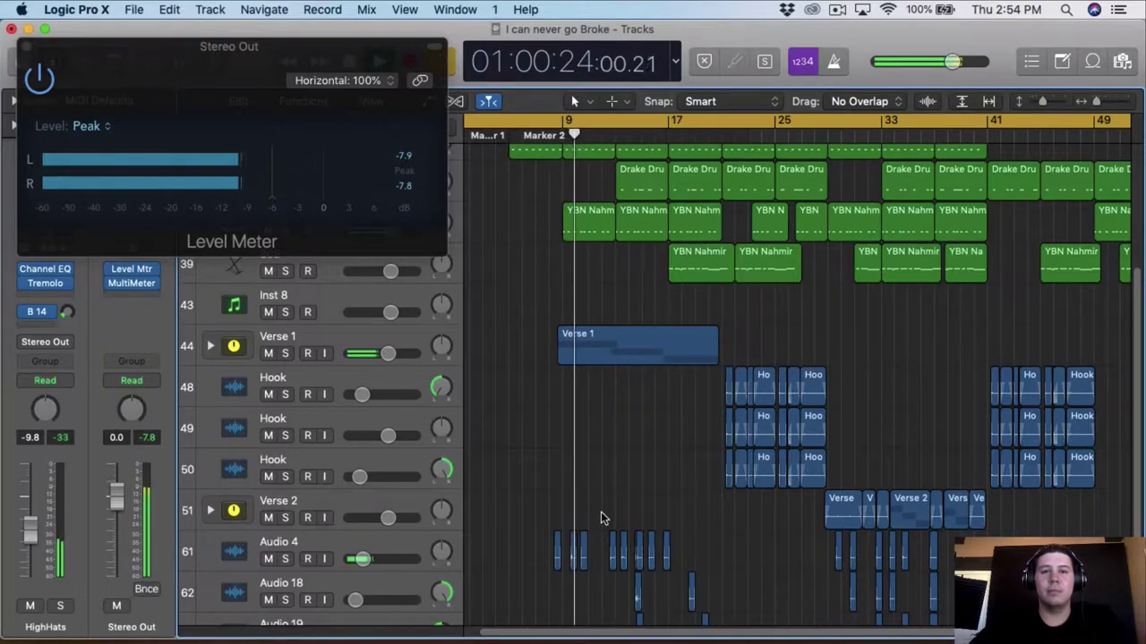
Keep checking the output level through the first verse and expand the Verse 1 track stack
{"action": "scroll", "coordinate": [601, 511], "scroll_direction": "down", "scroll_amount": 3}
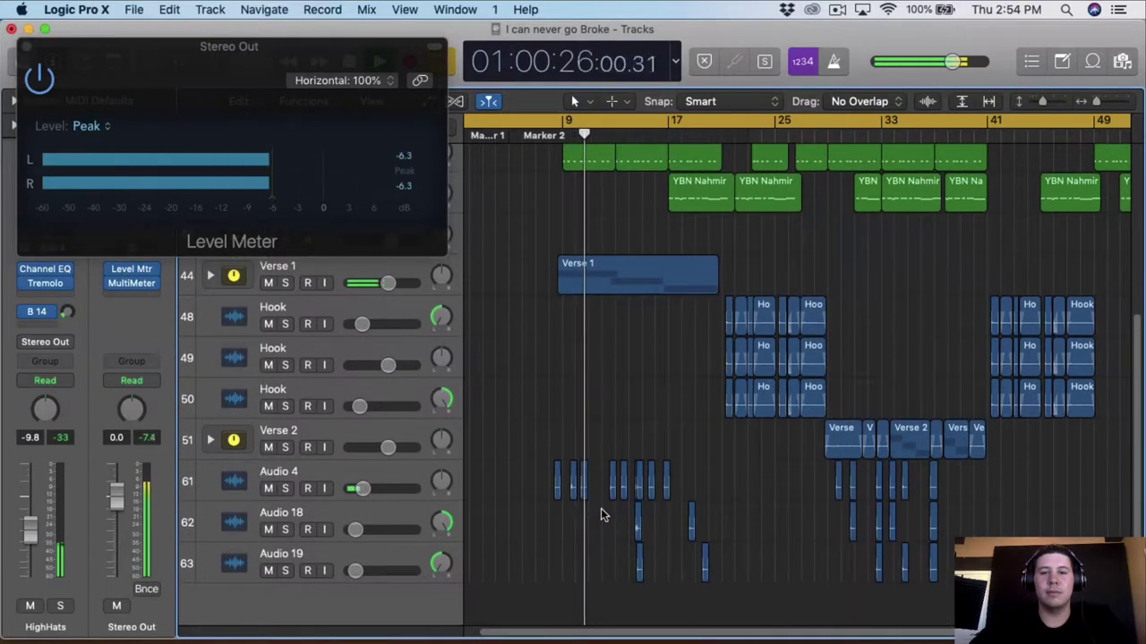
{"action": "scroll", "coordinate": [602, 514], "scroll_direction": "down", "scroll_amount": 1}
{"action": "scroll", "coordinate": [602, 515], "scroll_direction": "down", "scroll_amount": 1}
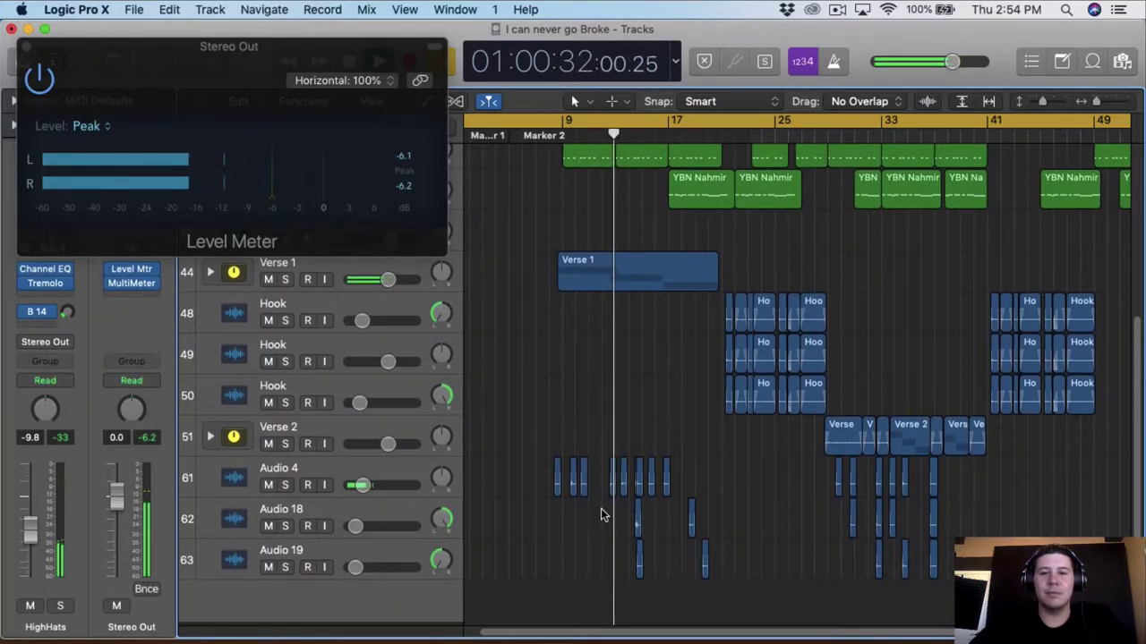
{"action": "scroll", "coordinate": [602, 515], "scroll_direction": "right", "scroll_amount": 2}
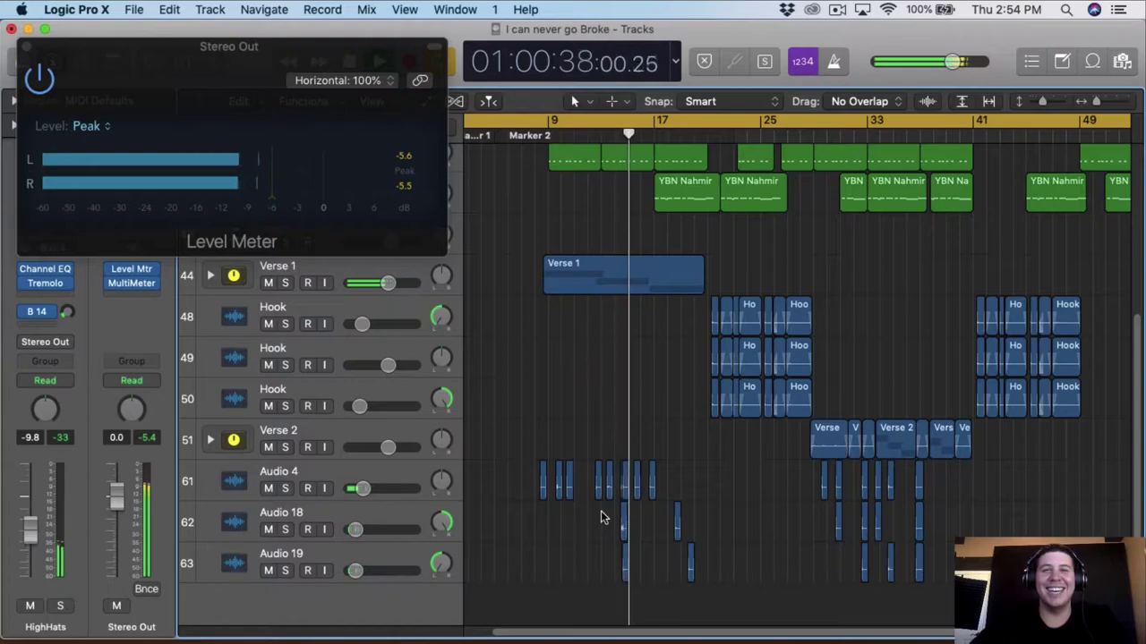
{"action": "scroll", "coordinate": [603, 542], "scroll_direction": "right", "scroll_amount": 1}
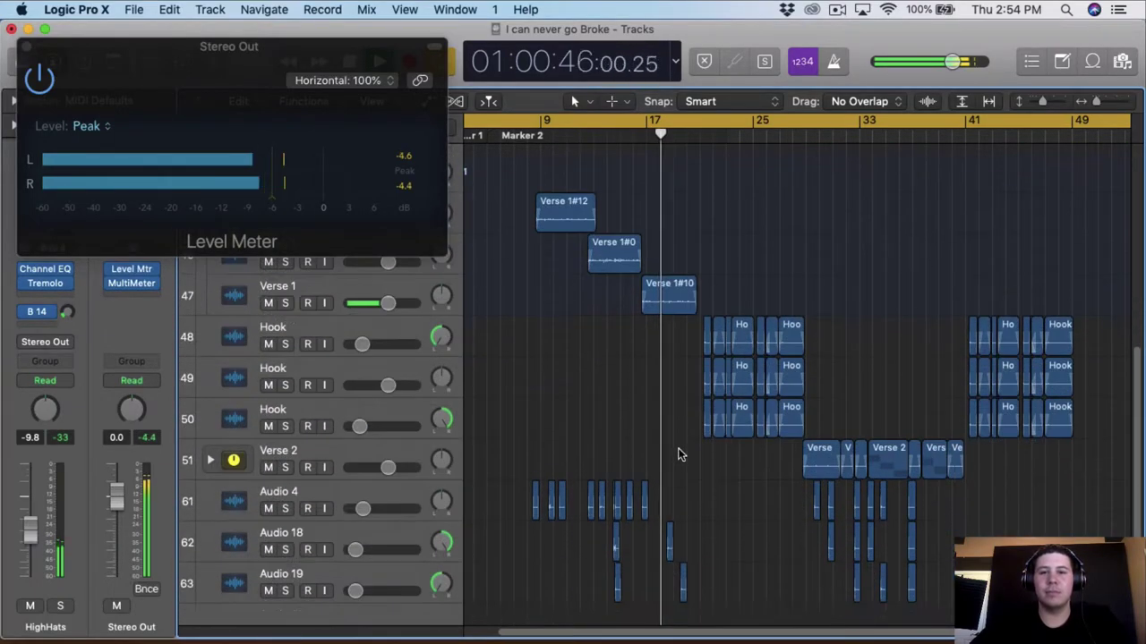
{"action": "scroll", "coordinate": [678, 454], "scroll_direction": "down", "scroll_amount": 1}
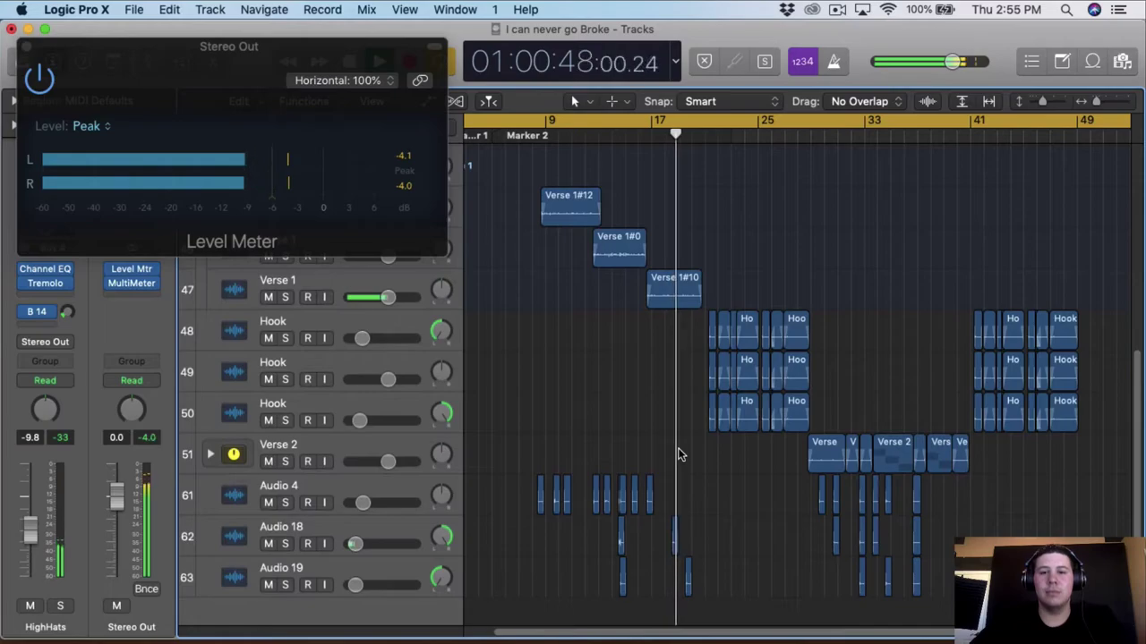
{"action": "scroll", "coordinate": [677, 455], "scroll_direction": "down", "scroll_amount": 1}
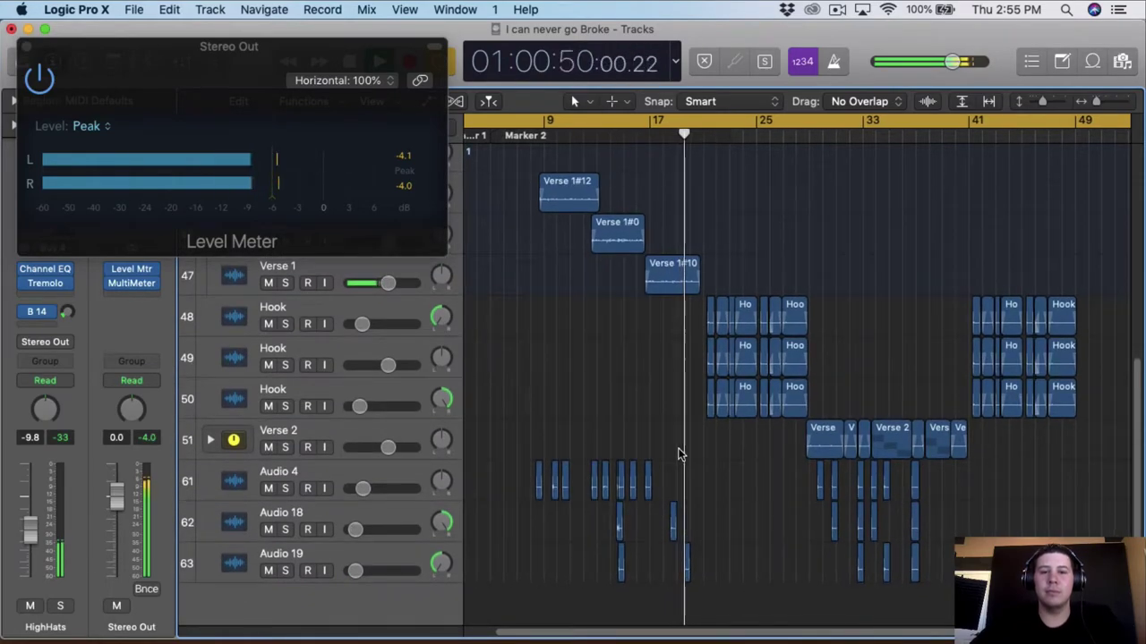
Select the Audio 19 region near the end of verse 1, listen on into the hook, and stop playback
{"action": "left_click", "coordinate": [686, 562]}
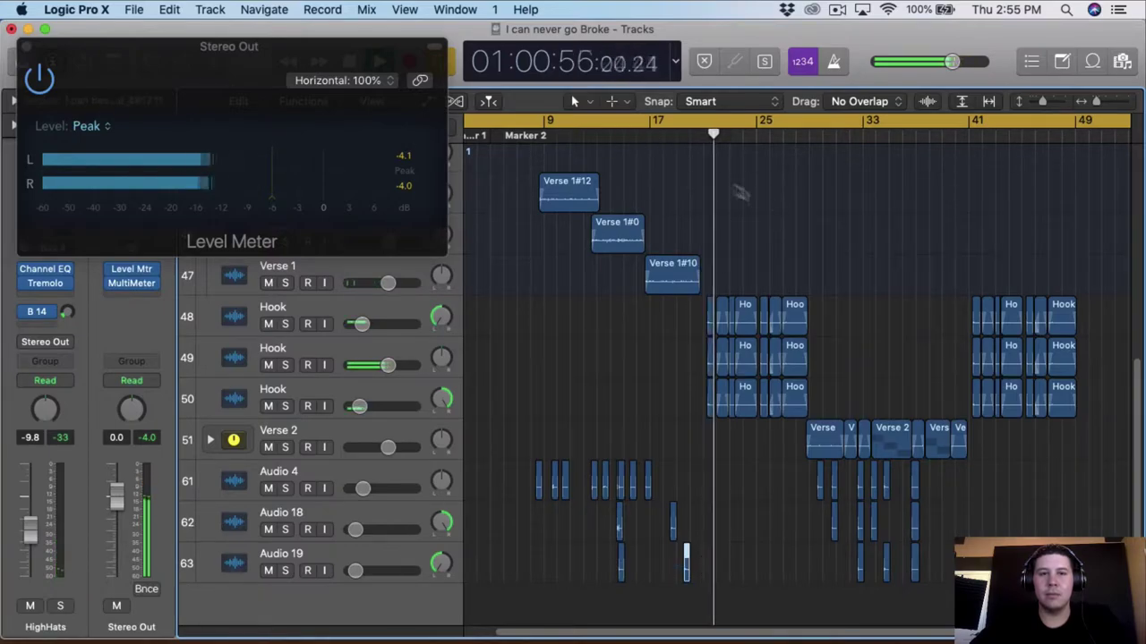
{"action": "scroll", "coordinate": [1012, 145], "scroll_direction": "up", "scroll_amount": 3}
{"action": "scroll", "coordinate": [1011, 146], "scroll_direction": "up", "scroll_amount": 2}
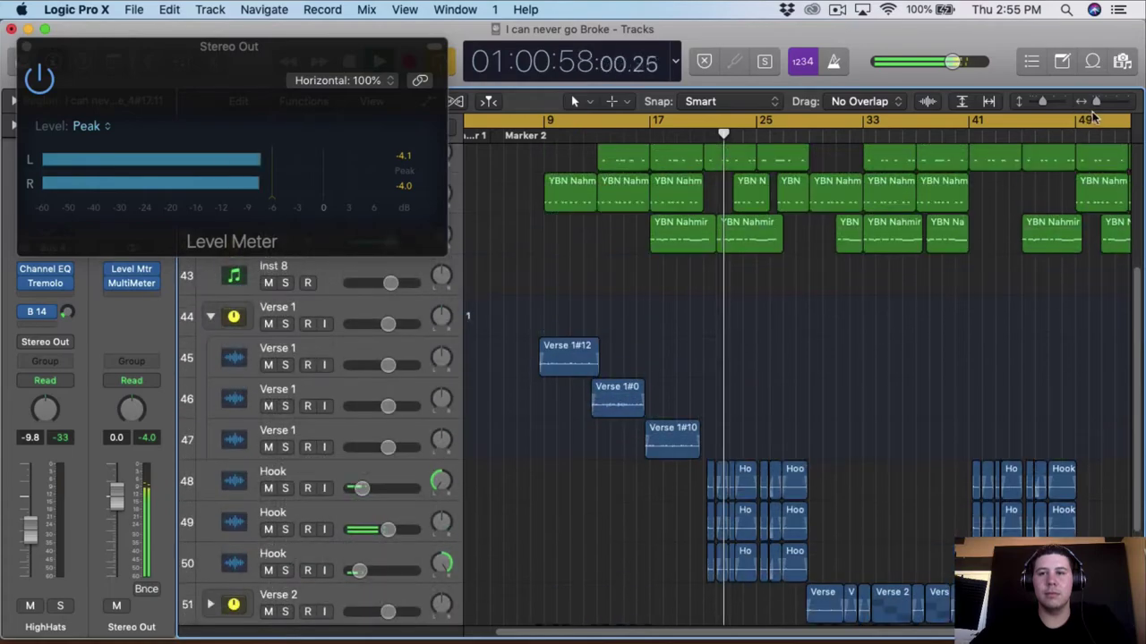
{"action": "scroll", "coordinate": [823, 417], "scroll_direction": "down", "scroll_amount": 2}
{"action": "scroll", "coordinate": [822, 419], "scroll_direction": "down", "scroll_amount": 3}
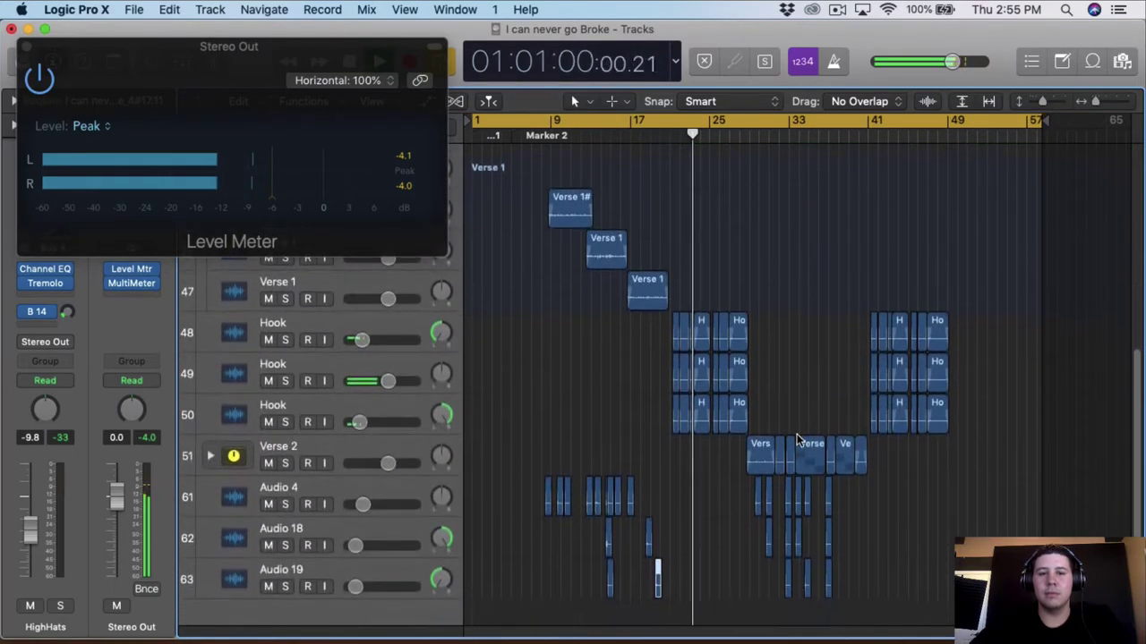
{"action": "scroll", "coordinate": [792, 452], "scroll_direction": "down", "scroll_amount": 1}
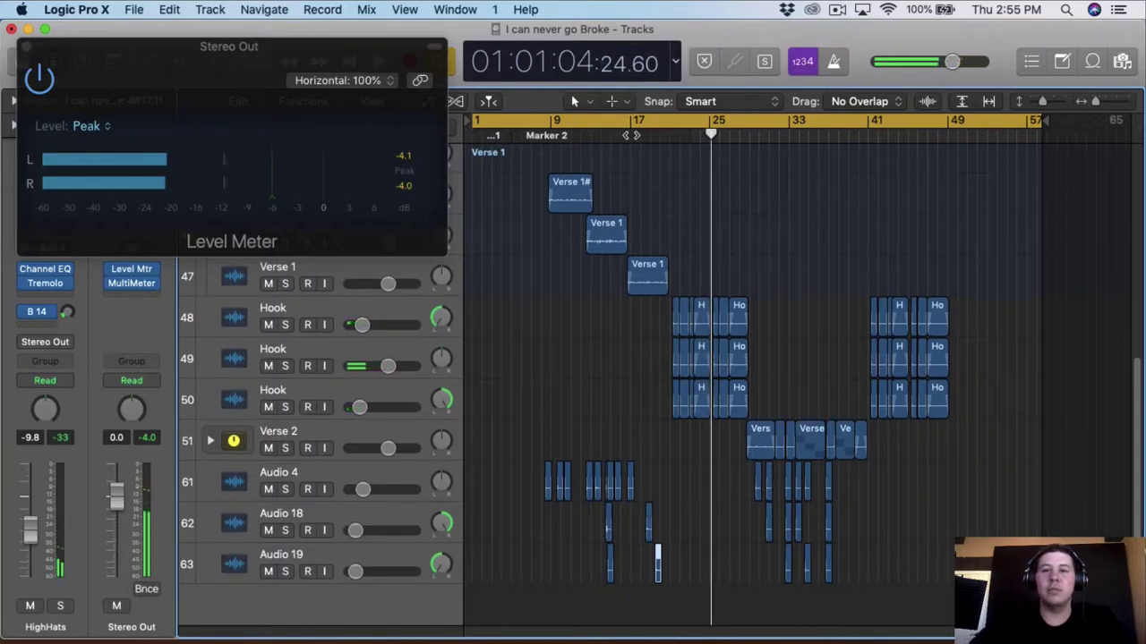
{"action": "key", "text": "space"}
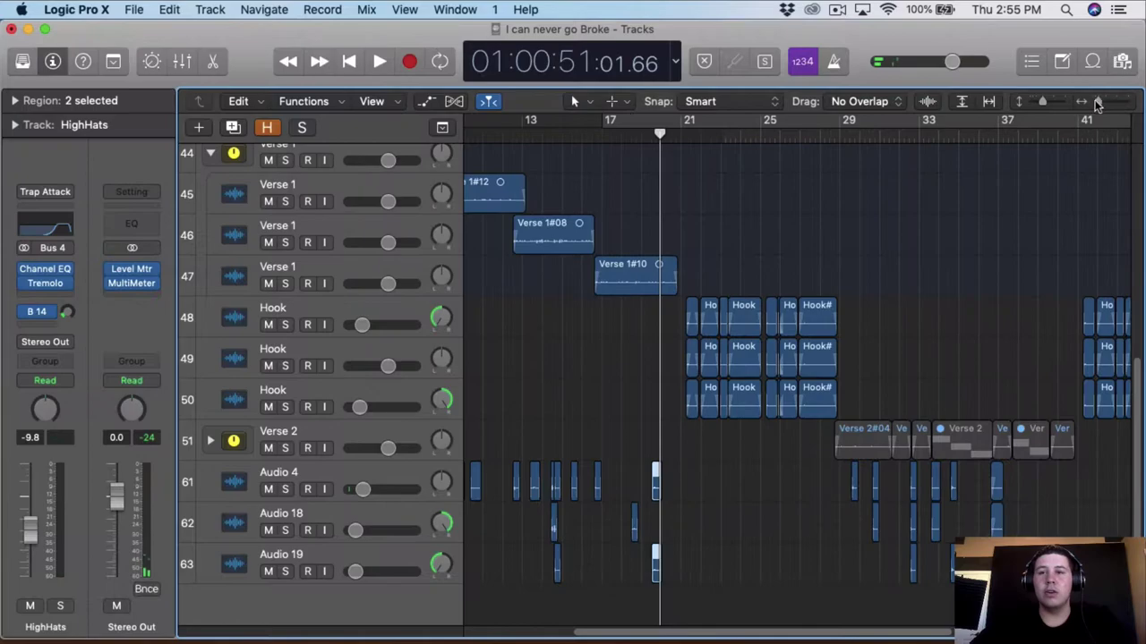
Turn on a cycle range starting at bar 17 and play the end of verse 1 with the Stereo Out Level Meter open
{"action": "scroll", "coordinate": [755, 289], "scroll_direction": "up", "scroll_amount": 3}
{"action": "scroll", "coordinate": [592, 258], "scroll_direction": "up", "scroll_amount": 5}
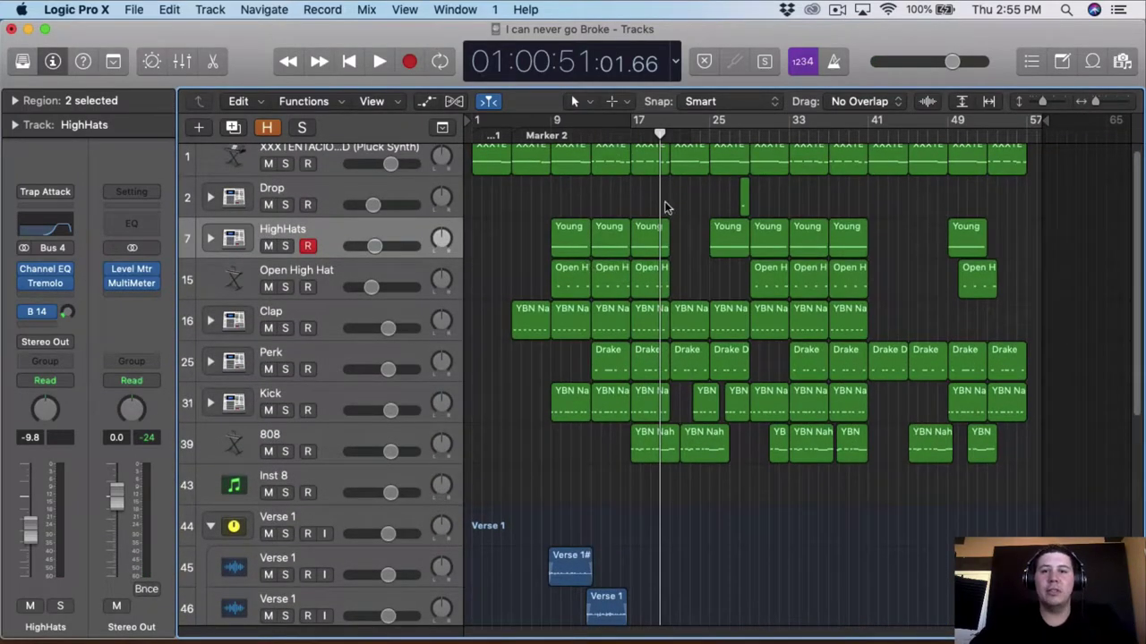
{"action": "scroll", "coordinate": [632, 199], "scroll_direction": "up", "scroll_amount": 1}
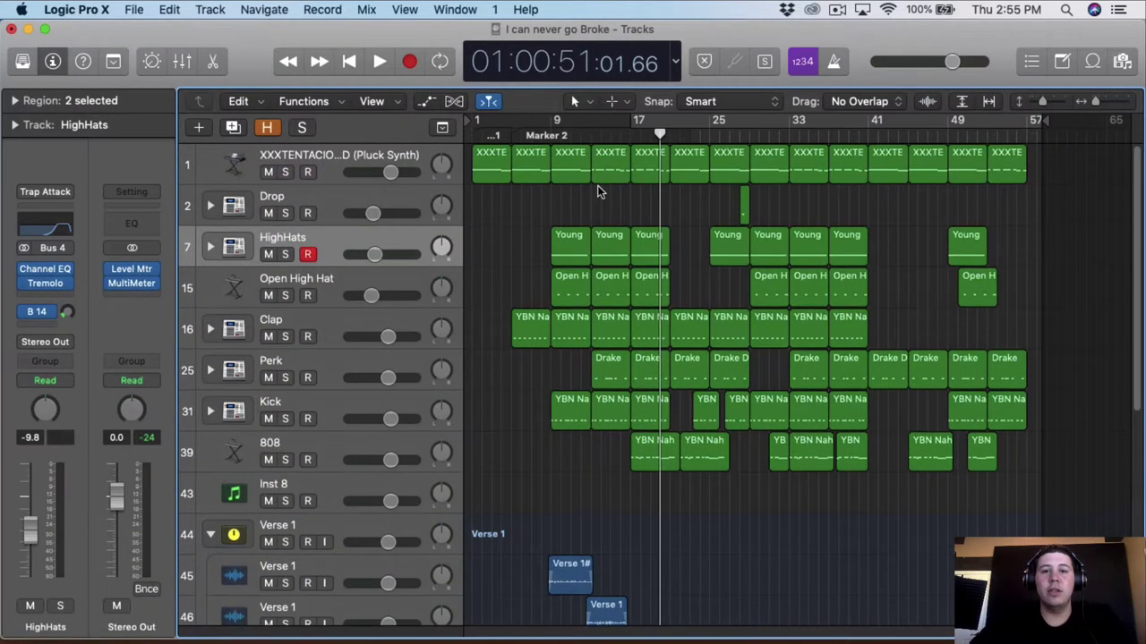
{"action": "left_click", "coordinate": [134, 270]}
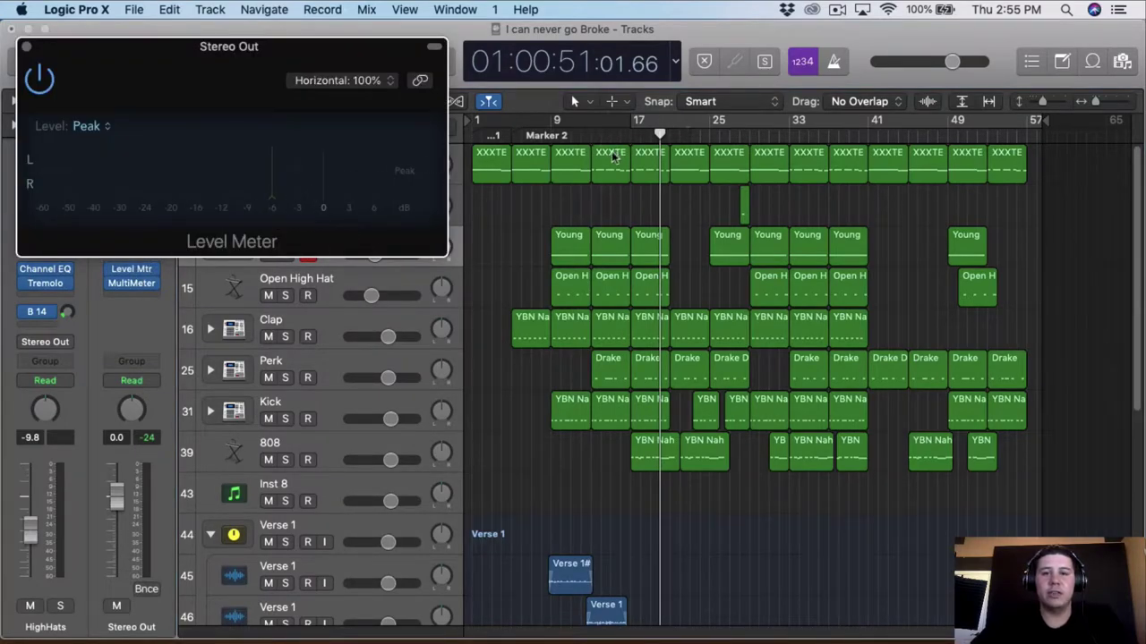
{"action": "left_click", "coordinate": [633, 123]}
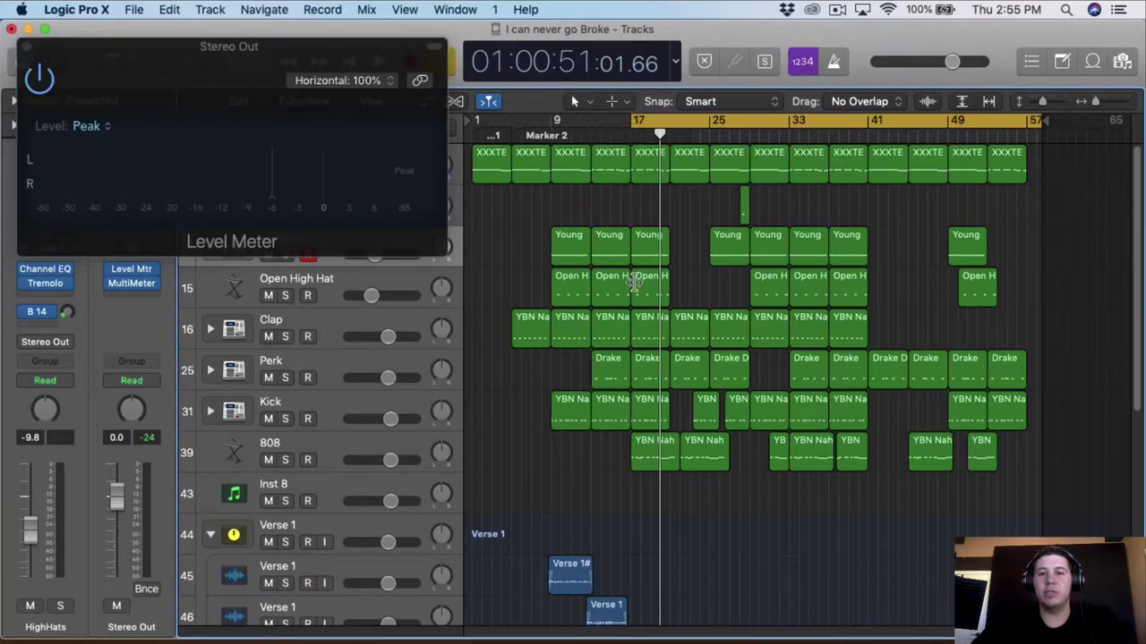
{"action": "scroll", "coordinate": [657, 358], "scroll_direction": "down", "scroll_amount": 10}
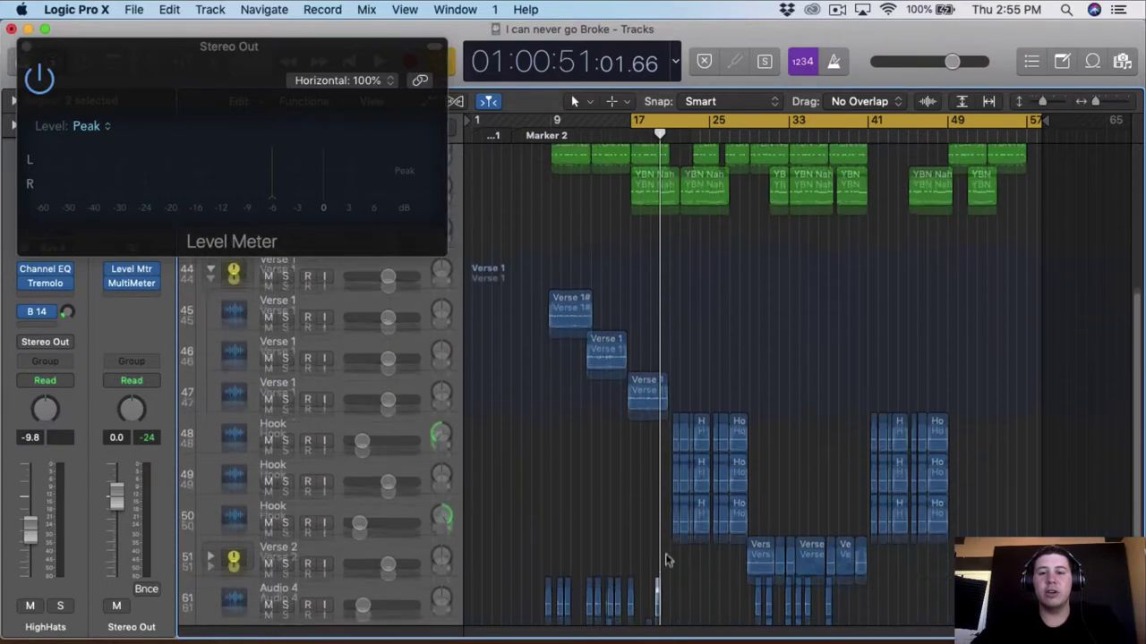
{"action": "scroll", "coordinate": [656, 248], "scroll_direction": "up", "scroll_amount": 7}
{"action": "scroll", "coordinate": [656, 248], "scroll_direction": "up", "scroll_amount": 2}
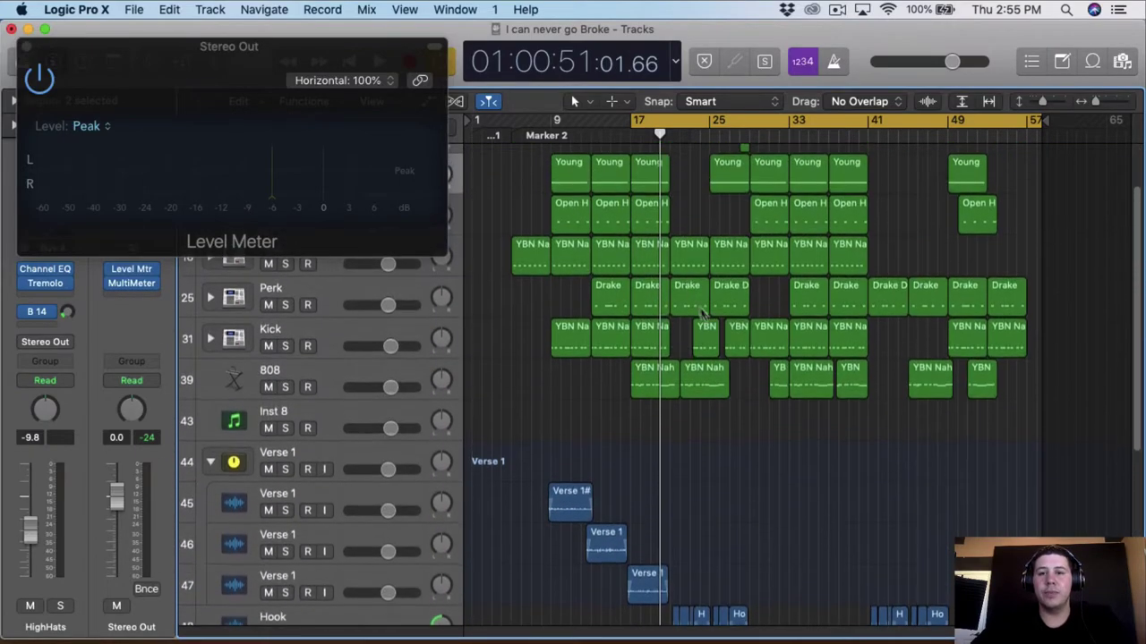
{"action": "key", "text": "space"}
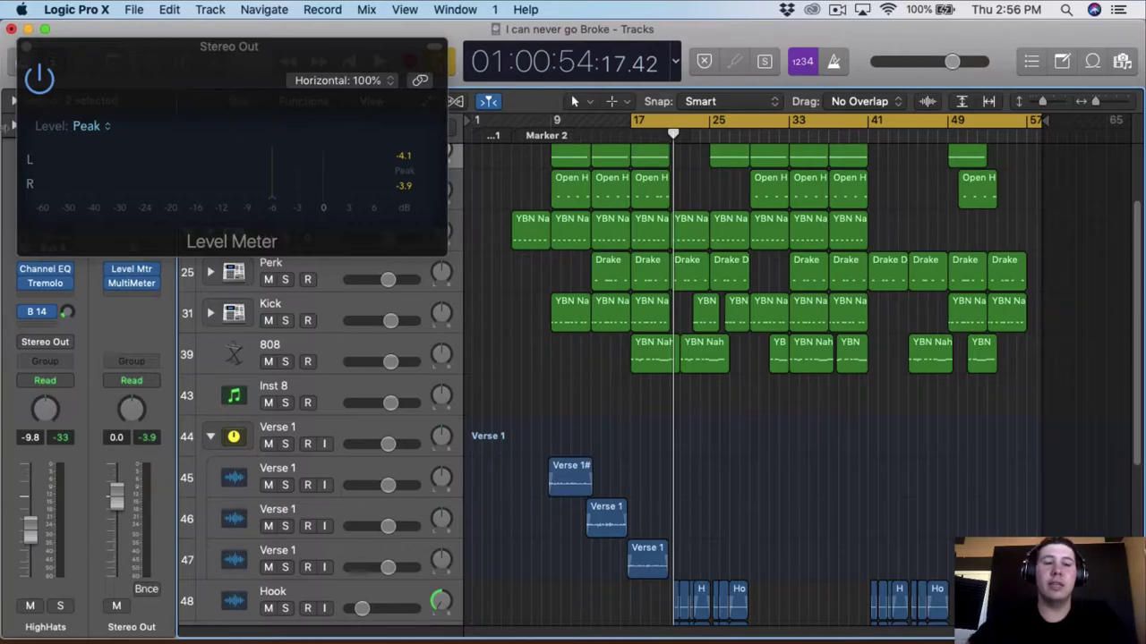
Close the Level Meter and extend the start of the cycle range back to bar 1
{"action": "left_click", "coordinate": [30, 49]}
{"action": "scroll", "coordinate": [630, 171], "scroll_direction": "up", "scroll_amount": 4}
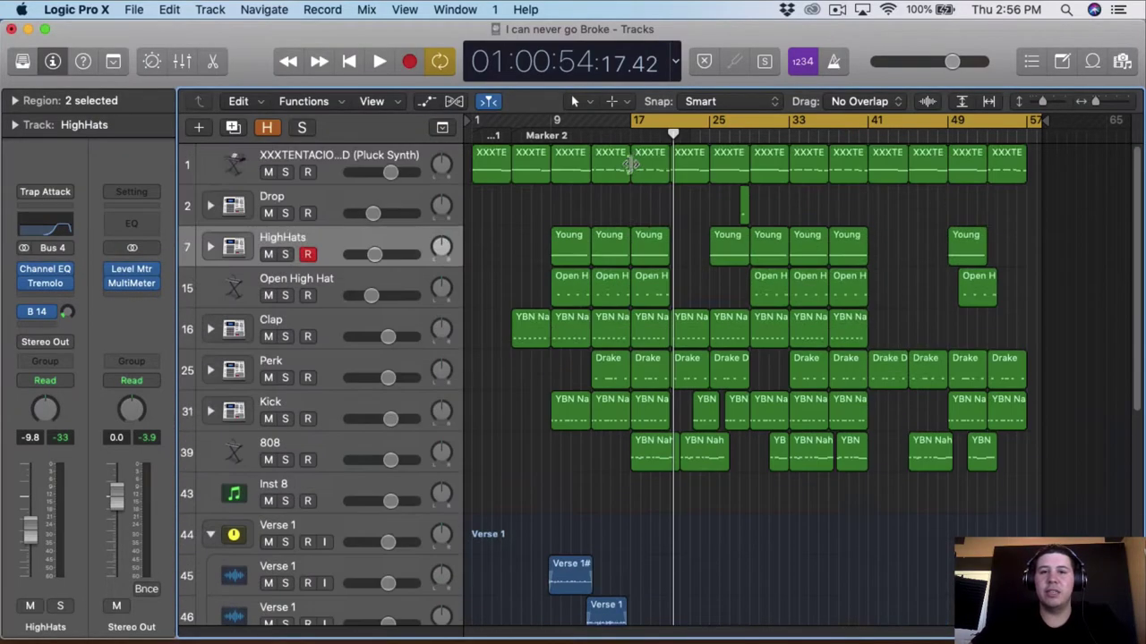
{"action": "left_click_drag", "start_coordinate": [627, 131], "coordinate": [474, 131]}
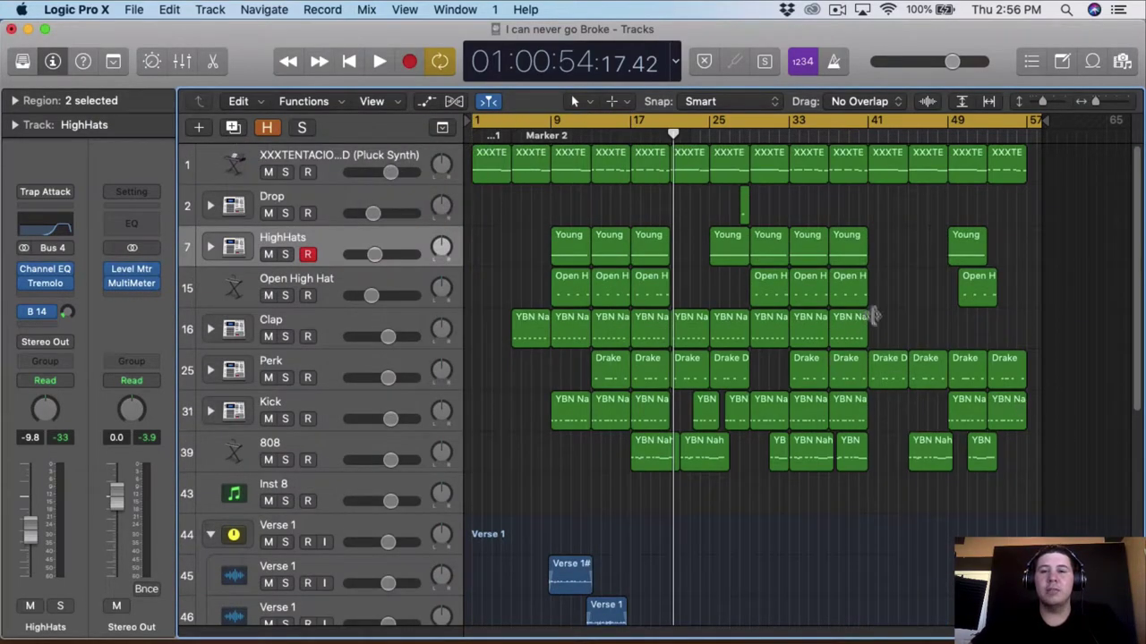
{"action": "scroll", "coordinate": [931, 293], "scroll_direction": "down", "scroll_amount": 1}
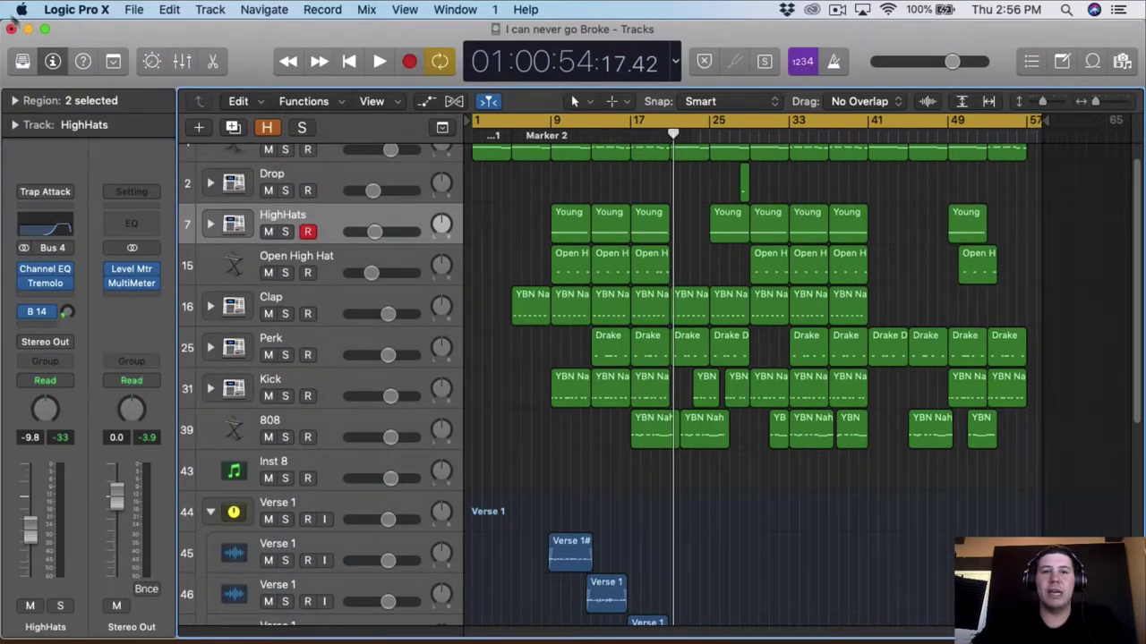
Open the bounce settings for the project or section
{"action": "left_click", "coordinate": [132, 9]}
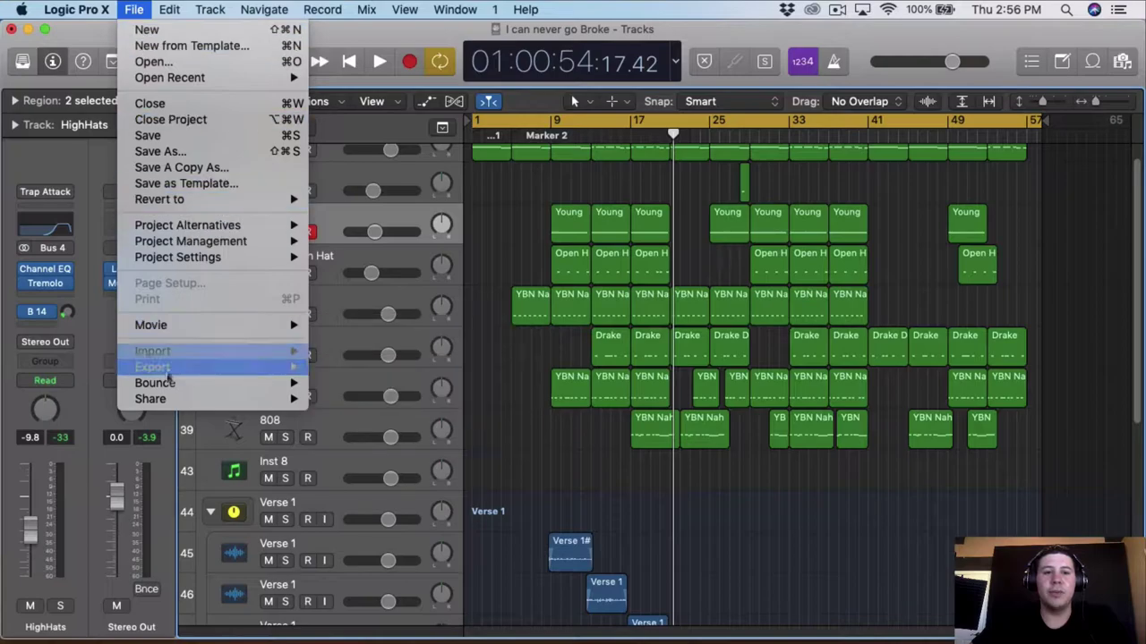
{"action": "mouse_move", "coordinate": [177, 383]}
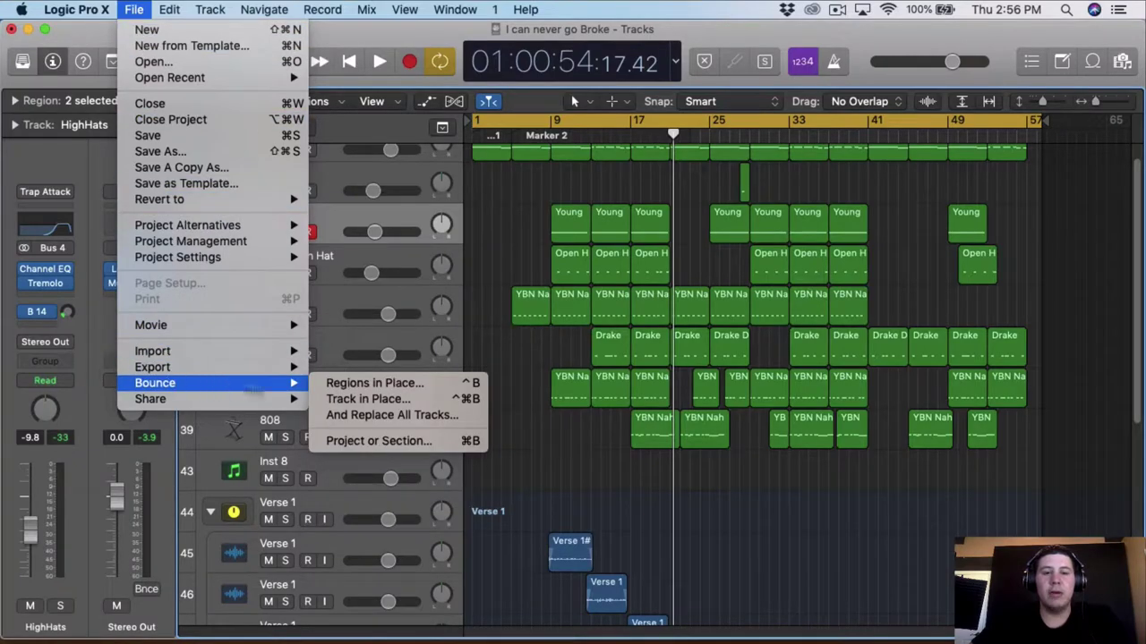
{"action": "left_click", "coordinate": [372, 440]}
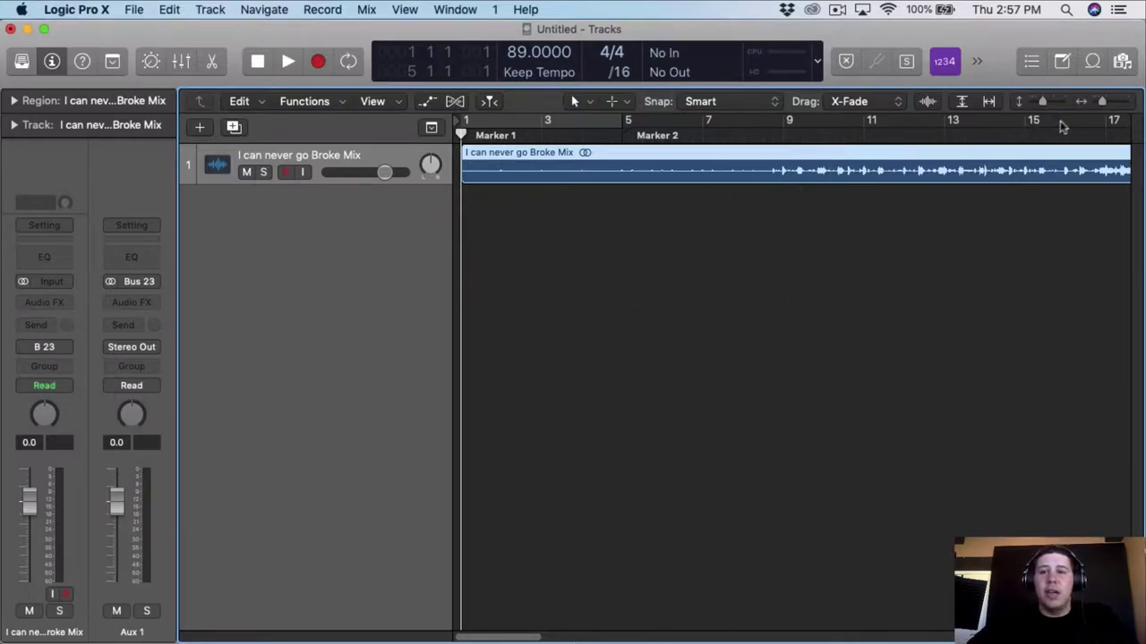
In the new project with the bounced mix, set a cycle range from bar 9 to 22 and briefly play it
{"action": "left_click_drag", "start_coordinate": [1093, 106], "coordinate": [1102, 105]}
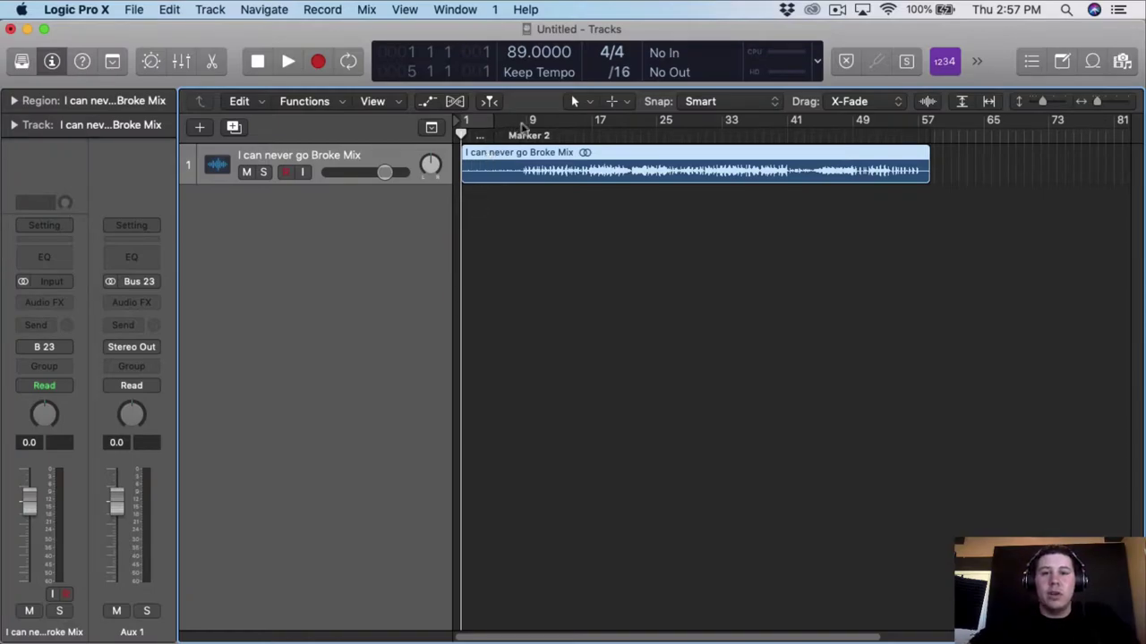
{"action": "left_click_drag", "start_coordinate": [526, 126], "coordinate": [632, 216]}
{"action": "key", "text": "space"}
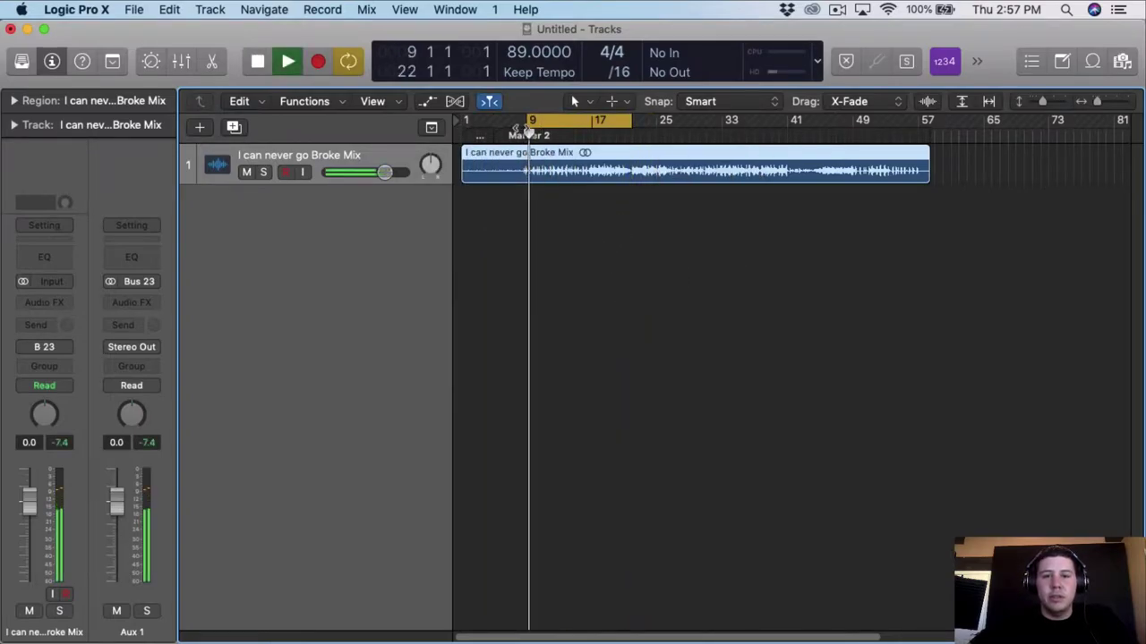
{"action": "key", "text": "space"}
Insert a stereo Vintage Tube EQ in the first effect slot of the "I can never go Broke Mix" track
{"action": "left_click", "coordinate": [70, 302]}
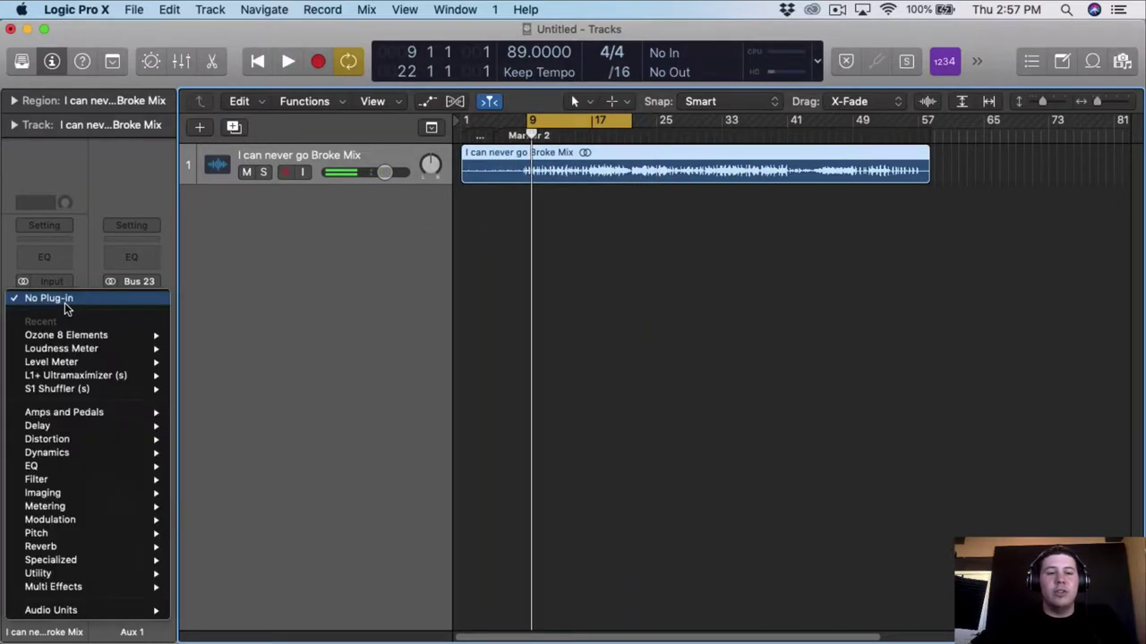
{"action": "mouse_move", "coordinate": [128, 471]}
{"action": "mouse_move", "coordinate": [190, 526]}
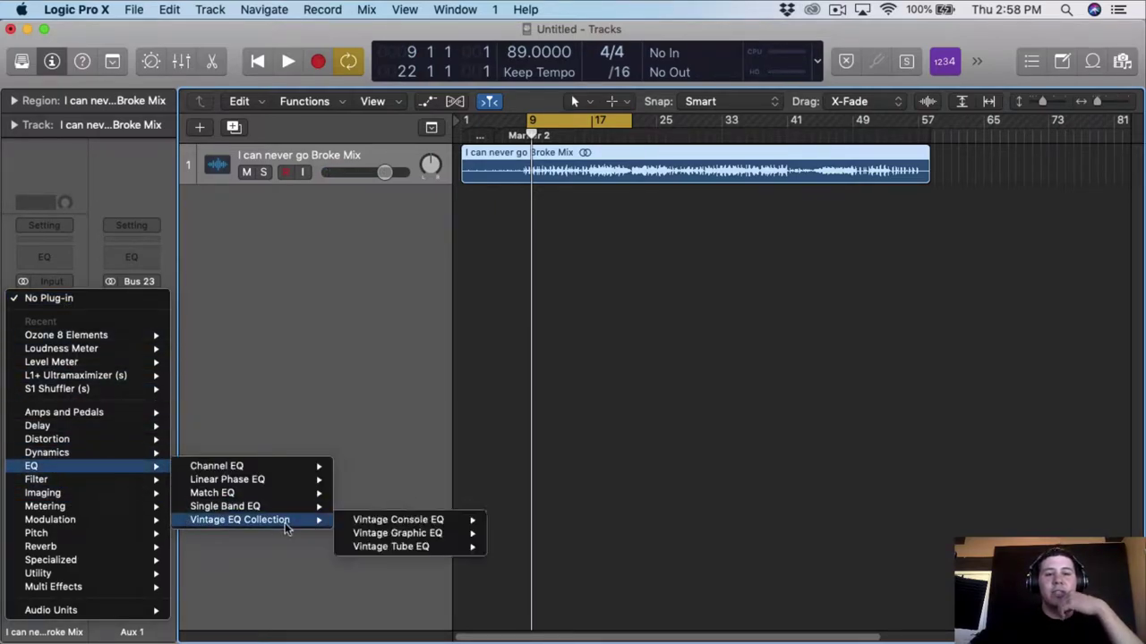
{"action": "mouse_move", "coordinate": [420, 546]}
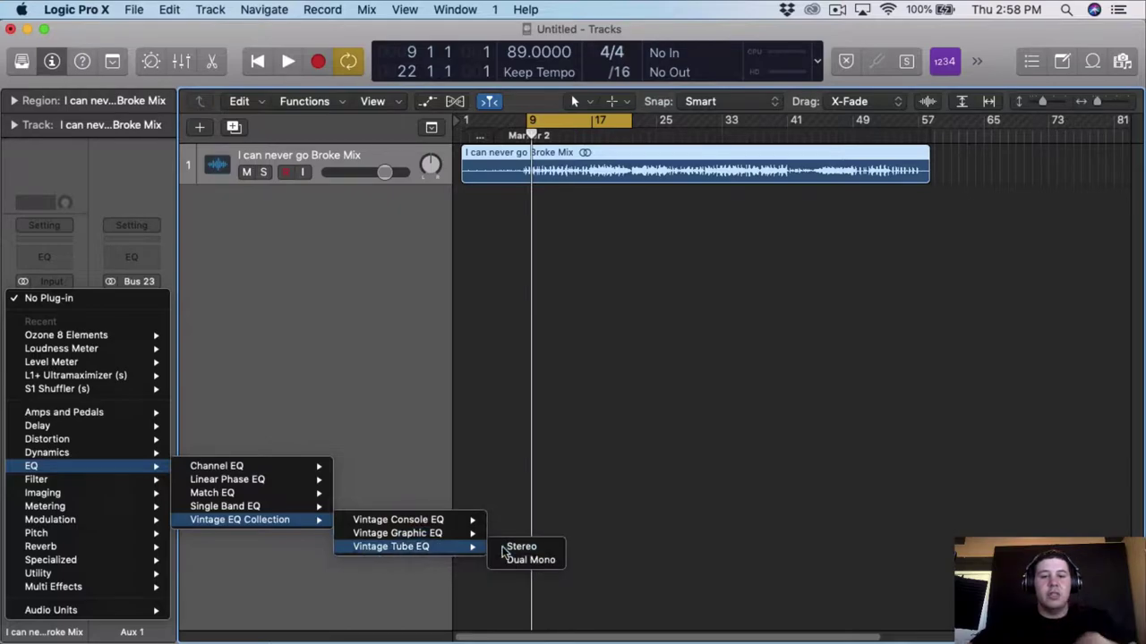
{"action": "left_click", "coordinate": [502, 552]}
Load the Master Shine mix bus preset in the Vintage Tube EQ
{"action": "left_click", "coordinate": [188, 71]}
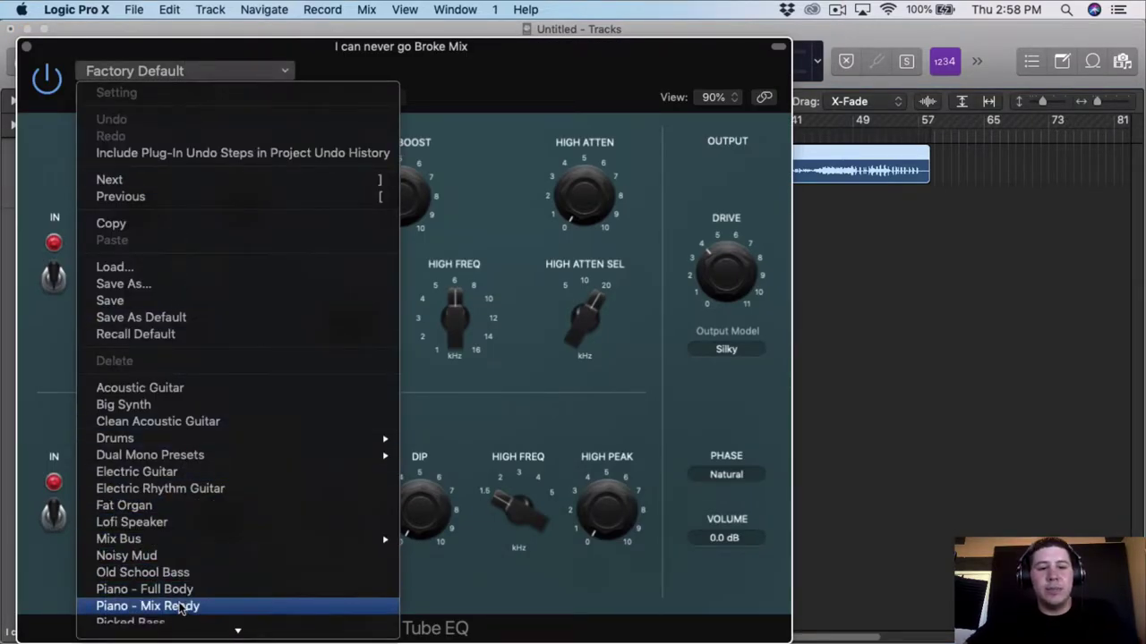
{"action": "scroll", "coordinate": [181, 609], "scroll_direction": "down", "scroll_amount": 3}
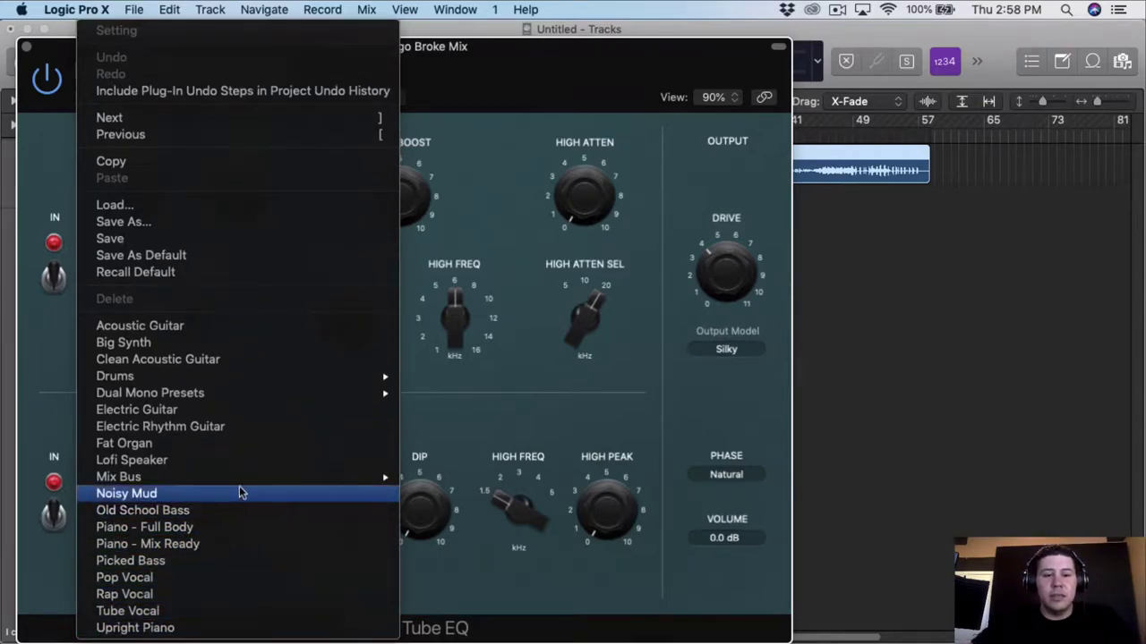
{"action": "mouse_move", "coordinate": [240, 479]}
{"action": "left_click", "coordinate": [421, 494]}
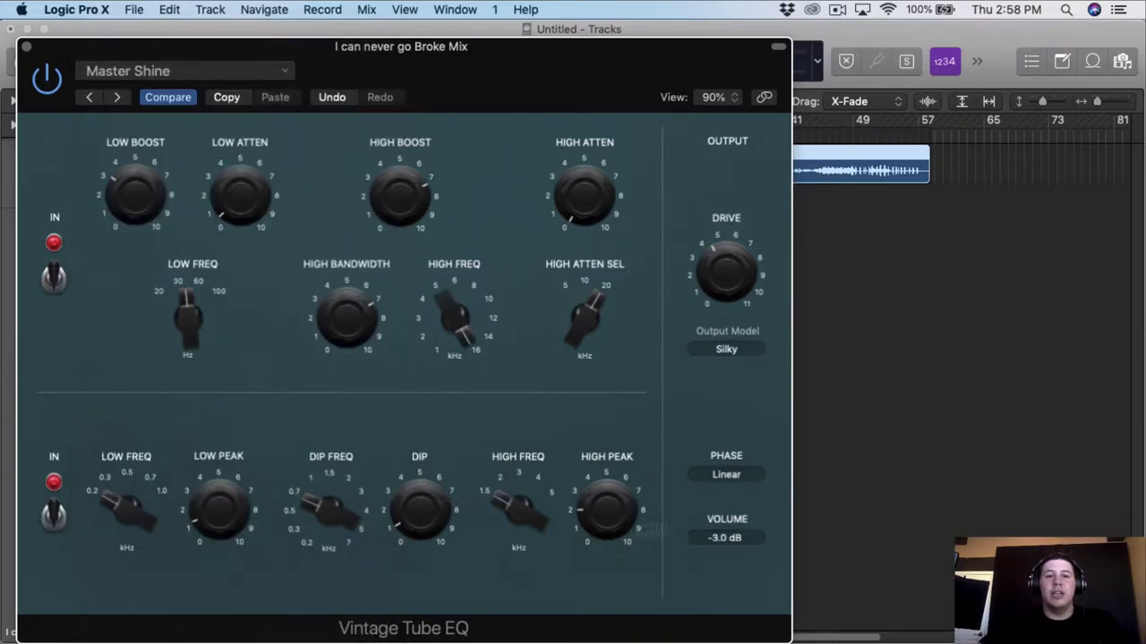
Move the Tube EQ window clear of the timeline and extend the start of the cycle range to bar 8
{"action": "left_click_drag", "start_coordinate": [572, 114], "coordinate": [606, 136]}
{"action": "mouse_move", "coordinate": [475, 360]}
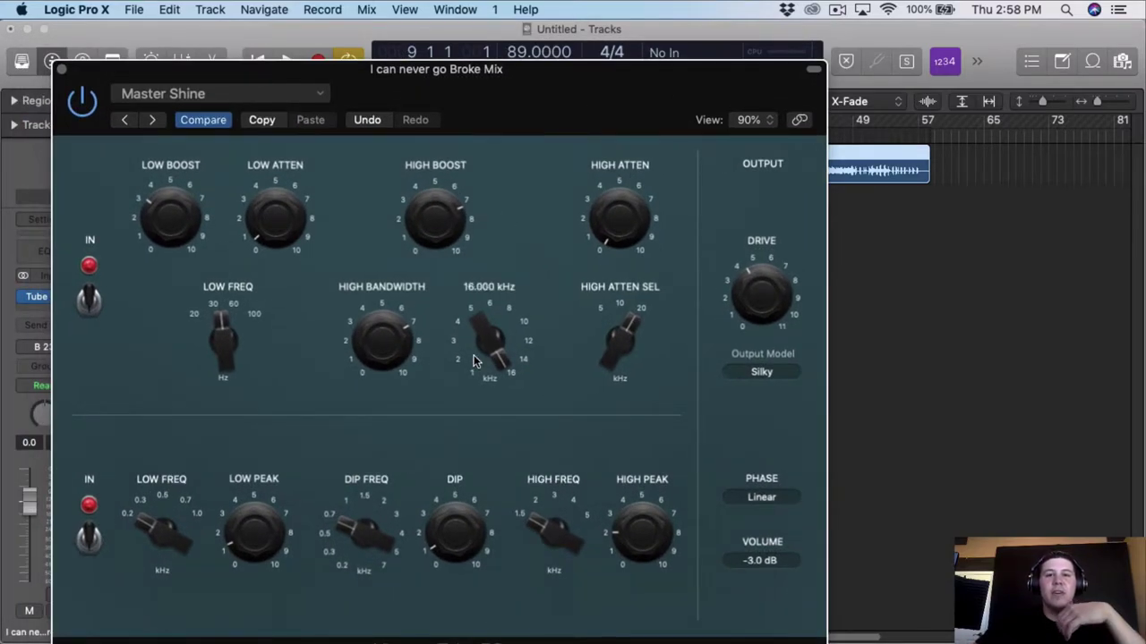
{"action": "left_click_drag", "start_coordinate": [537, 89], "coordinate": [543, 91]}
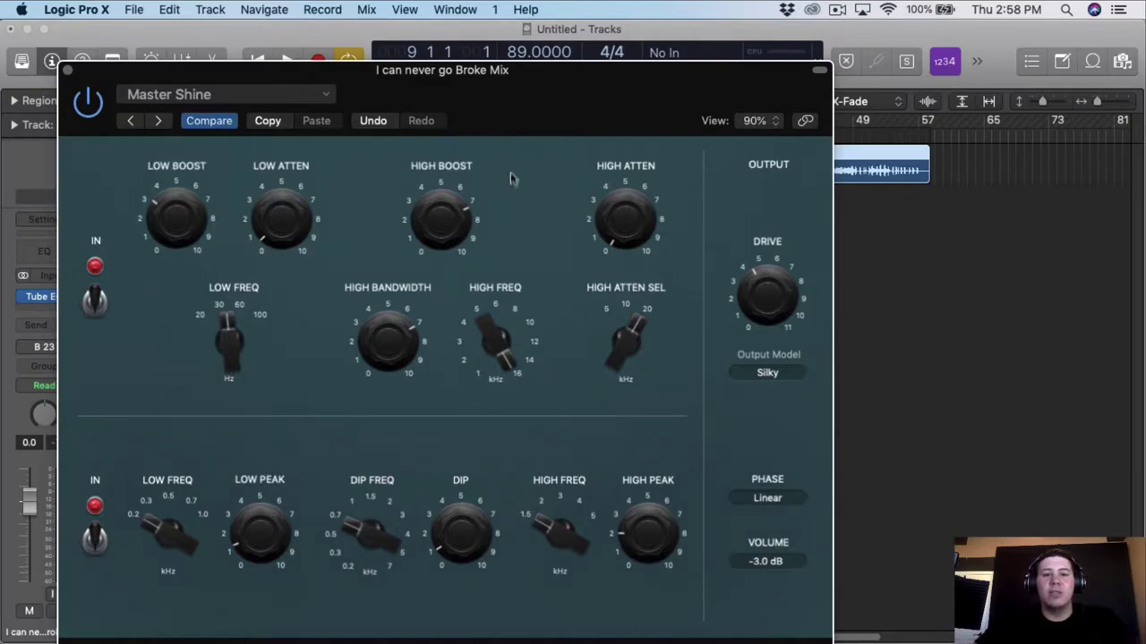
{"action": "left_click_drag", "start_coordinate": [497, 89], "coordinate": [554, 54]}
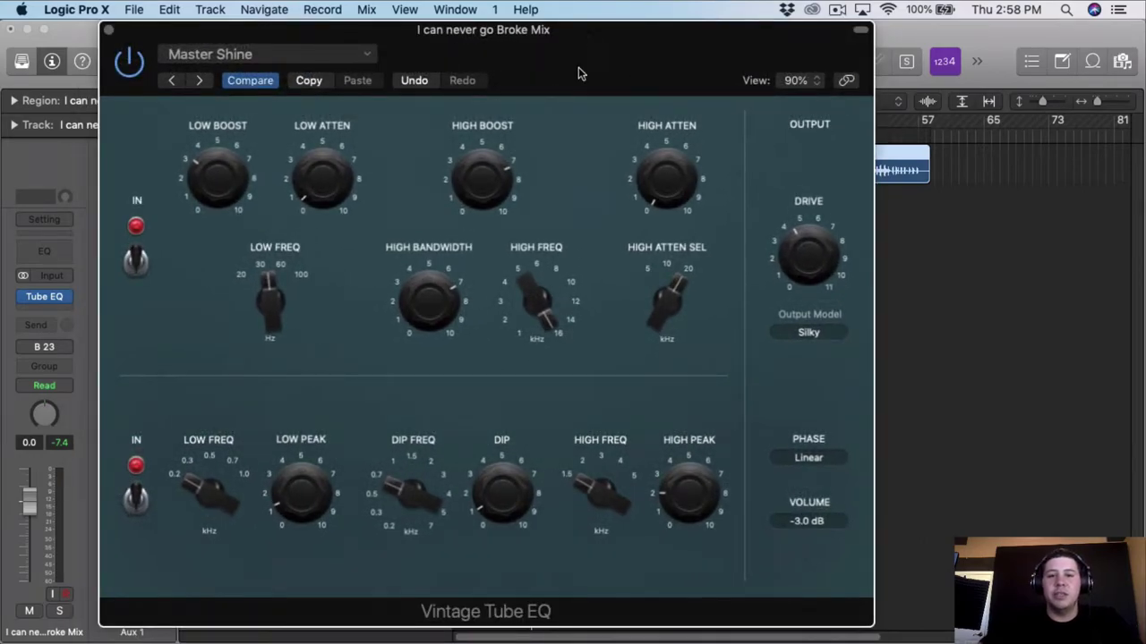
{"action": "left_click_drag", "start_coordinate": [565, 77], "coordinate": [553, 192]}
{"action": "left_click_drag", "start_coordinate": [525, 120], "coordinate": [524, 122]}
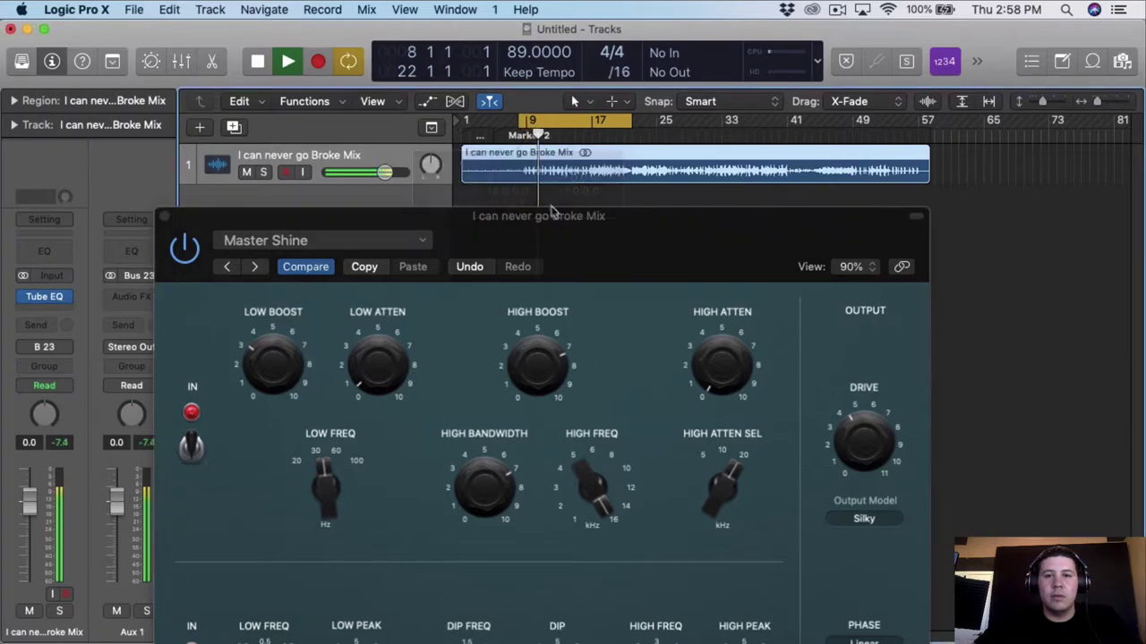
Shift the cycle range to bars 16 to 30, listen through the Tube EQ, and close its window
{"action": "left_click_drag", "start_coordinate": [578, 276], "coordinate": [614, 153]}
{"action": "left_click_drag", "start_coordinate": [553, 128], "coordinate": [502, 317]}
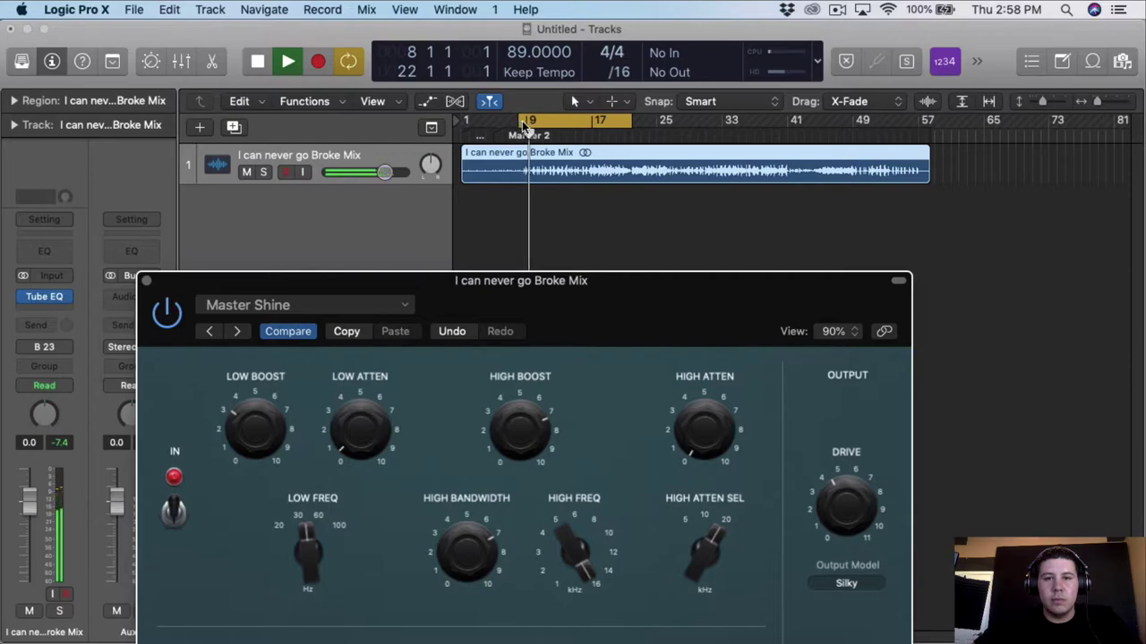
{"action": "left_click_drag", "start_coordinate": [528, 122], "coordinate": [589, 217]}
{"action": "left_click_drag", "start_coordinate": [584, 323], "coordinate": [609, 92]}
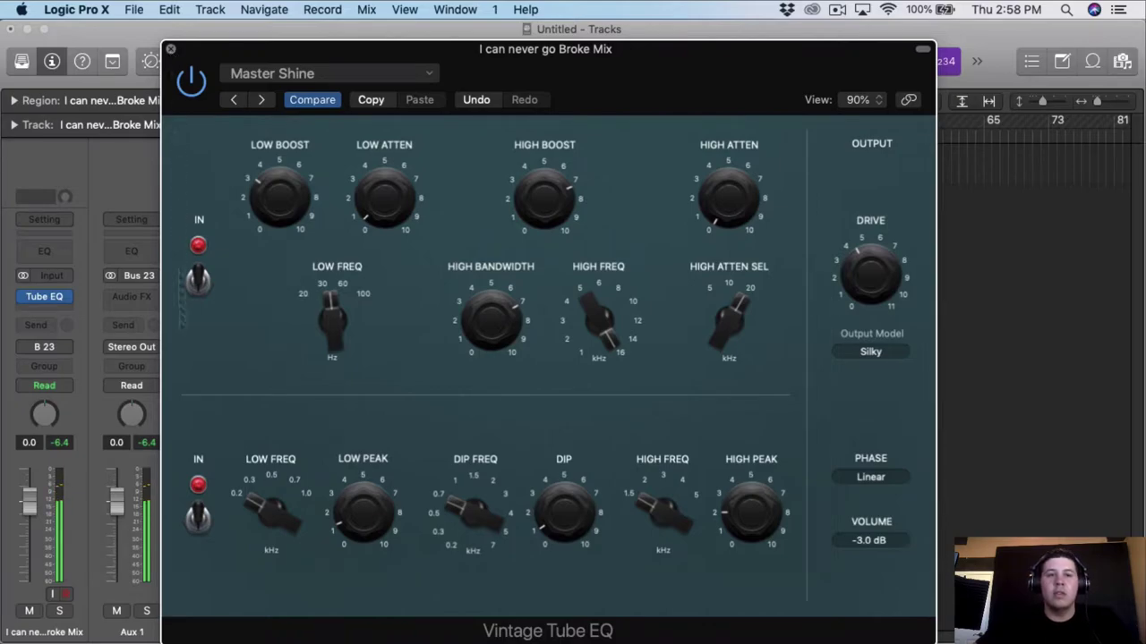
{"action": "key", "text": "super+w"}
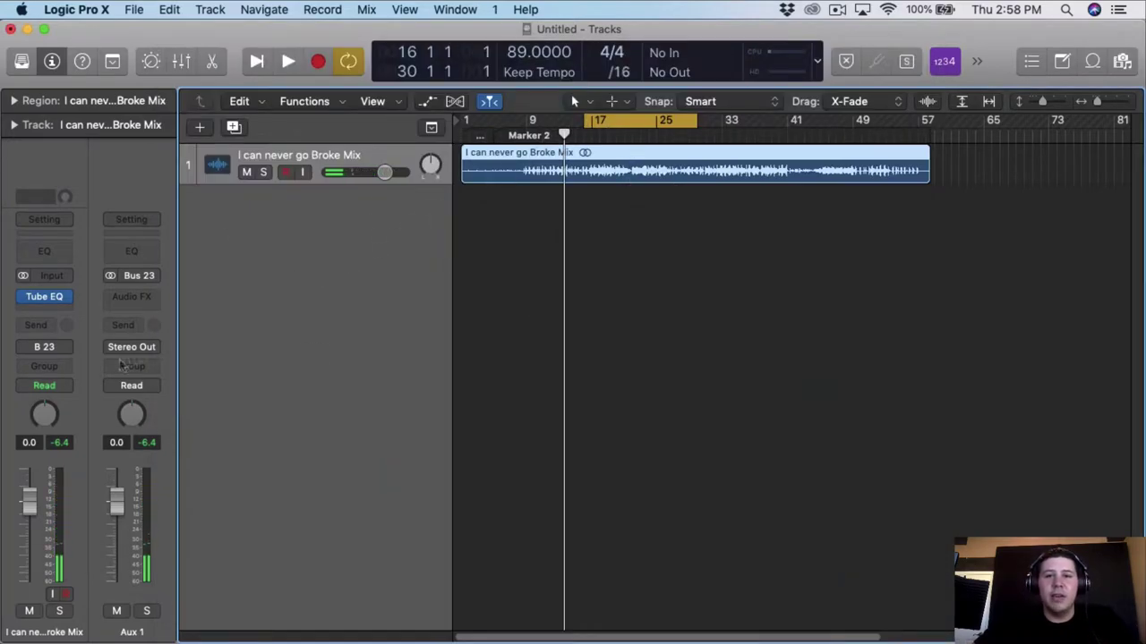
Insert a stereo Vintage Graphic EQ on the mix track below the Tube EQ
{"action": "left_click", "coordinate": [63, 309]}
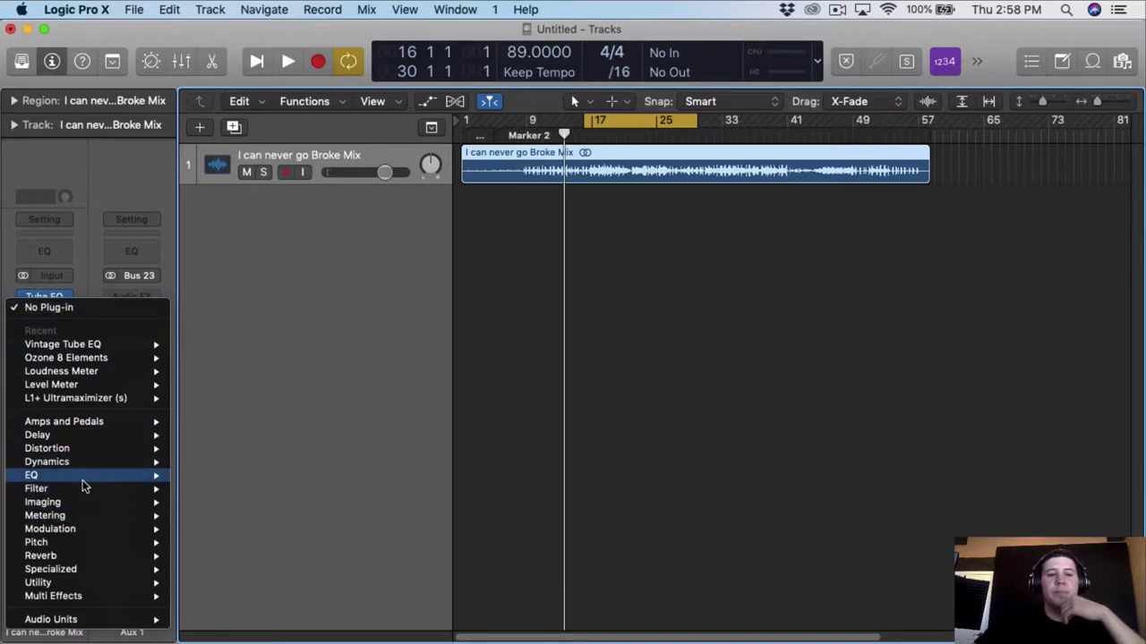
{"action": "mouse_move", "coordinate": [281, 535]}
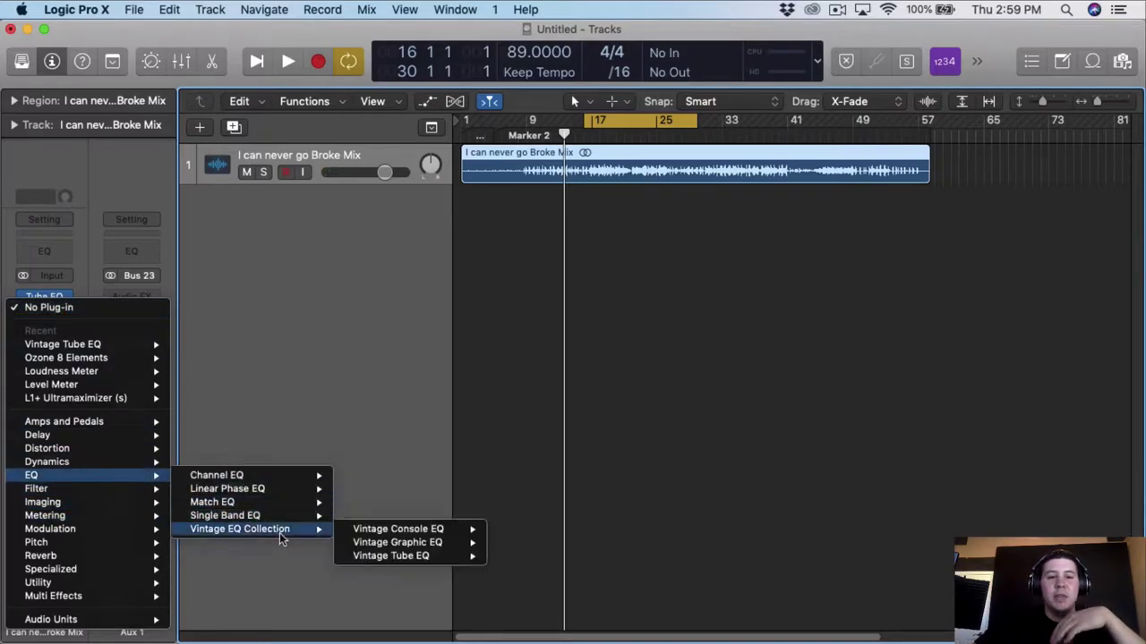
{"action": "mouse_move", "coordinate": [362, 546]}
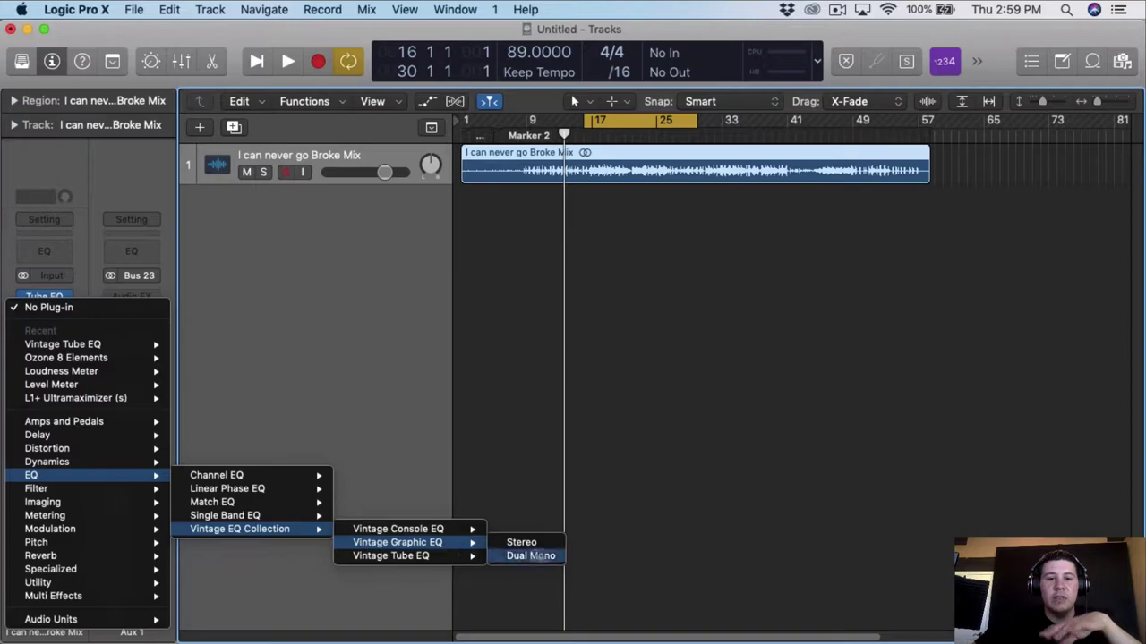
{"action": "left_click", "coordinate": [557, 545]}
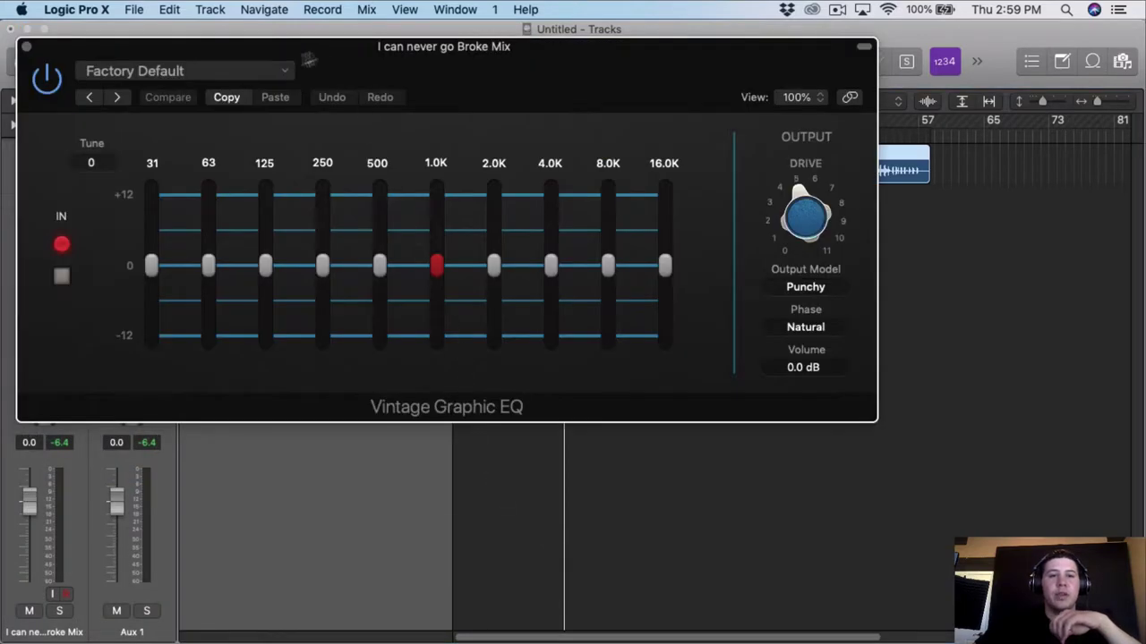
Load the Enhanced Mix preset from the Vintage Graphic EQ's mix bus presets
{"action": "left_click", "coordinate": [277, 70]}
{"action": "mouse_move", "coordinate": [230, 555]}
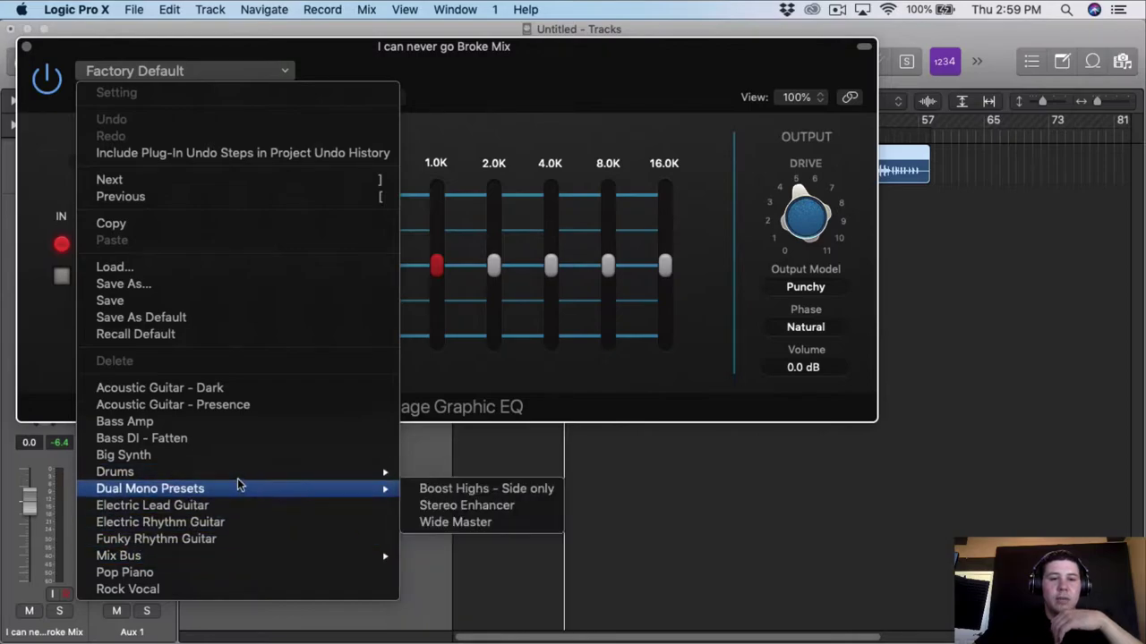
{"action": "left_click", "coordinate": [437, 560]}
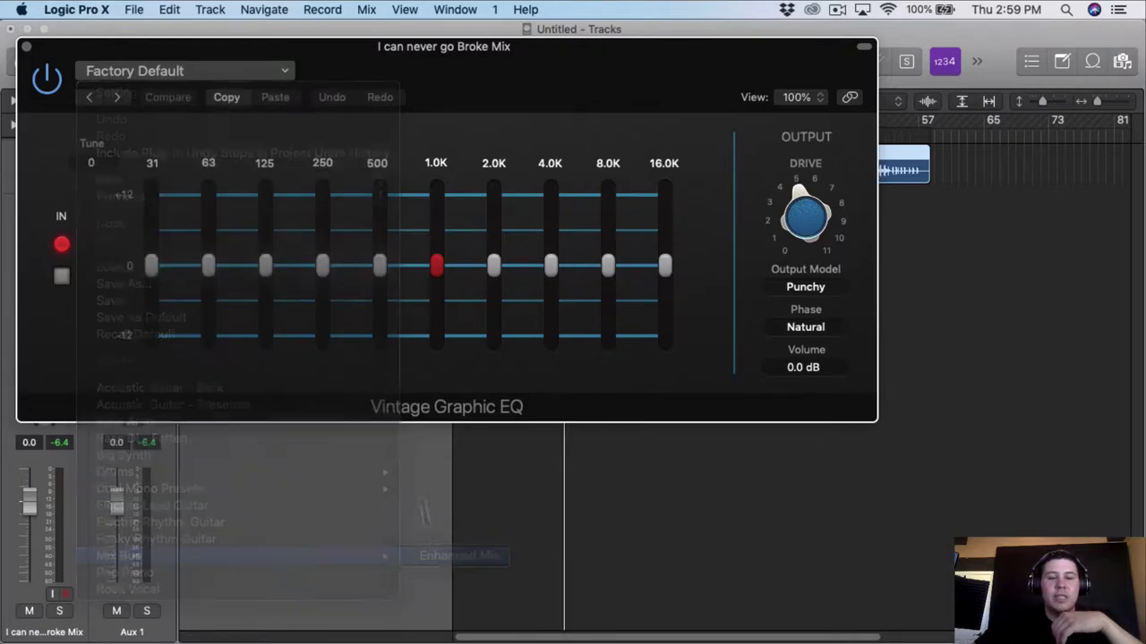
Set the Graphic EQ's Tune to +9 and compare the sound with the plug-in bypassed and active during playback
{"action": "left_click", "coordinate": [111, 166]}
{"action": "left_click", "coordinate": [110, 164]}
{"action": "left_click", "coordinate": [110, 164]}
{"action": "left_click", "coordinate": [110, 164]}
{"action": "left_click", "coordinate": [110, 163]}
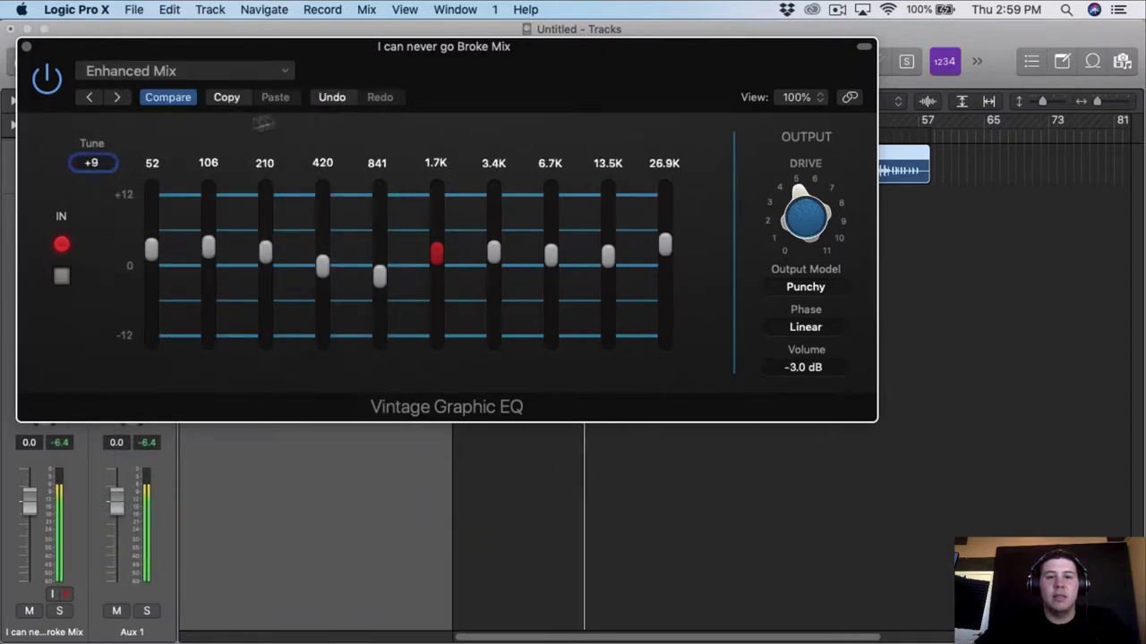
{"action": "left_click", "coordinate": [41, 82]}
{"action": "left_click", "coordinate": [40, 82]}
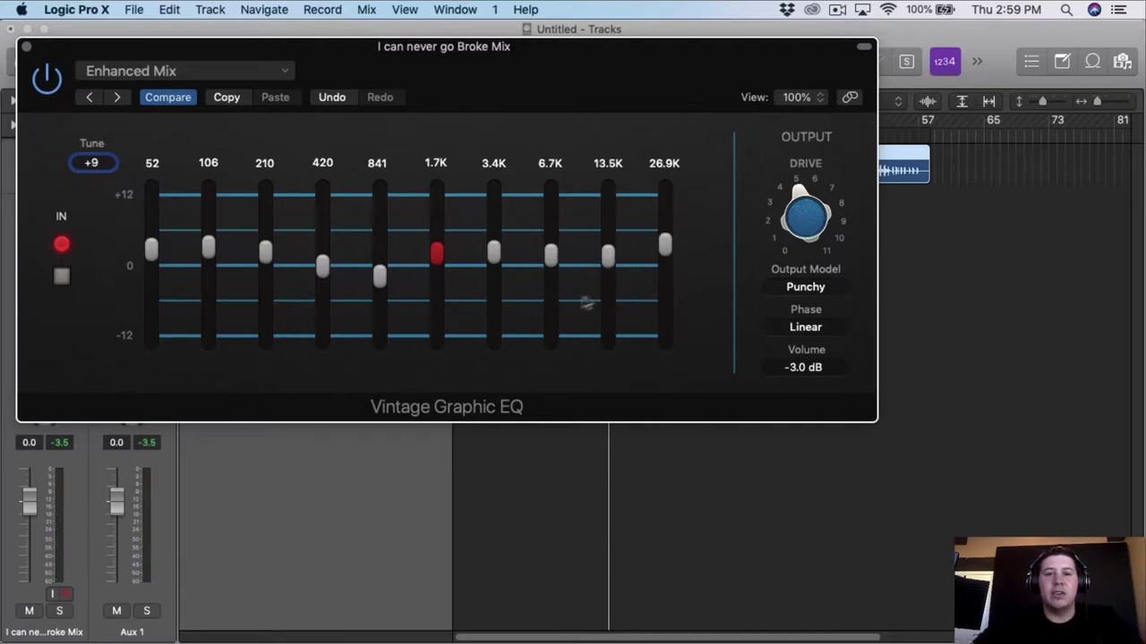
Raise the Graphic EQ's 13.5K band to about 1.6 dB, close the plug-in window, and stop playback
{"action": "left_click_drag", "start_coordinate": [557, 263], "coordinate": [612, 254]}
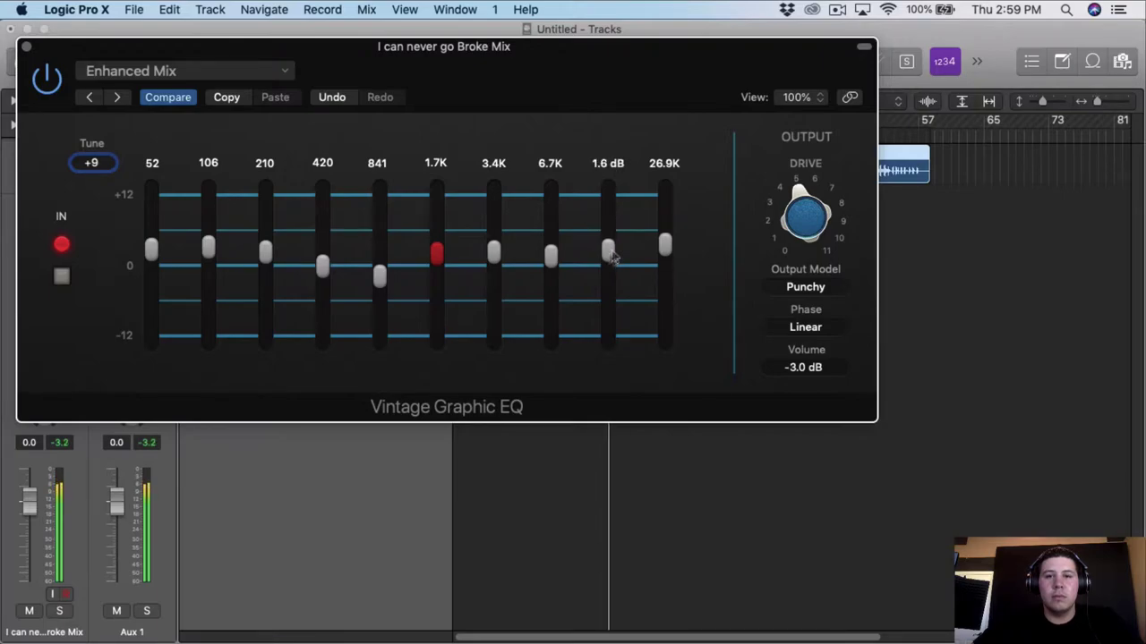
{"action": "left_click", "coordinate": [26, 46]}
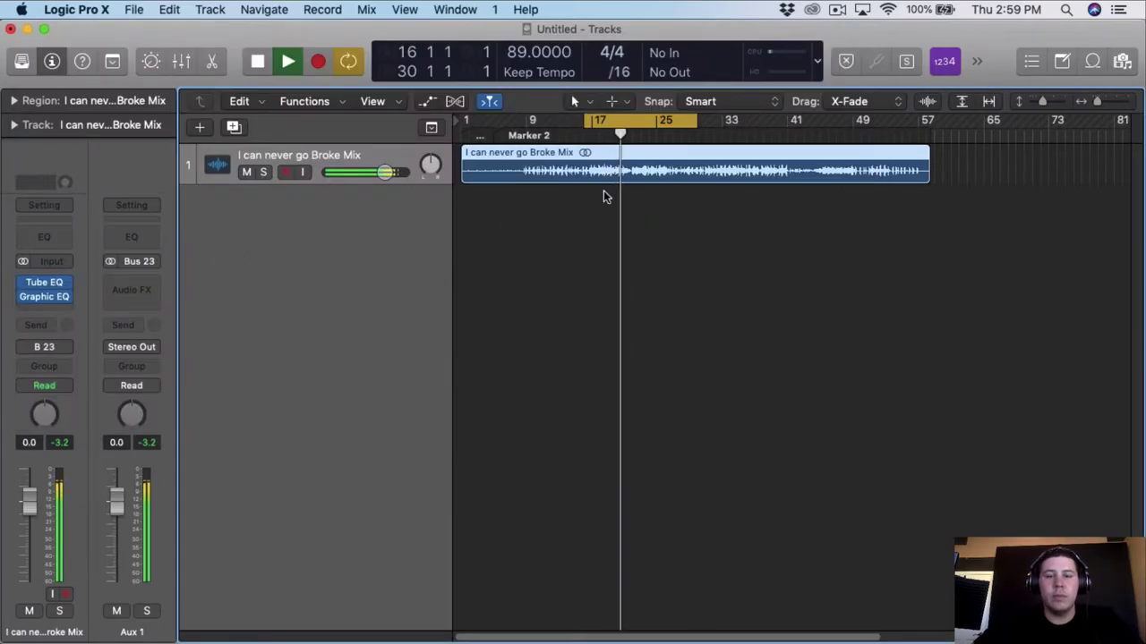
{"action": "key", "text": "space"}
Insert the stereo Waves AudioTrack (s) plug-in on the mix track below the Graphic EQ
{"action": "left_click", "coordinate": [62, 313]}
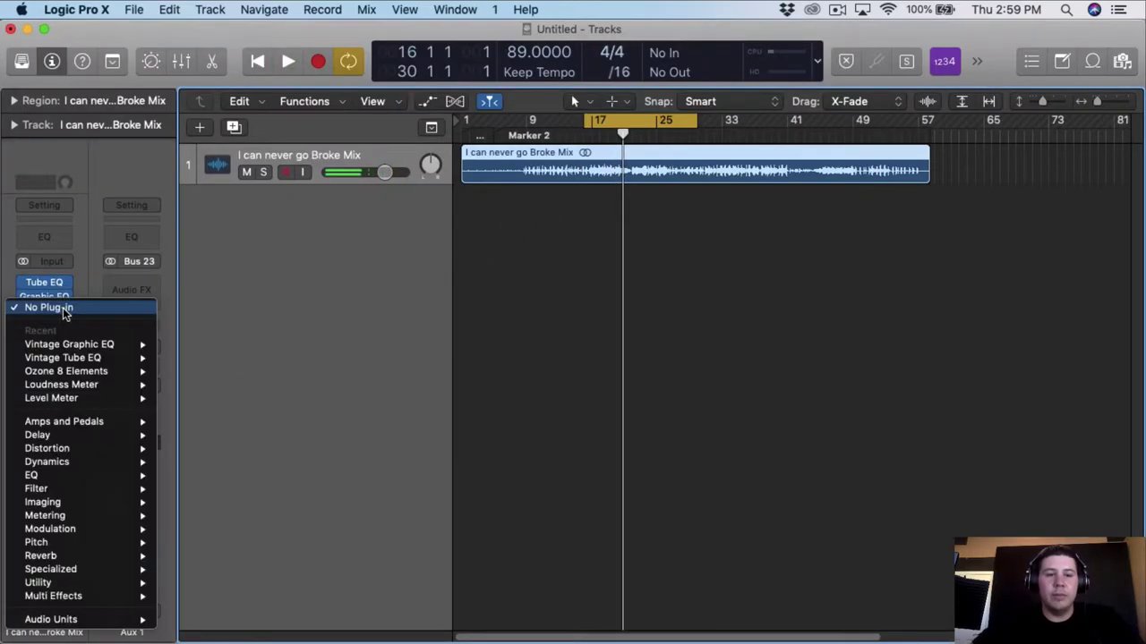
{"action": "mouse_move", "coordinate": [77, 620]}
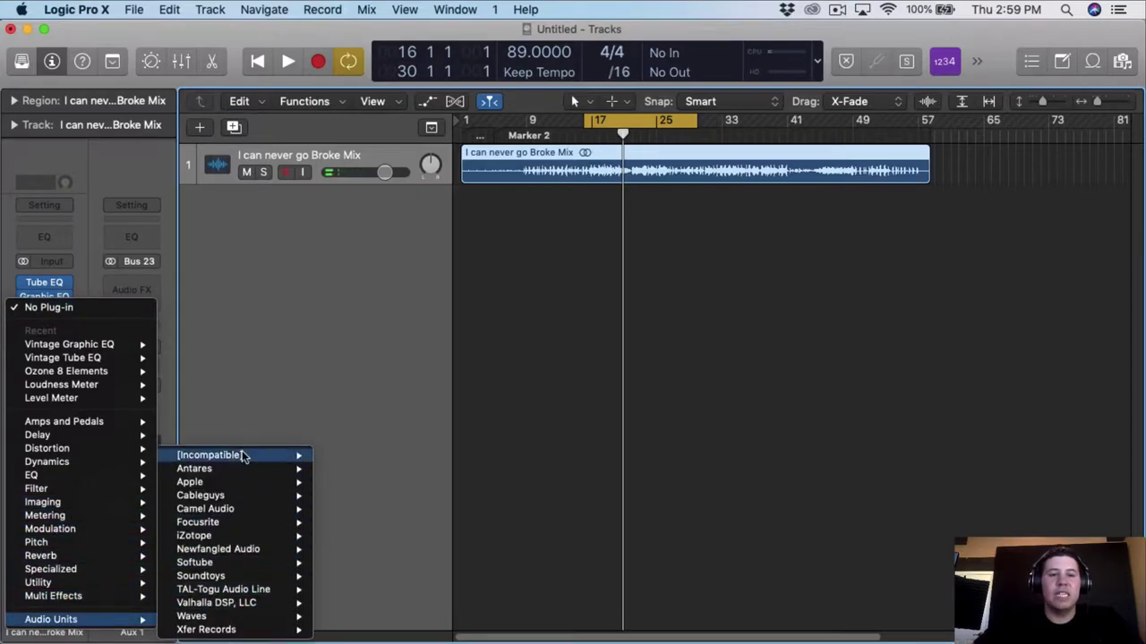
{"action": "mouse_move", "coordinate": [248, 456]}
{"action": "mouse_move", "coordinate": [393, 455]}
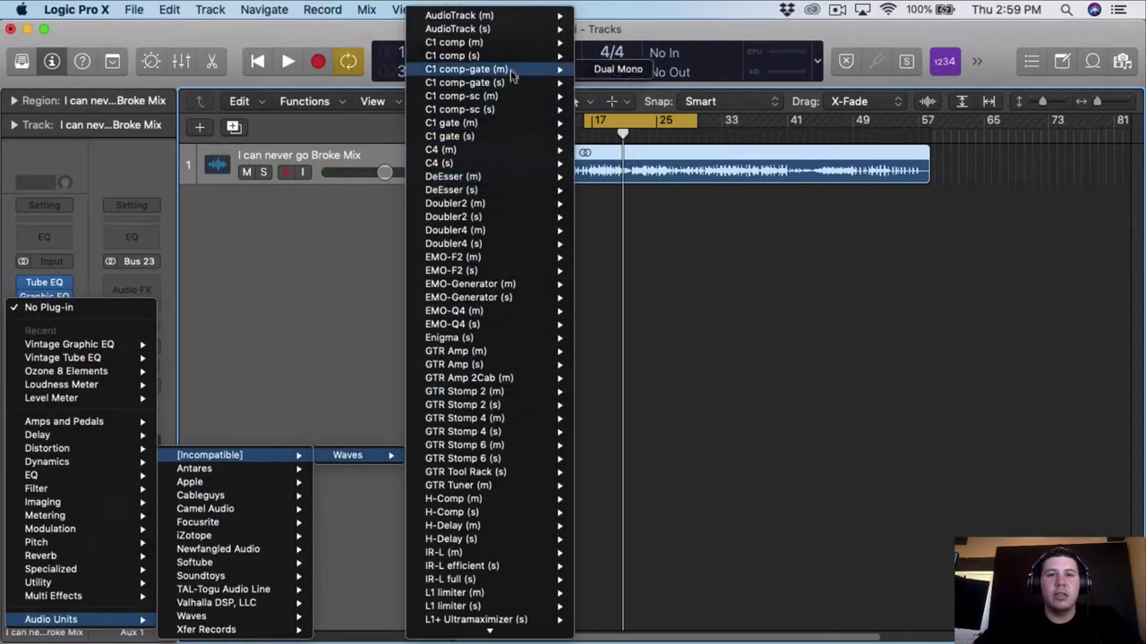
{"action": "mouse_move", "coordinate": [516, 34]}
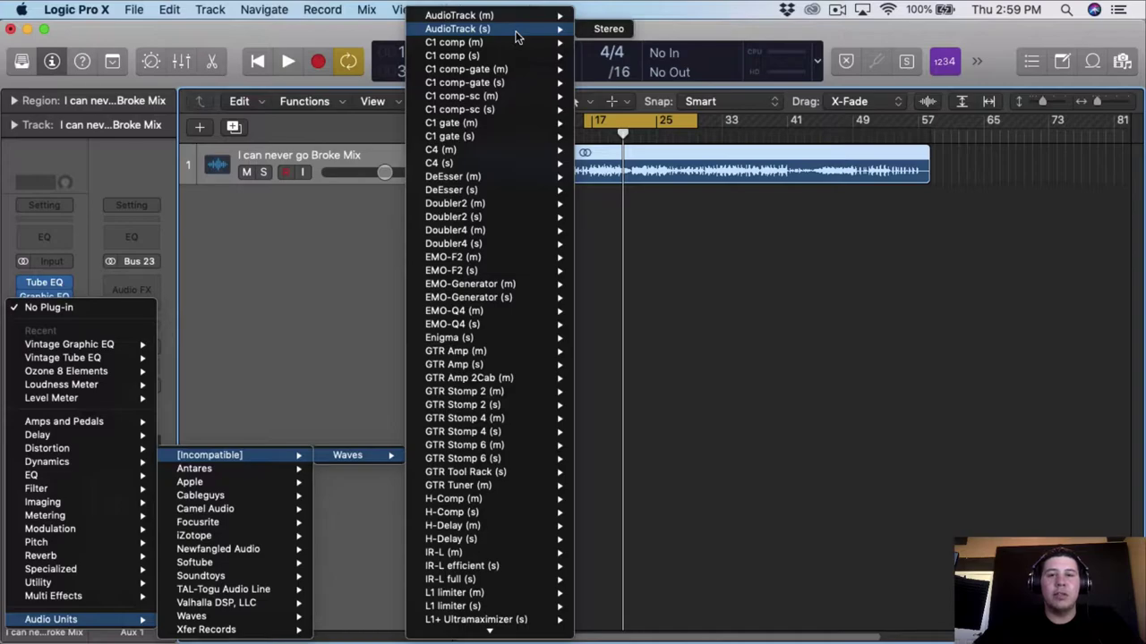
{"action": "left_click", "coordinate": [585, 29]}
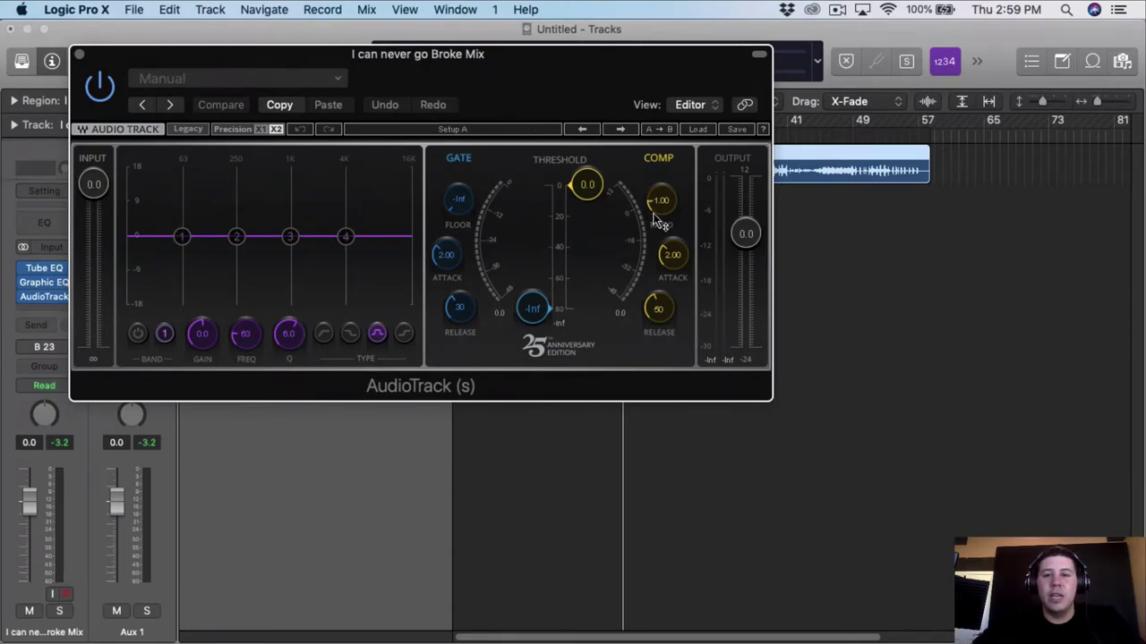
Set the AudioTrack compressor's ratio to about 2.01 and adjust its threshold to about -5.6 while the mix plays
{"action": "left_click_drag", "start_coordinate": [660, 223], "coordinate": [662, 215]}
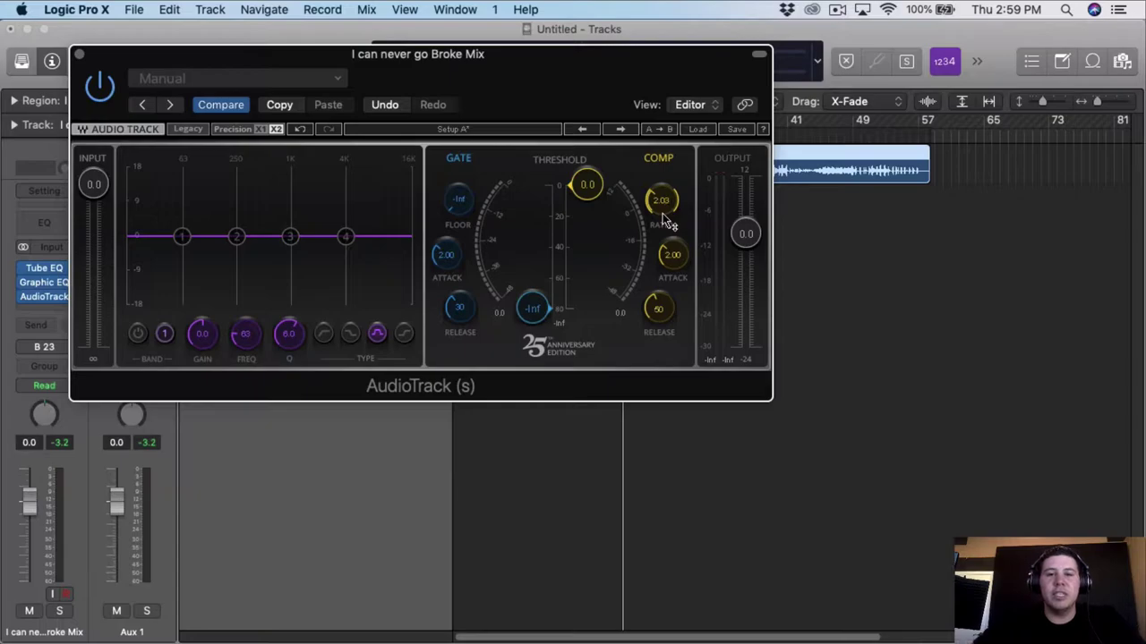
{"action": "scroll", "coordinate": [578, 241], "scroll_direction": "down", "scroll_amount": 5}
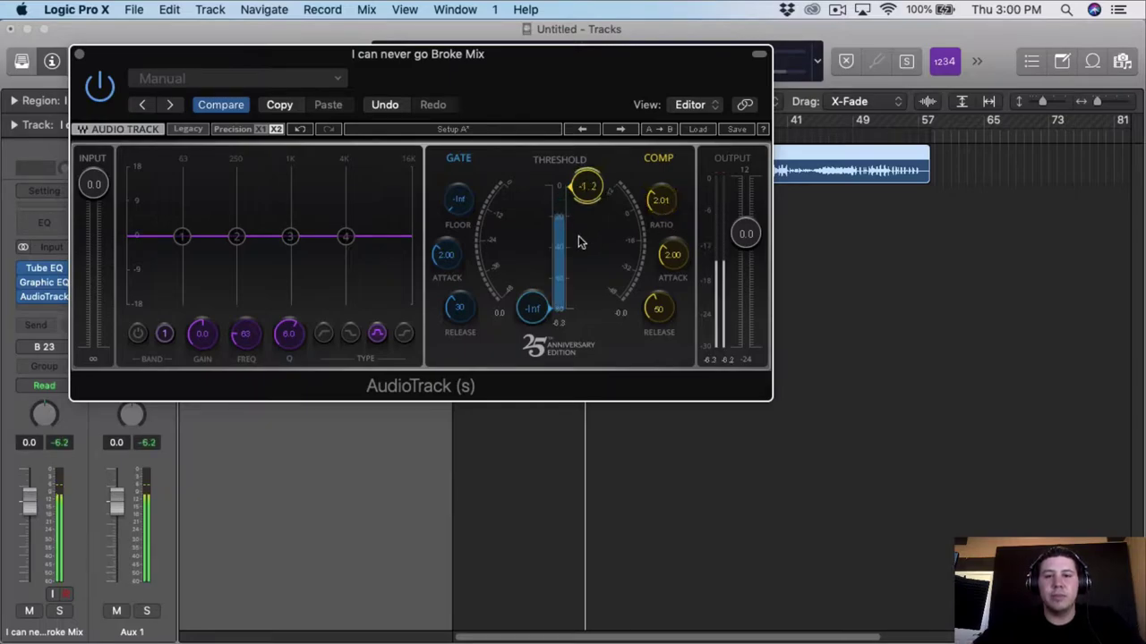
{"action": "scroll", "coordinate": [578, 241], "scroll_direction": "down", "scroll_amount": 6}
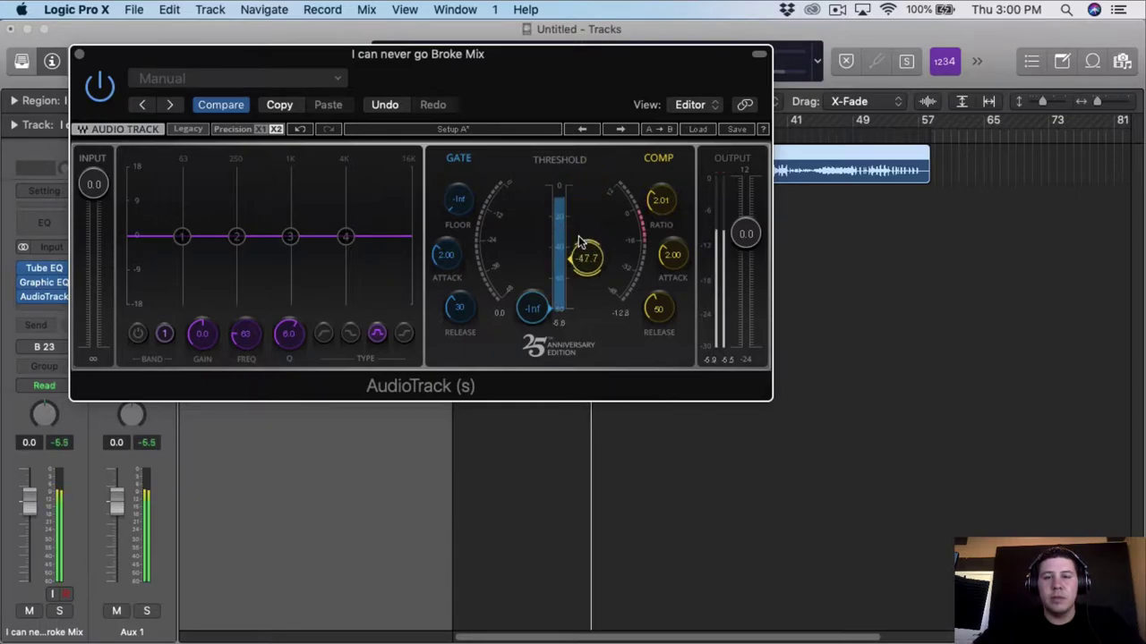
{"action": "scroll", "coordinate": [578, 240], "scroll_direction": "up", "scroll_amount": 5}
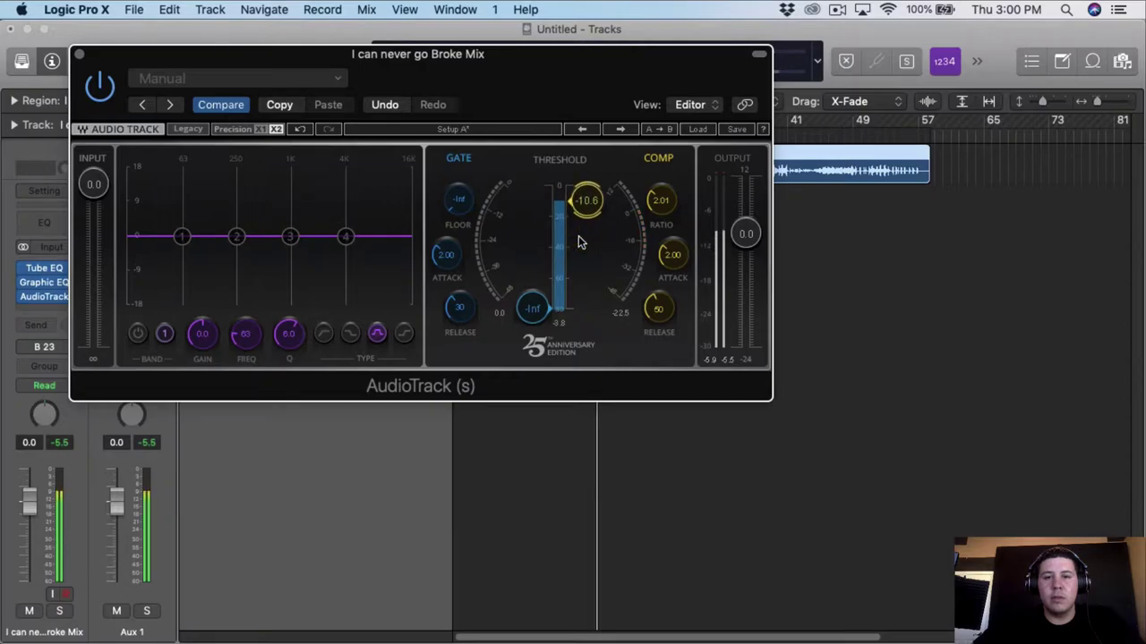
{"action": "scroll", "coordinate": [578, 240], "scroll_direction": "up", "scroll_amount": 3}
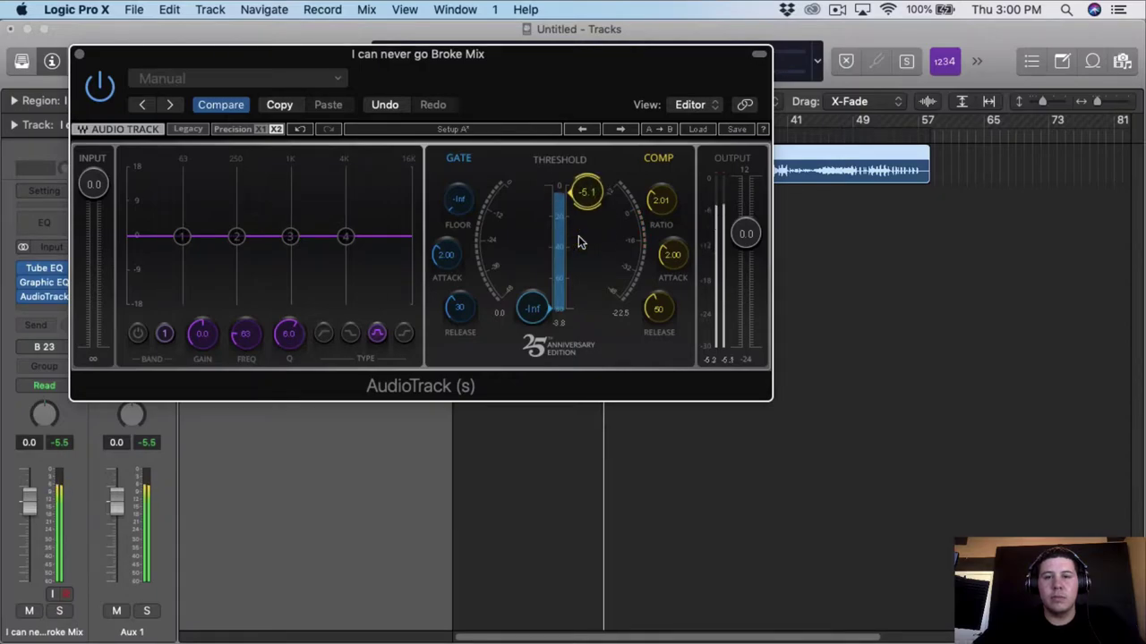
{"action": "scroll", "coordinate": [579, 240], "scroll_direction": "down", "scroll_amount": 1}
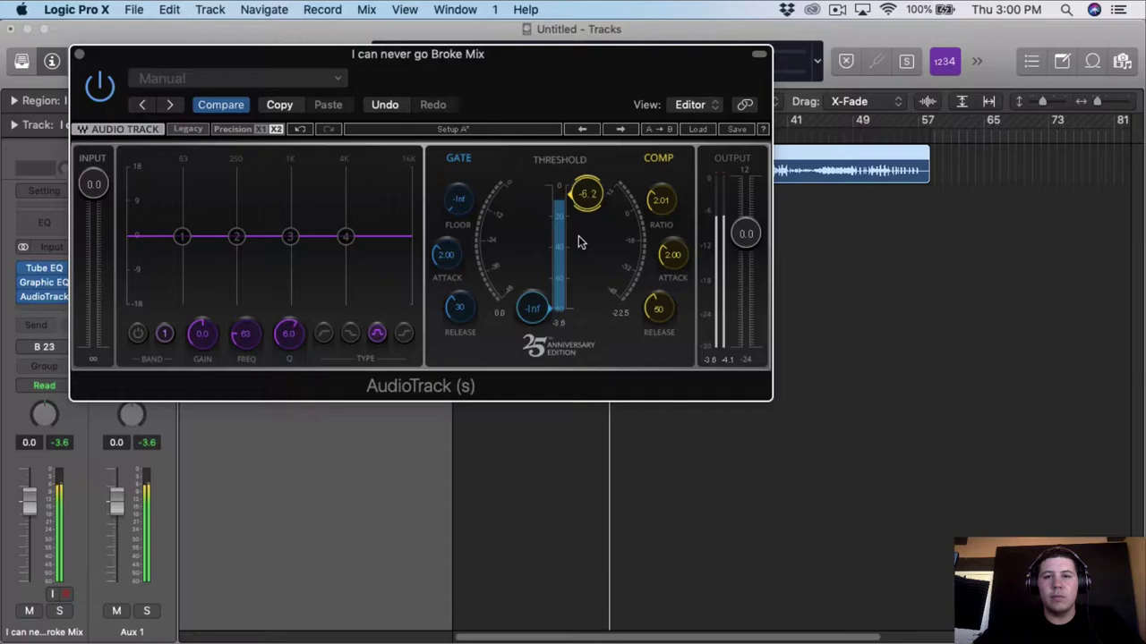
{"action": "scroll", "coordinate": [578, 241], "scroll_direction": "down", "scroll_amount": 2}
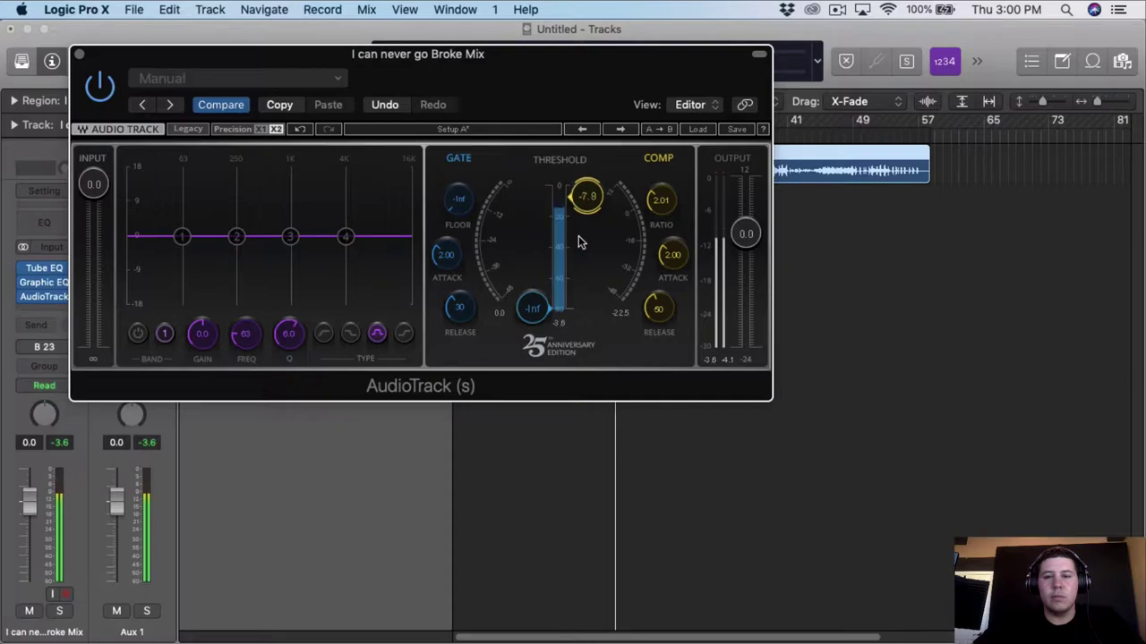
{"action": "scroll", "coordinate": [578, 241], "scroll_direction": "down", "scroll_amount": 1}
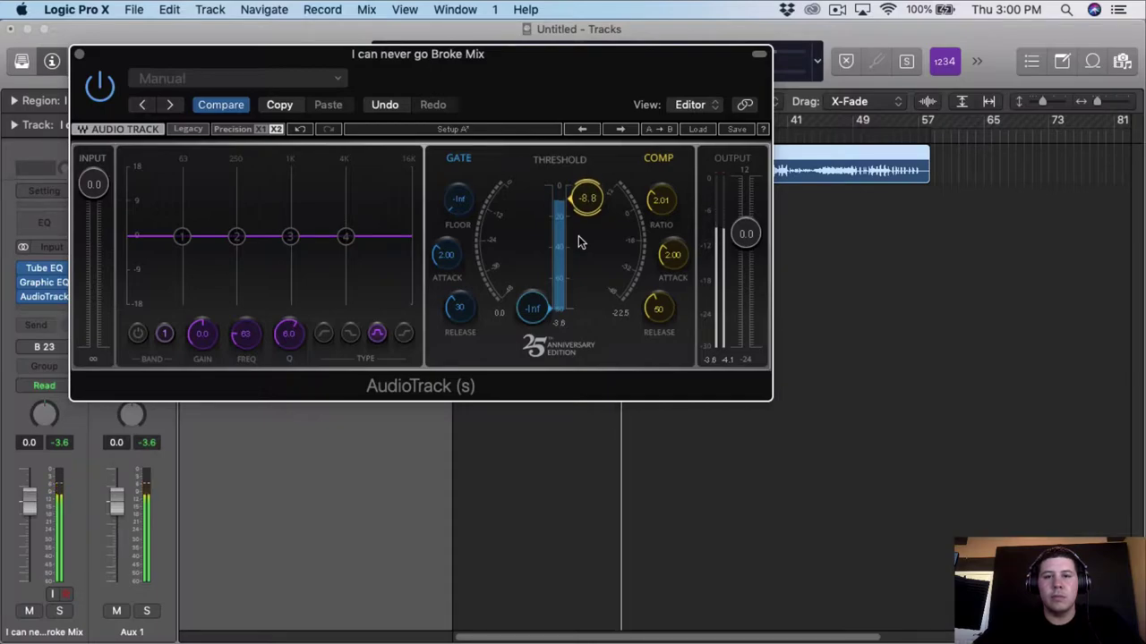
{"action": "scroll", "coordinate": [579, 241], "scroll_direction": "up", "scroll_amount": 3}
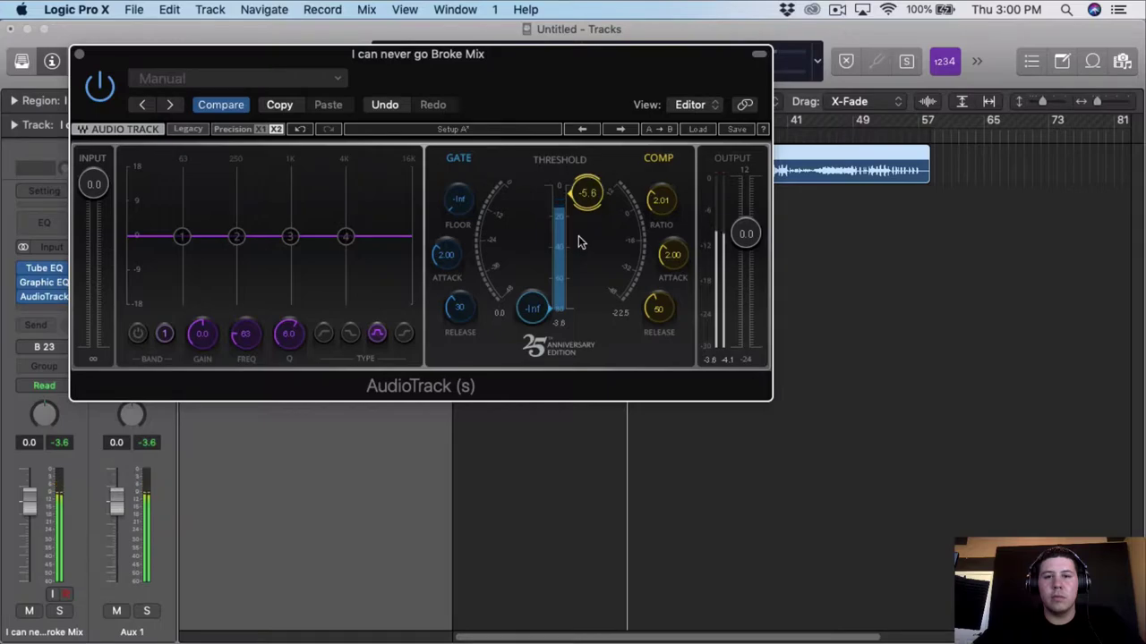
Lower the AudioTrack compressor threshold to about -9.5 during playback, close the plug-in window, and stop playback
{"action": "left_click_drag", "start_coordinate": [567, 72], "coordinate": [579, 160]}
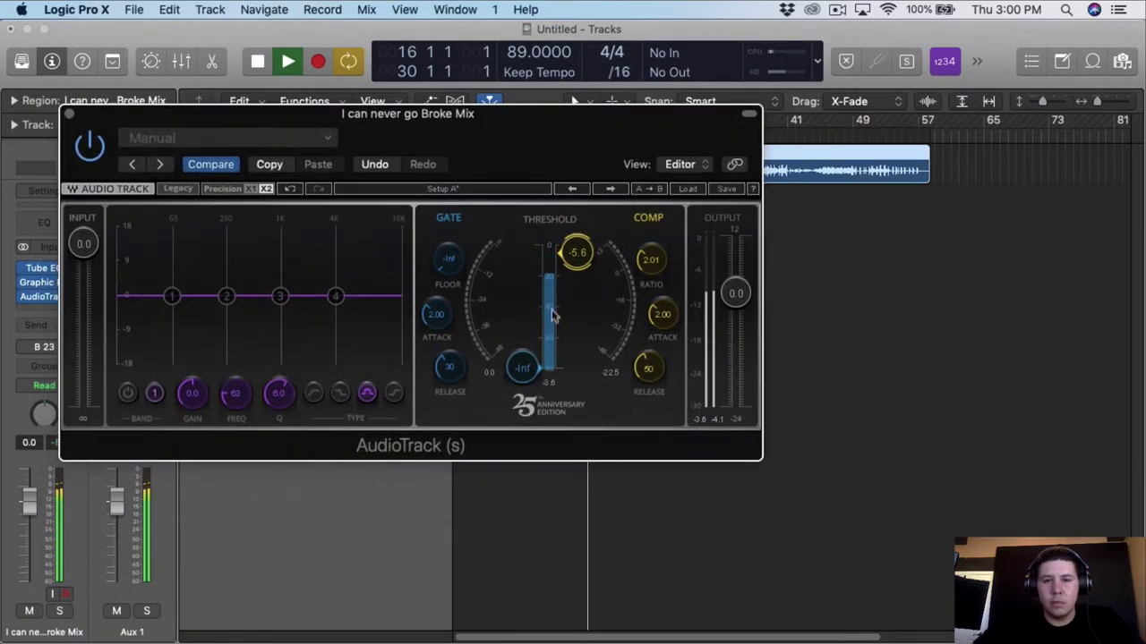
{"action": "scroll", "coordinate": [569, 318], "scroll_direction": "down", "scroll_amount": 3}
{"action": "scroll", "coordinate": [569, 318], "scroll_direction": "down", "scroll_amount": 1}
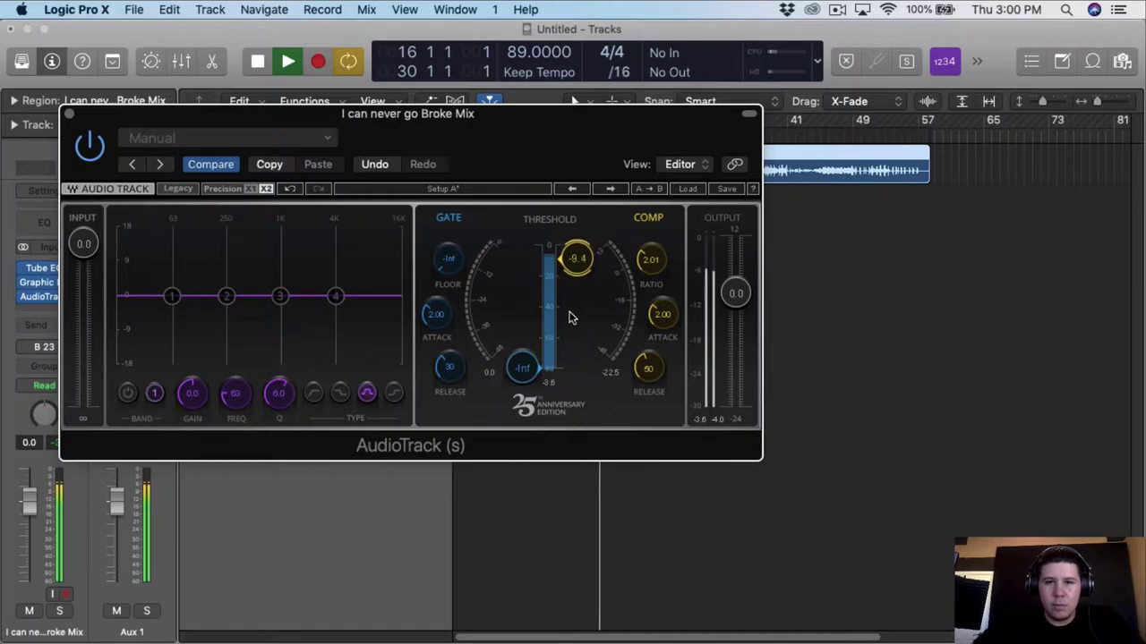
{"action": "scroll", "coordinate": [569, 318], "scroll_direction": "up", "scroll_amount": 1}
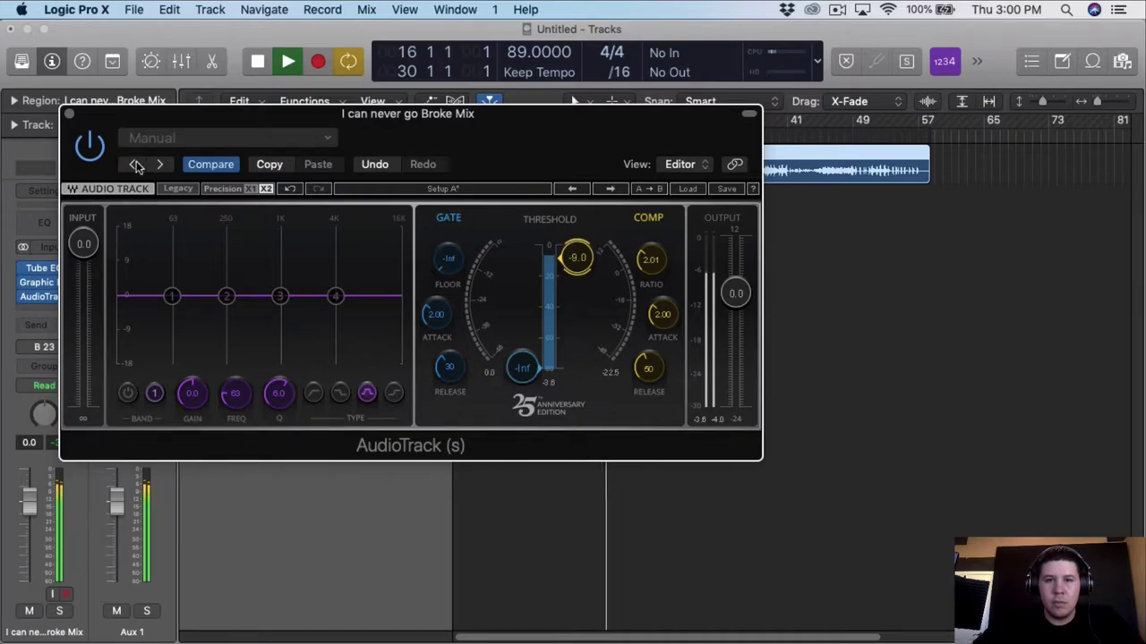
{"action": "scroll", "coordinate": [567, 295], "scroll_direction": "down", "scroll_amount": 1}
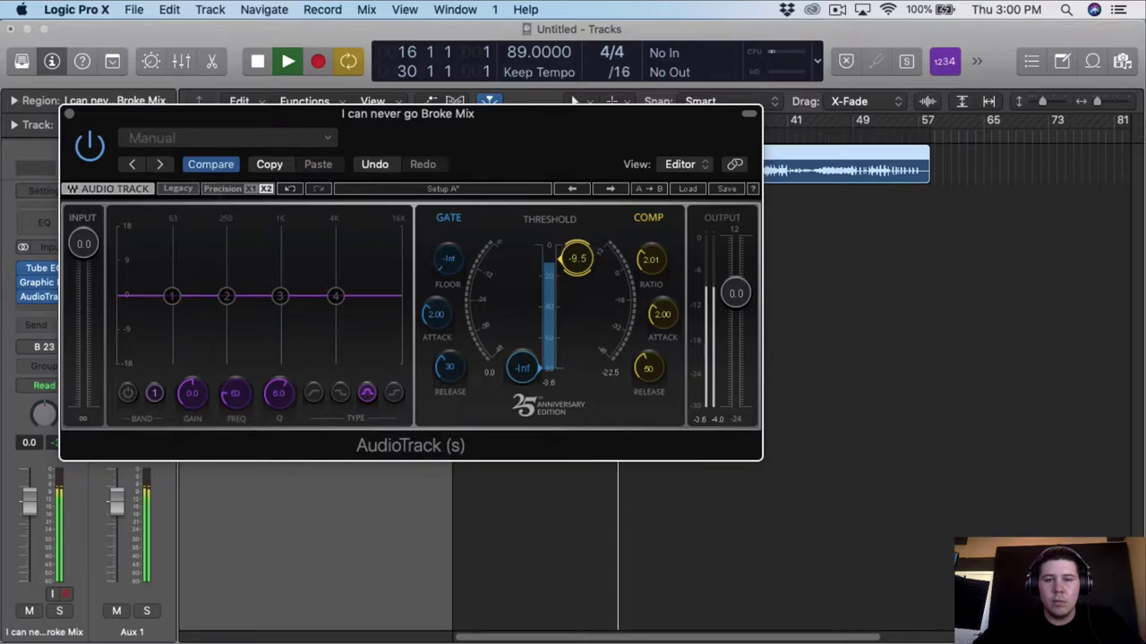
{"action": "left_click", "coordinate": [69, 115]}
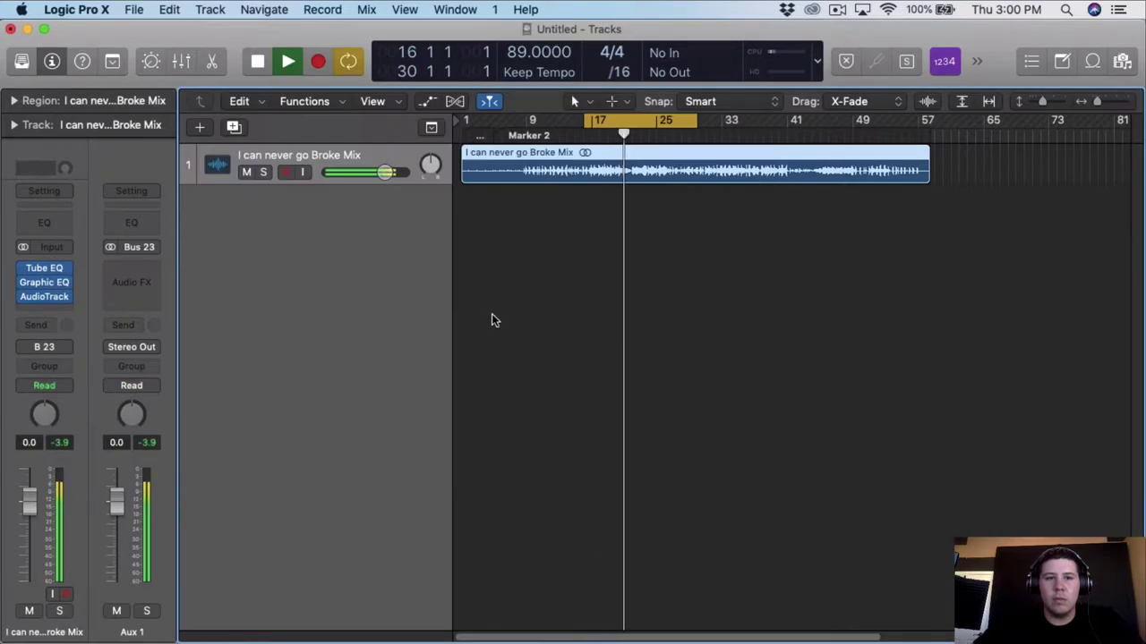
{"action": "left_click", "coordinate": [493, 319]}
{"action": "key", "text": "space"}
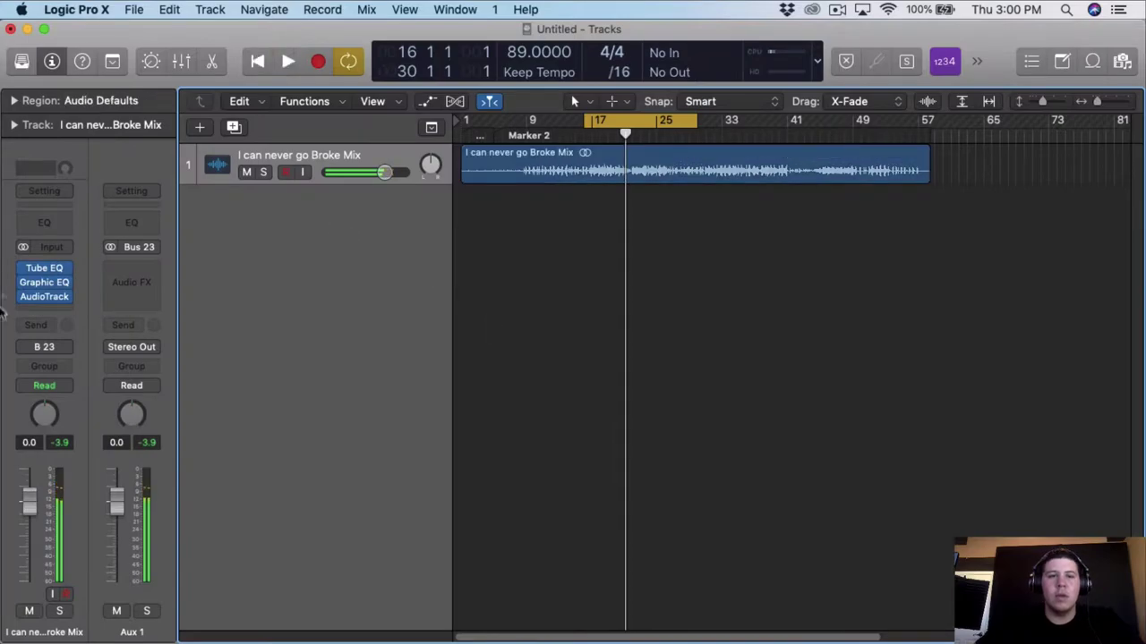
Insert the stereo Waves H-Comp (s) plug-in on the mix track below AudioTrack
{"action": "left_click", "coordinate": [54, 309]}
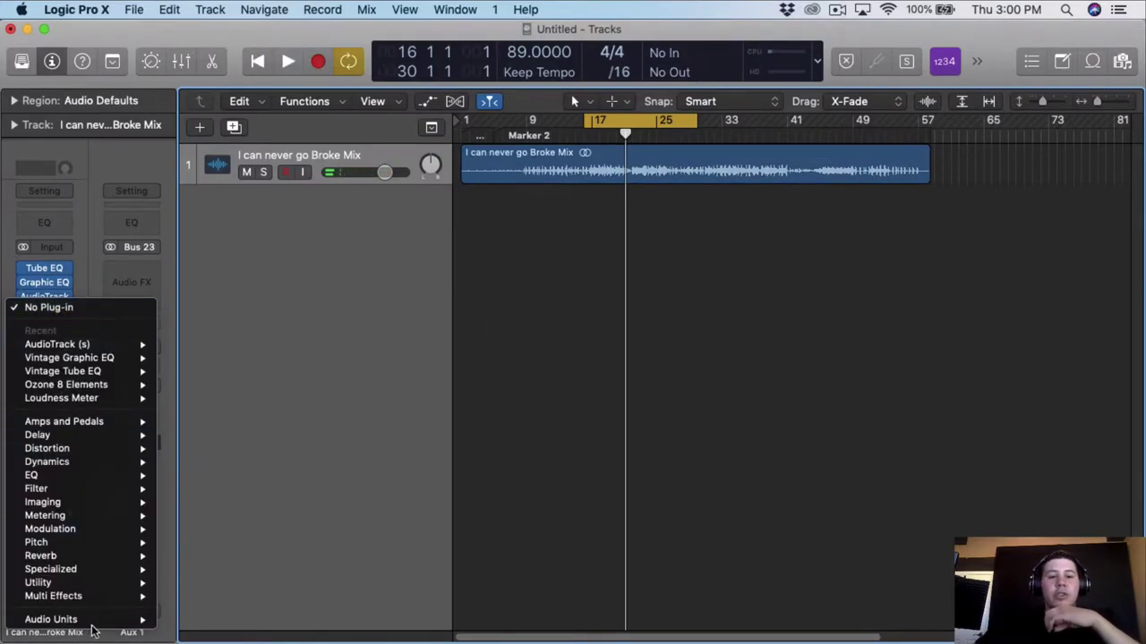
{"action": "mouse_move", "coordinate": [344, 456]}
{"action": "mouse_move", "coordinate": [557, 314]}
{"action": "scroll", "coordinate": [529, 327], "scroll_direction": "down", "scroll_amount": 1}
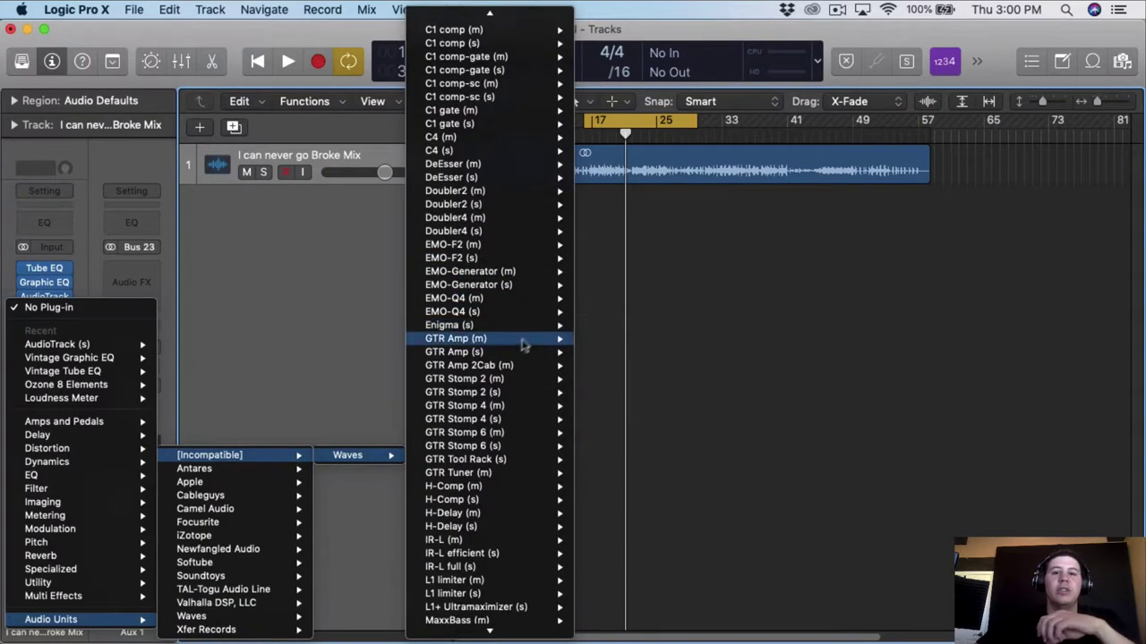
{"action": "mouse_move", "coordinate": [517, 365]}
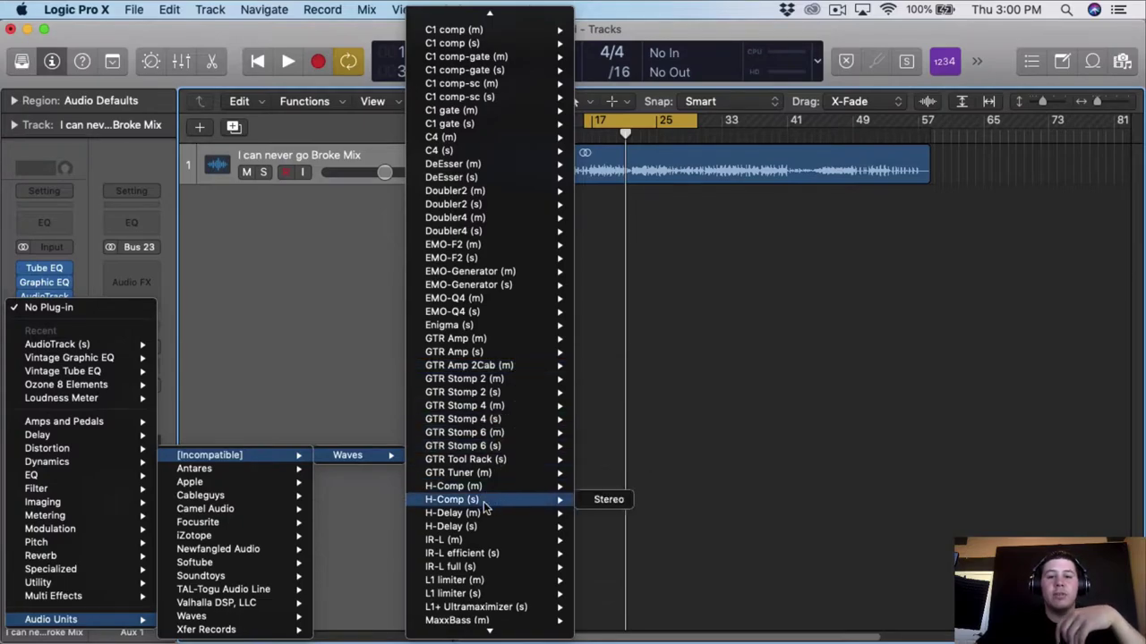
{"action": "mouse_move", "coordinate": [544, 508]}
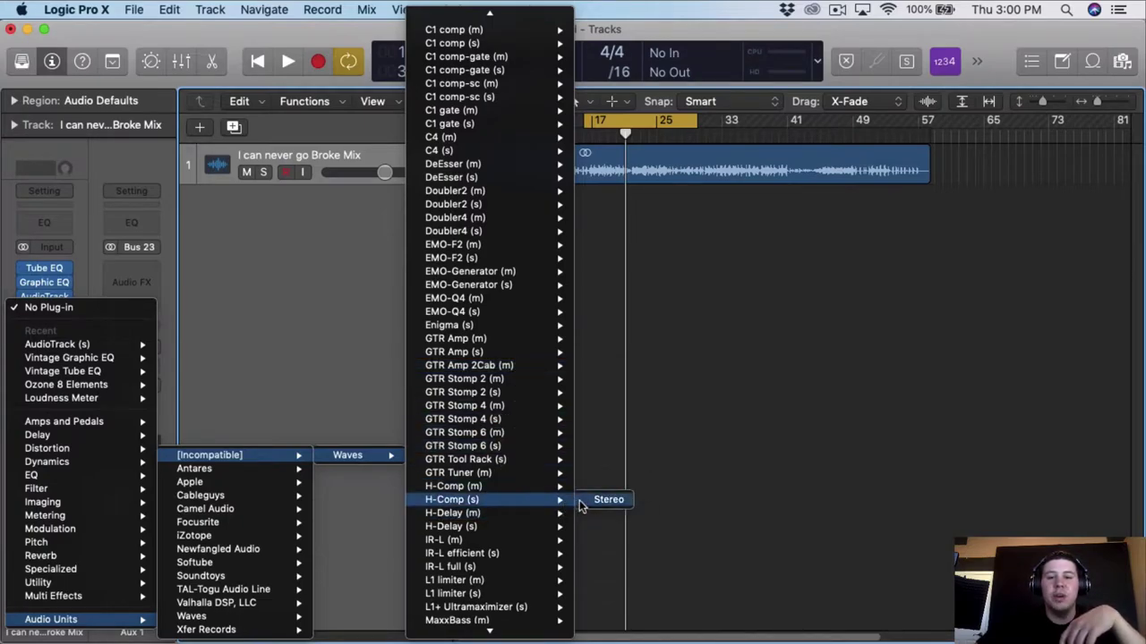
{"action": "left_click", "coordinate": [582, 501]}
Set the H-Comp's ratio to 1.00, threshold to 0, attack to 0.5, and release to 3.00
{"action": "left_click", "coordinate": [82, 295], "text": "alt"}
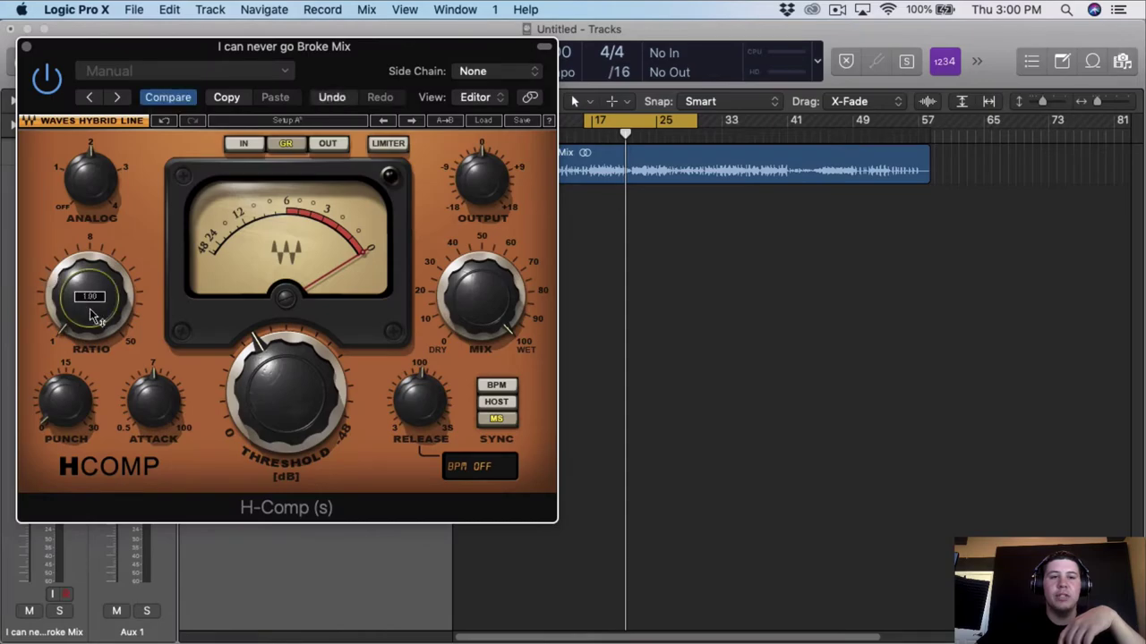
{"action": "left_click", "coordinate": [289, 408], "text": "alt"}
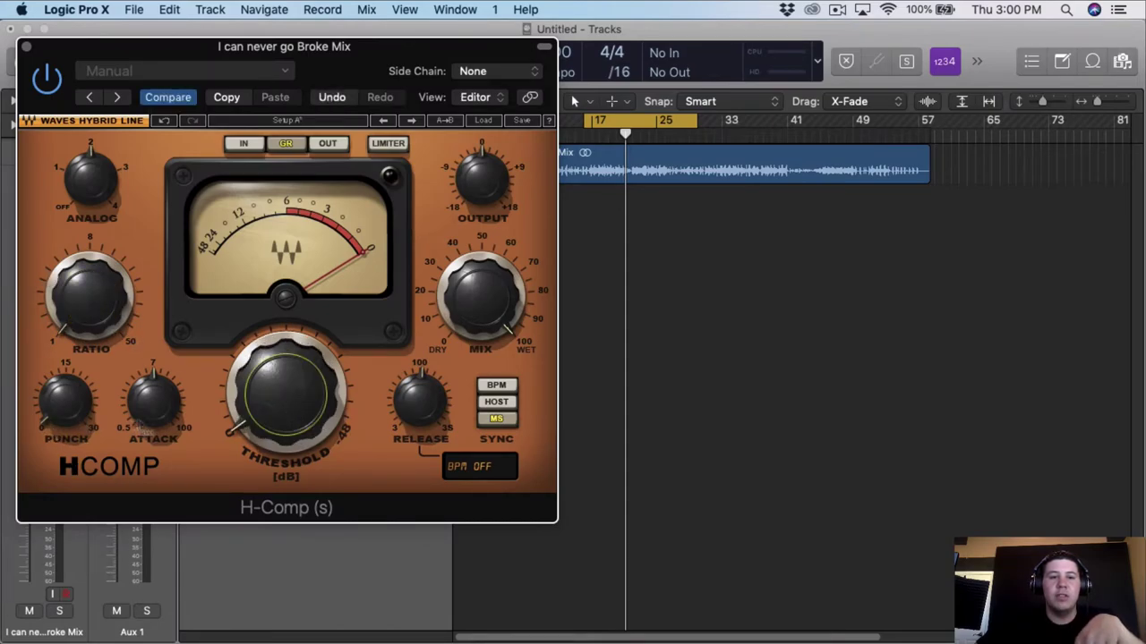
{"action": "left_click", "coordinate": [150, 426]}
{"action": "left_click", "coordinate": [428, 424], "text": "alt"}
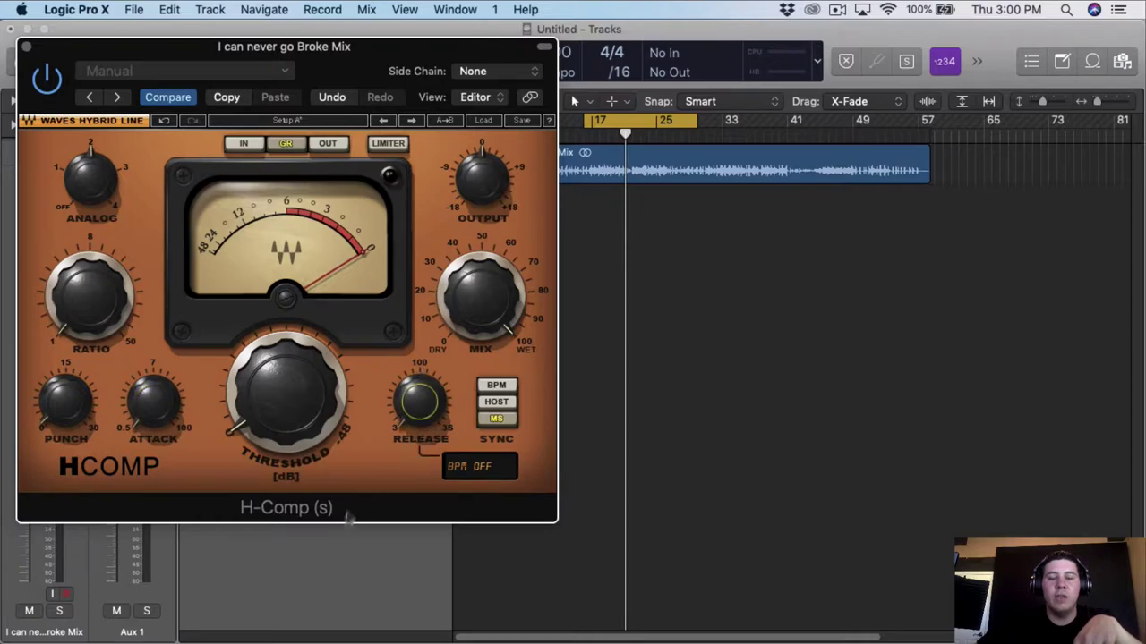
{"action": "left_click_drag", "start_coordinate": [416, 429], "coordinate": [419, 425]}
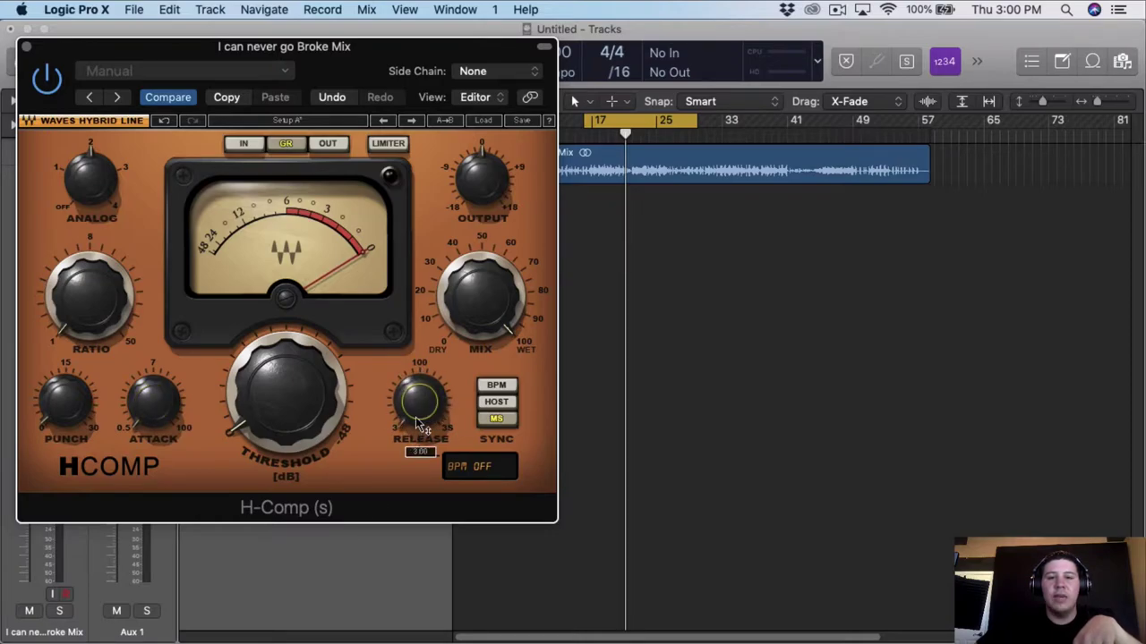
During playback, set H-Comp's Analog to 4 and threshold to about -3.8, compare it bypassed and active, close its window, and stop playback
{"action": "left_click_drag", "start_coordinate": [383, 90], "coordinate": [437, 89]}
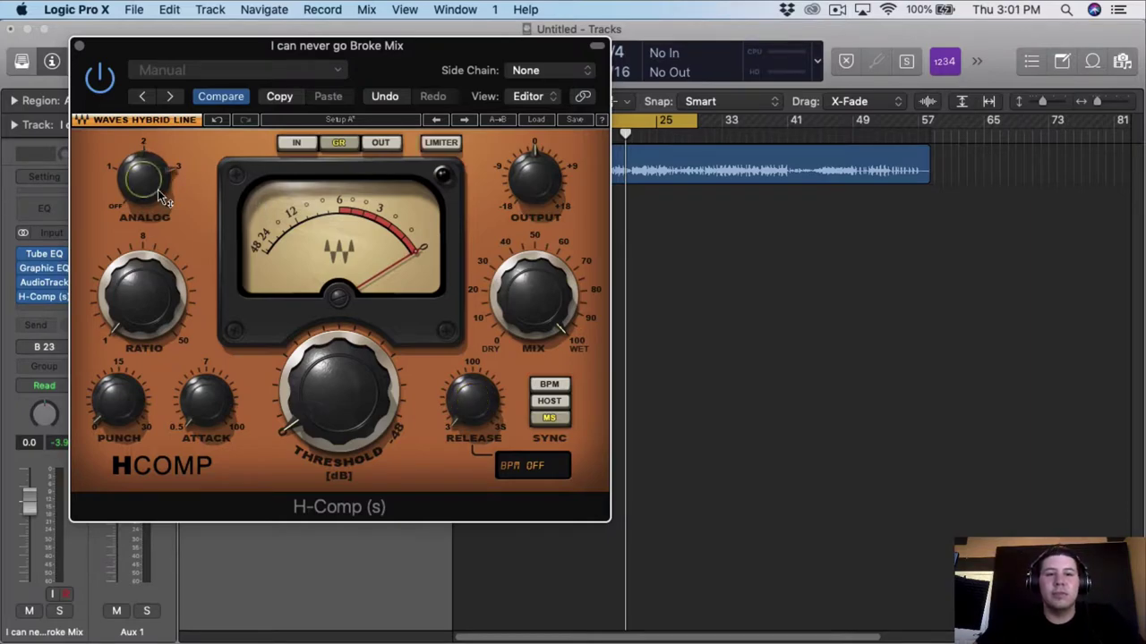
{"action": "key", "text": "space"}
{"action": "left_click", "coordinate": [98, 78]}
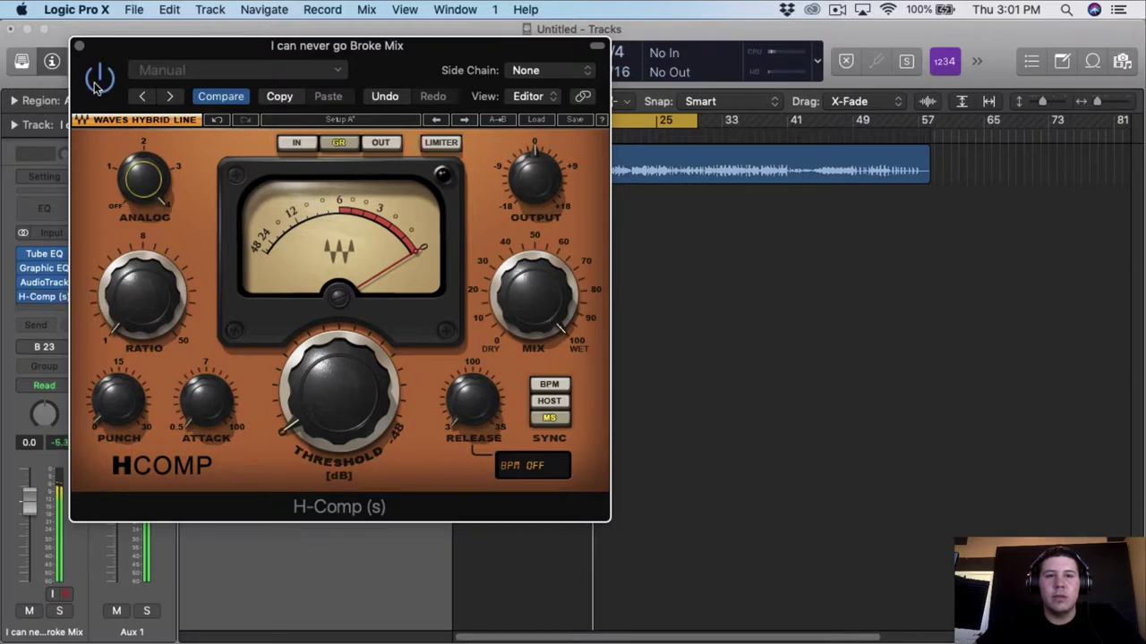
{"action": "left_click_drag", "start_coordinate": [332, 416], "coordinate": [329, 432]}
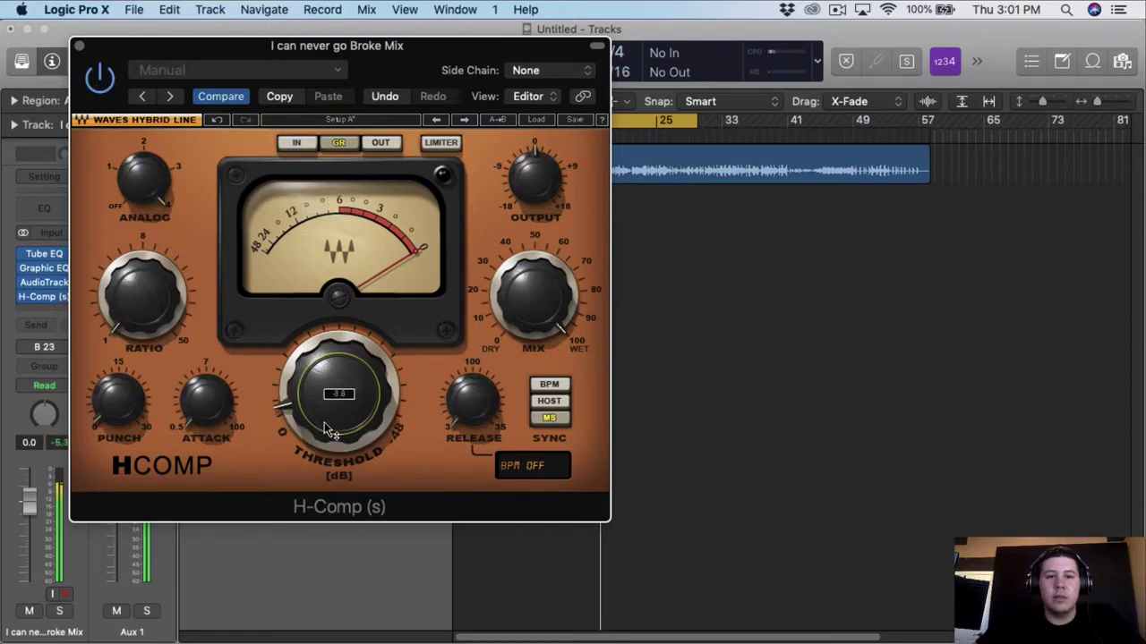
{"action": "left_click", "coordinate": [102, 80]}
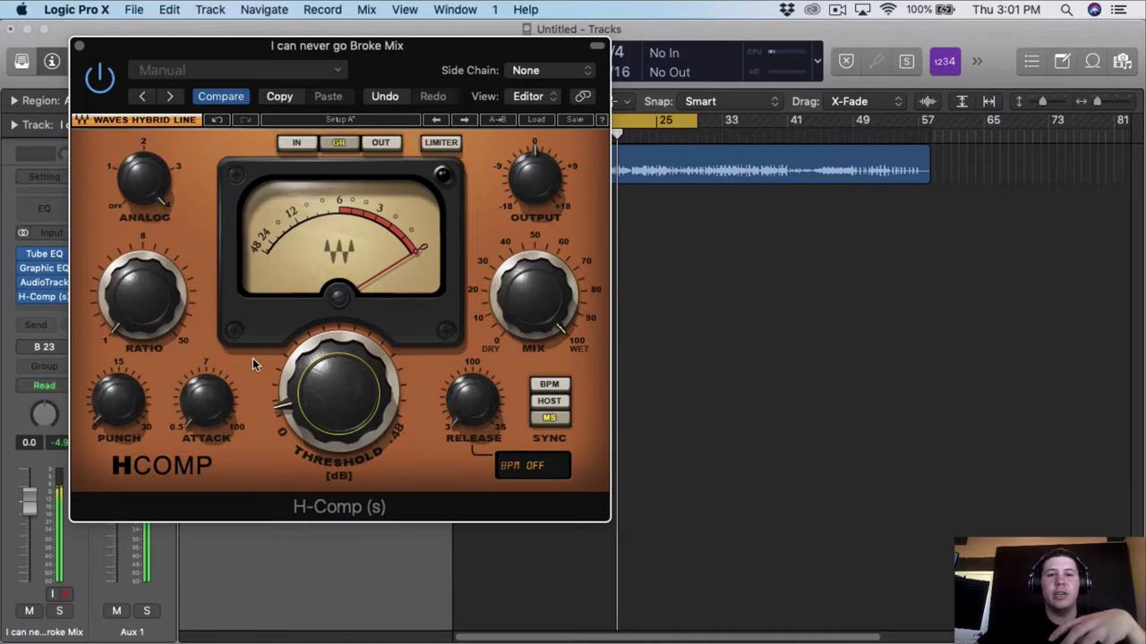
{"action": "left_click", "coordinate": [79, 45]}
{"action": "key", "text": "space"}
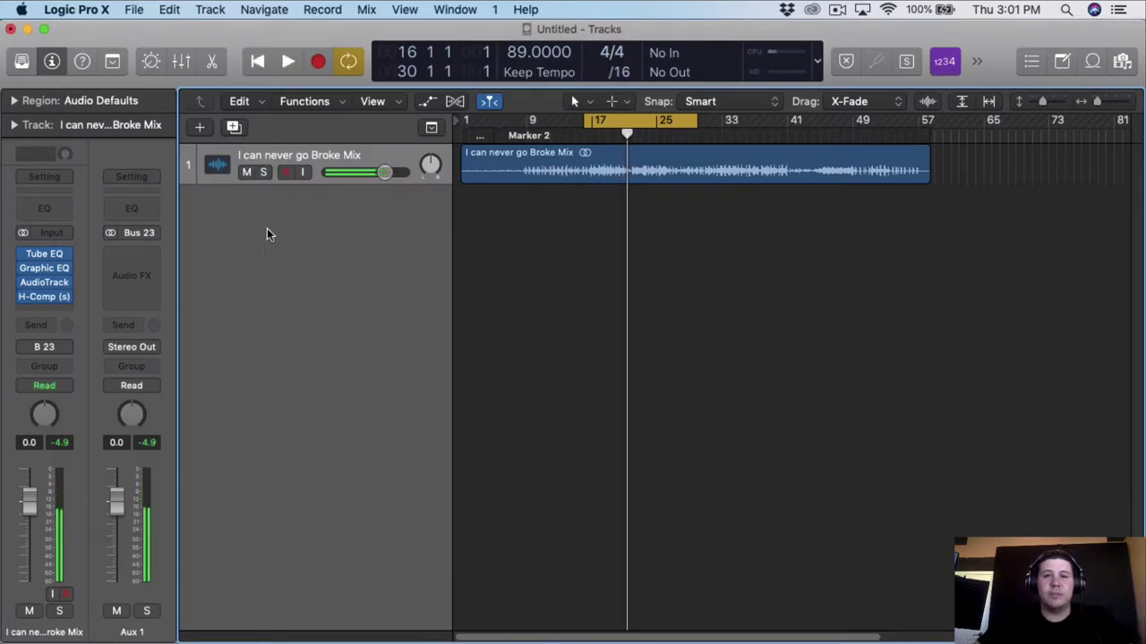
Insert the stereo Waves S1 Shuffler (s) plug-in below H-Comp and set its Freq to 674
{"action": "left_click", "coordinate": [59, 311]}
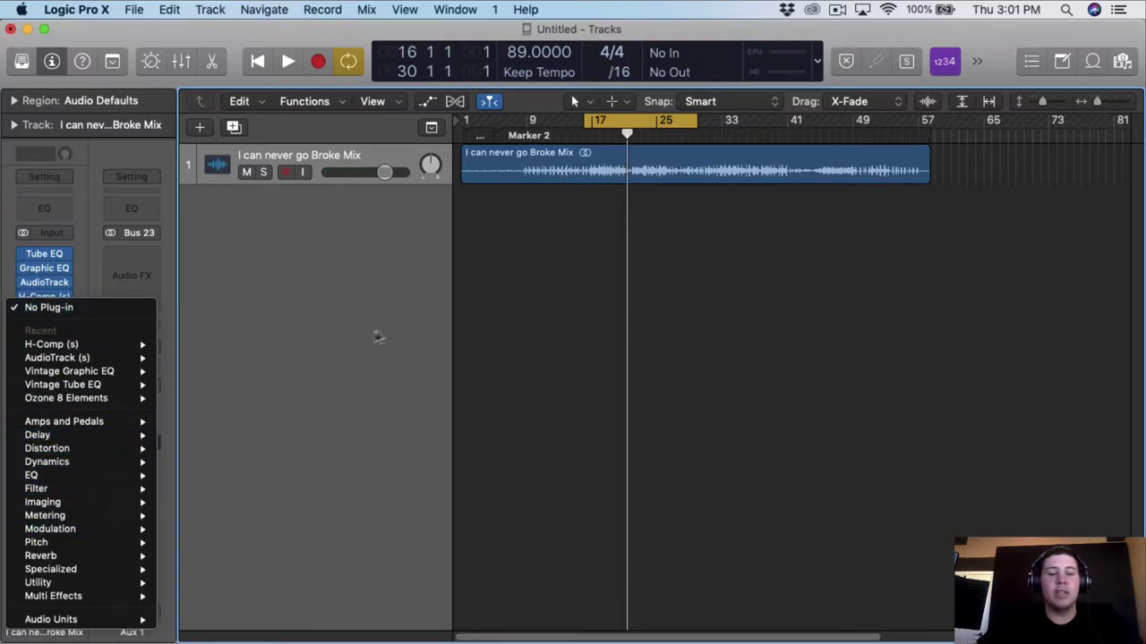
{"action": "left_click", "coordinate": [371, 337]}
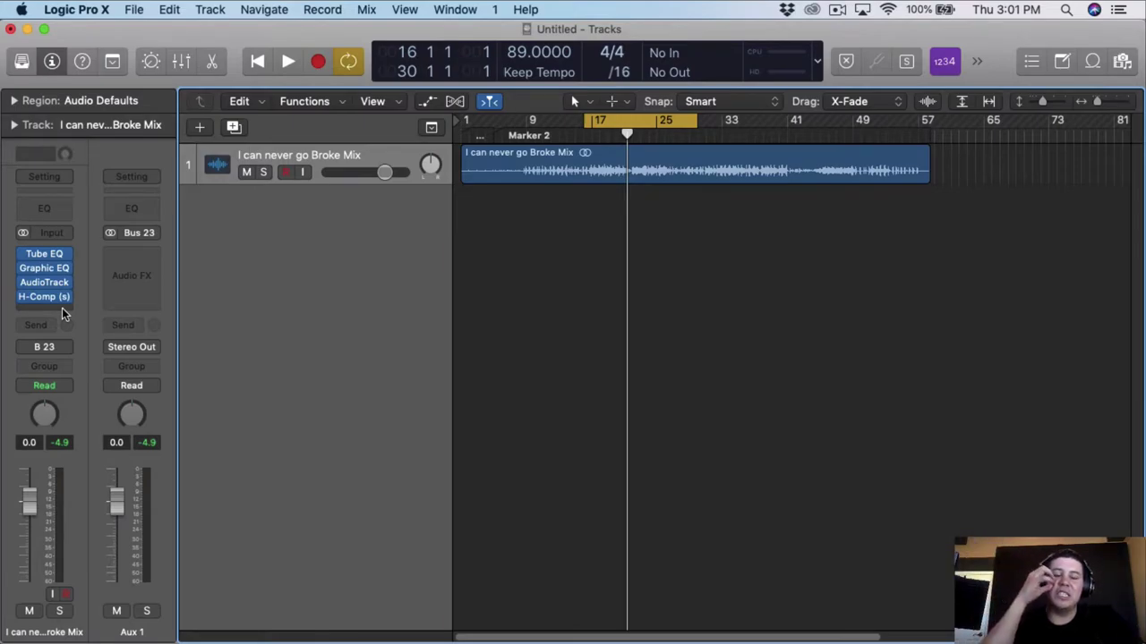
{"action": "left_click", "coordinate": [62, 308]}
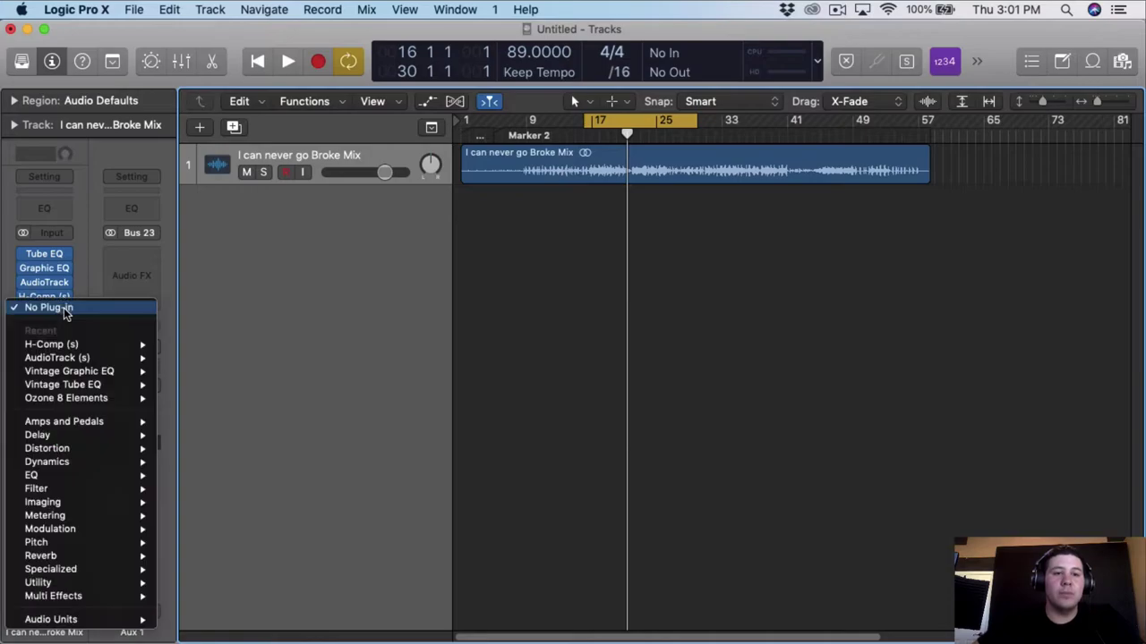
{"action": "mouse_move", "coordinate": [77, 625]}
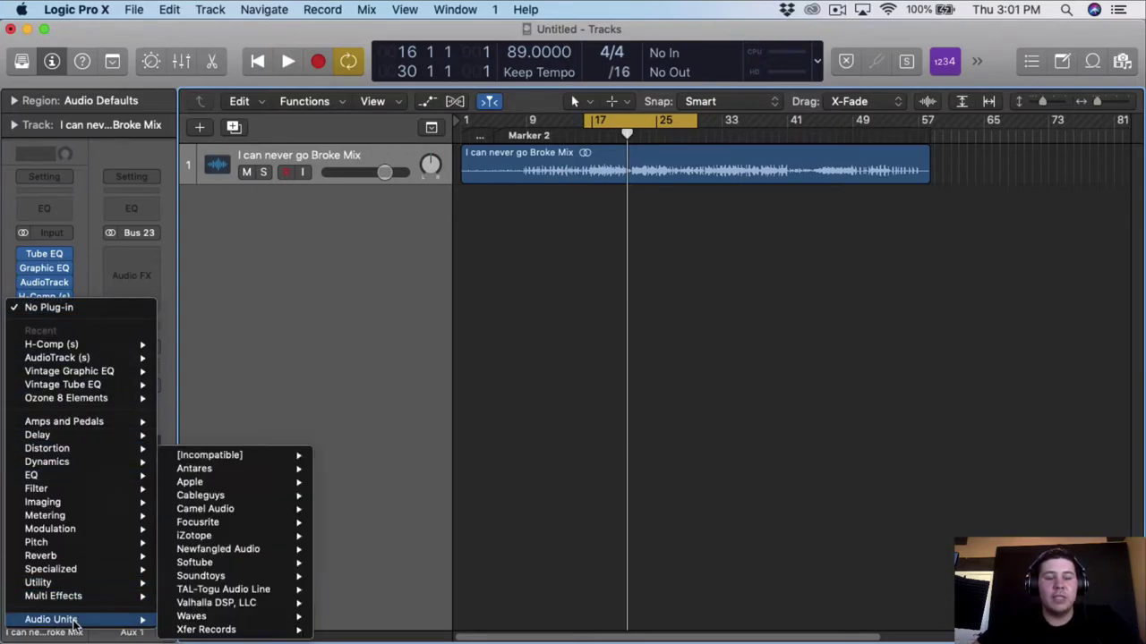
{"action": "mouse_move", "coordinate": [190, 616]}
{"action": "mouse_move", "coordinate": [460, 346]}
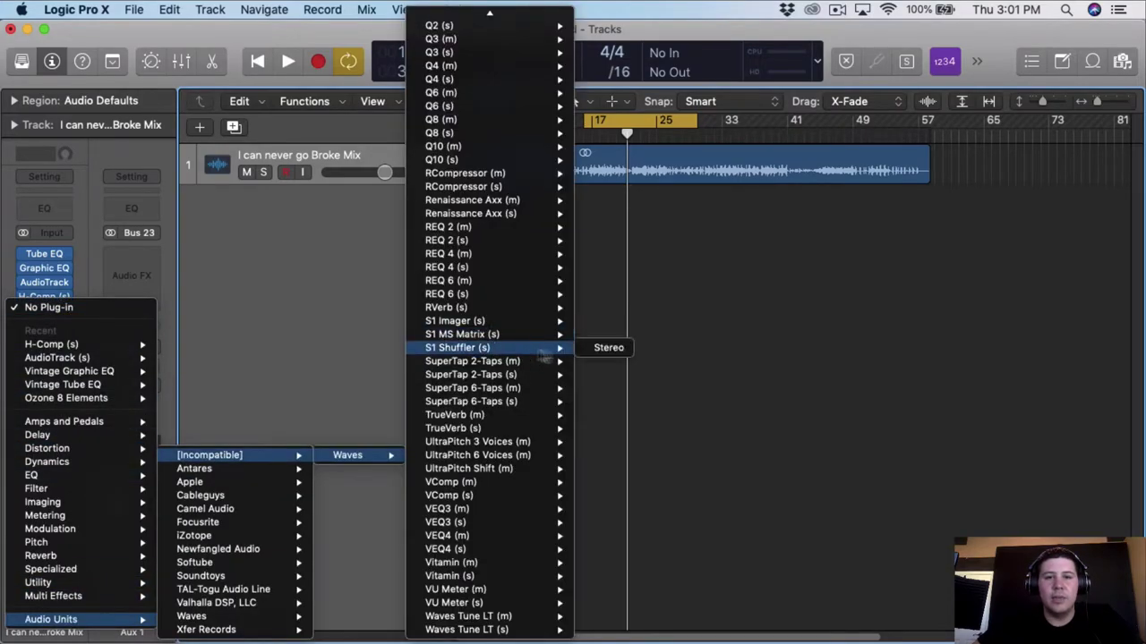
{"action": "left_click", "coordinate": [602, 351]}
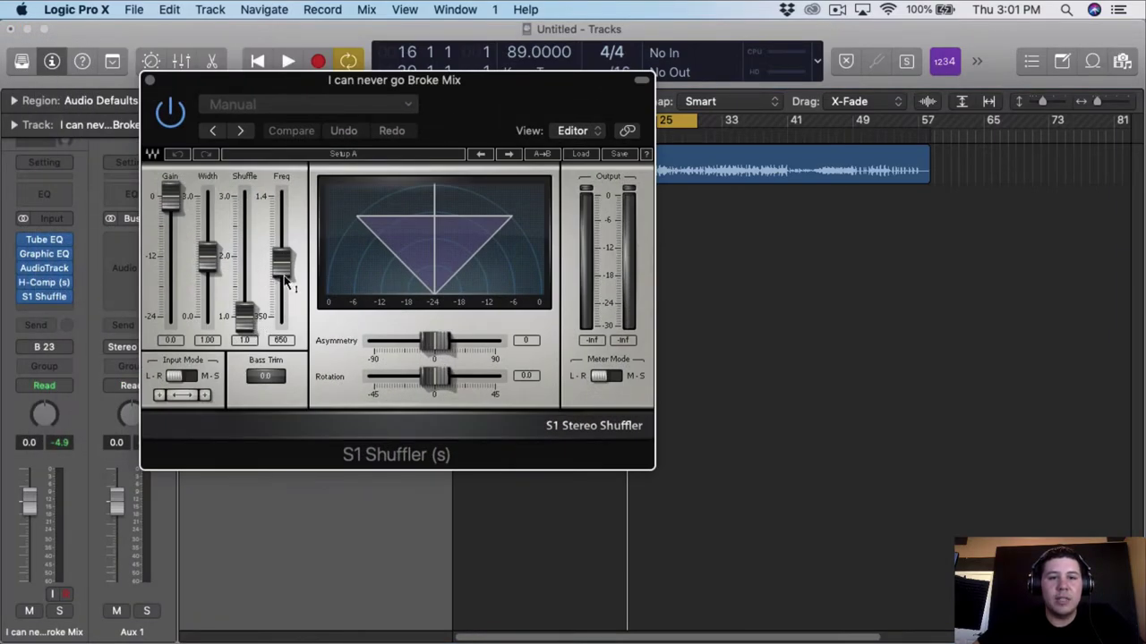
{"action": "left_click_drag", "start_coordinate": [284, 279], "coordinate": [285, 272]}
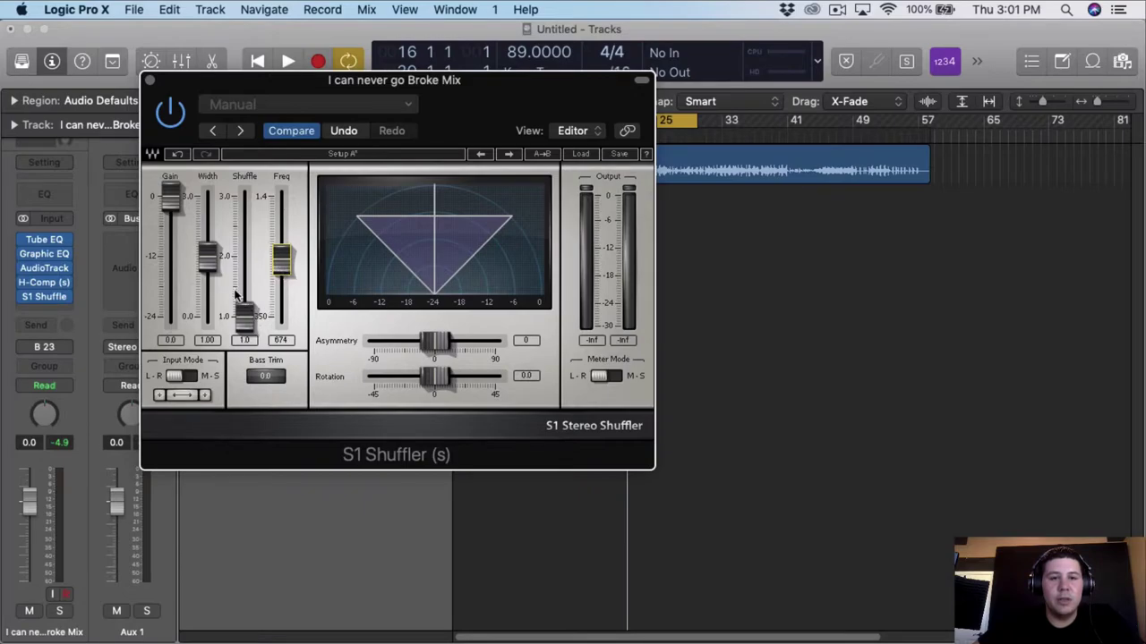
Set the S1 Shuffler's Width to 1.14, listen to it during playback, close its window, and stop playback
{"action": "left_click_drag", "start_coordinate": [208, 258], "coordinate": [209, 253]}
{"action": "key", "text": "space"}
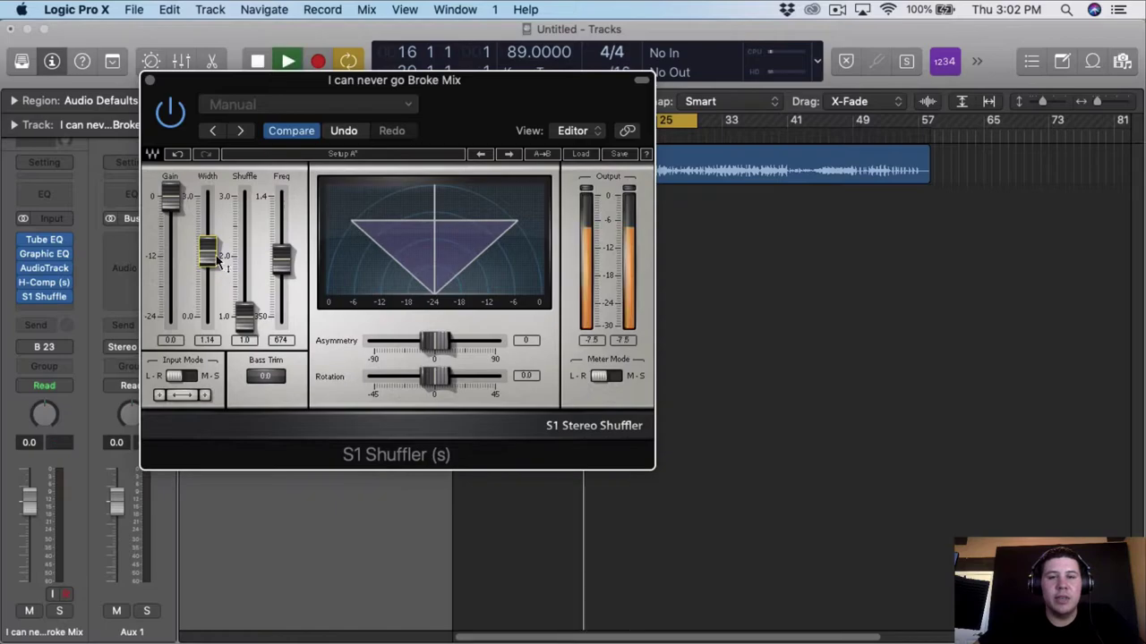
{"action": "left_click", "coordinate": [149, 81]}
{"action": "key", "text": "space"}
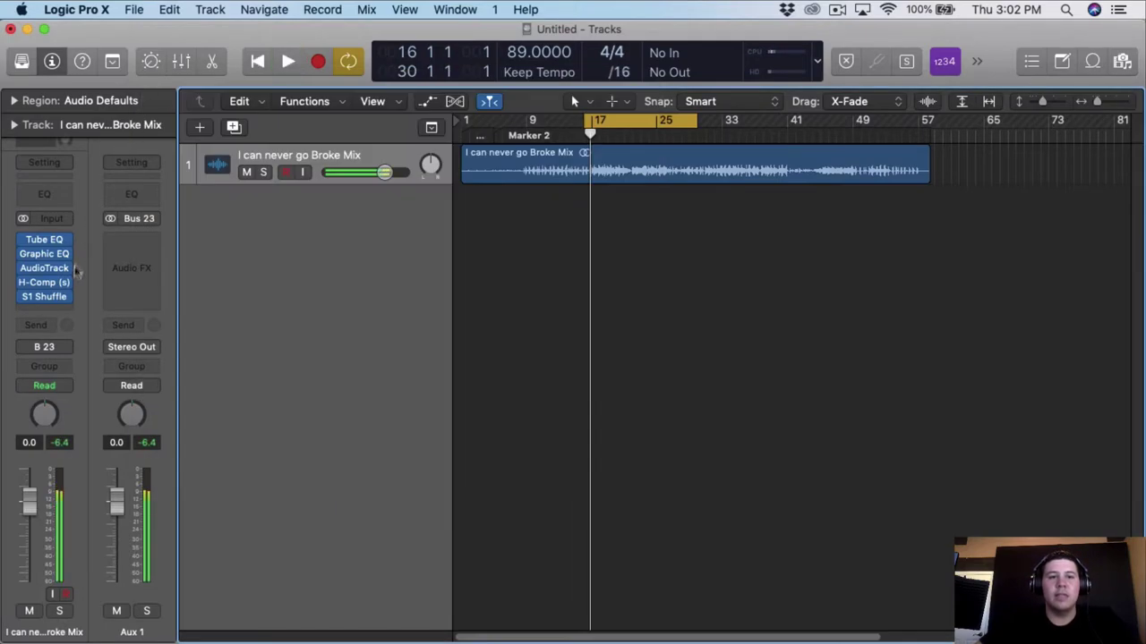
Insert the stereo Waves L1+ Ultramaximizer (s) plug-in on the mix track below S1 Shuffler and reposition its window
{"action": "left_click", "coordinate": [58, 310]}
{"action": "mouse_move", "coordinate": [56, 619]}
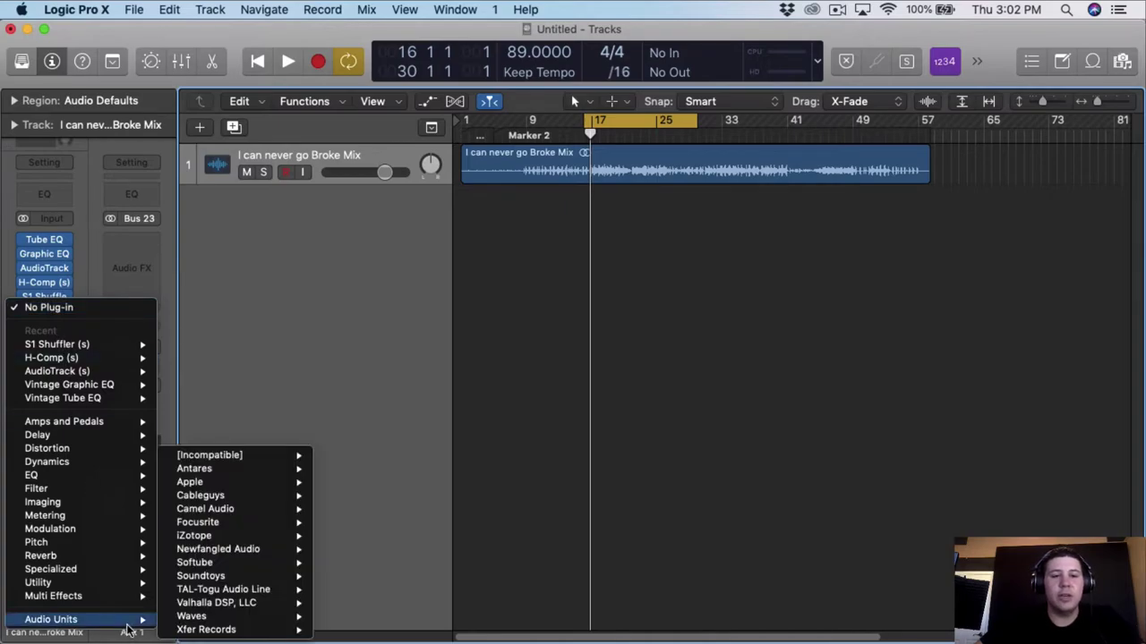
{"action": "mouse_move", "coordinate": [234, 455]}
{"action": "mouse_move", "coordinate": [338, 456]}
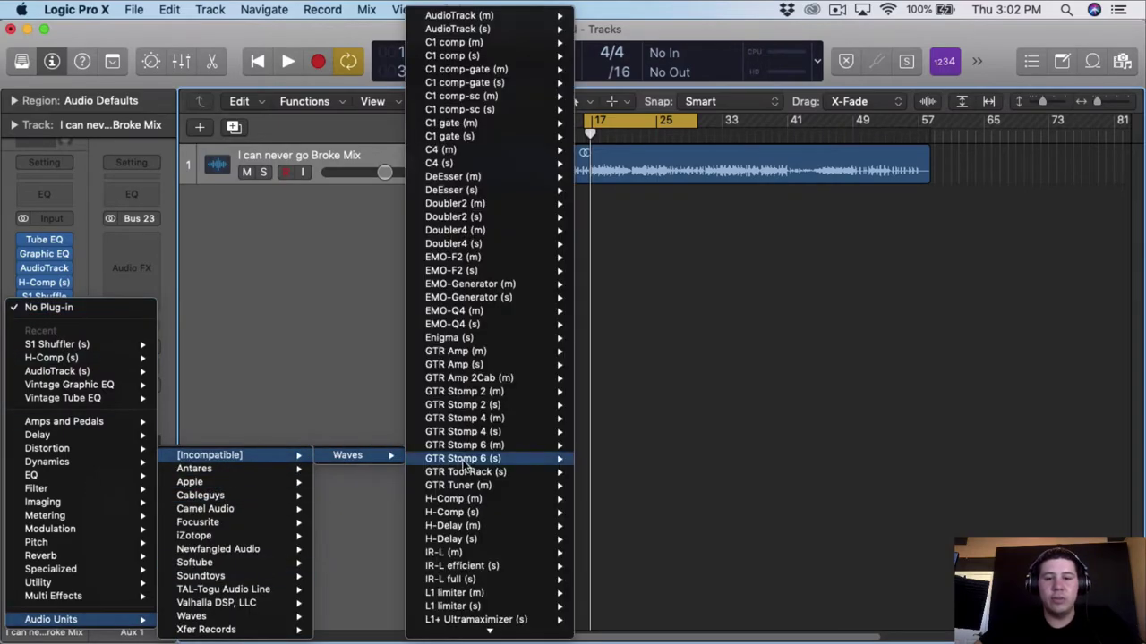
{"action": "scroll", "coordinate": [480, 476], "scroll_direction": "down", "scroll_amount": 5}
{"action": "mouse_move", "coordinate": [470, 447]}
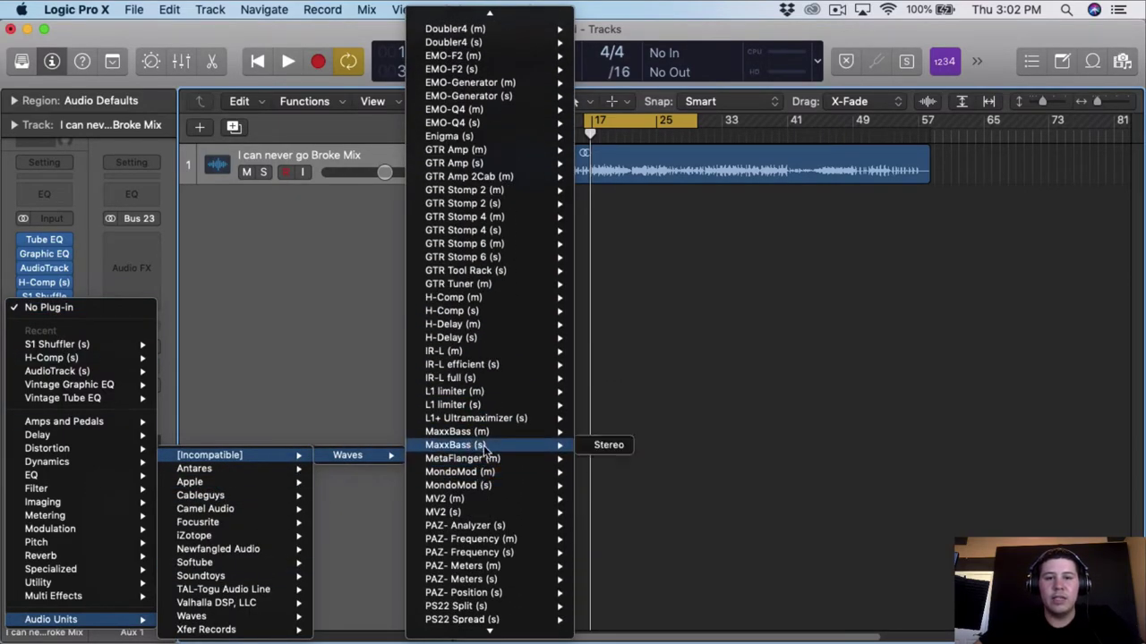
{"action": "mouse_move", "coordinate": [492, 419]}
{"action": "left_click", "coordinate": [609, 419]}
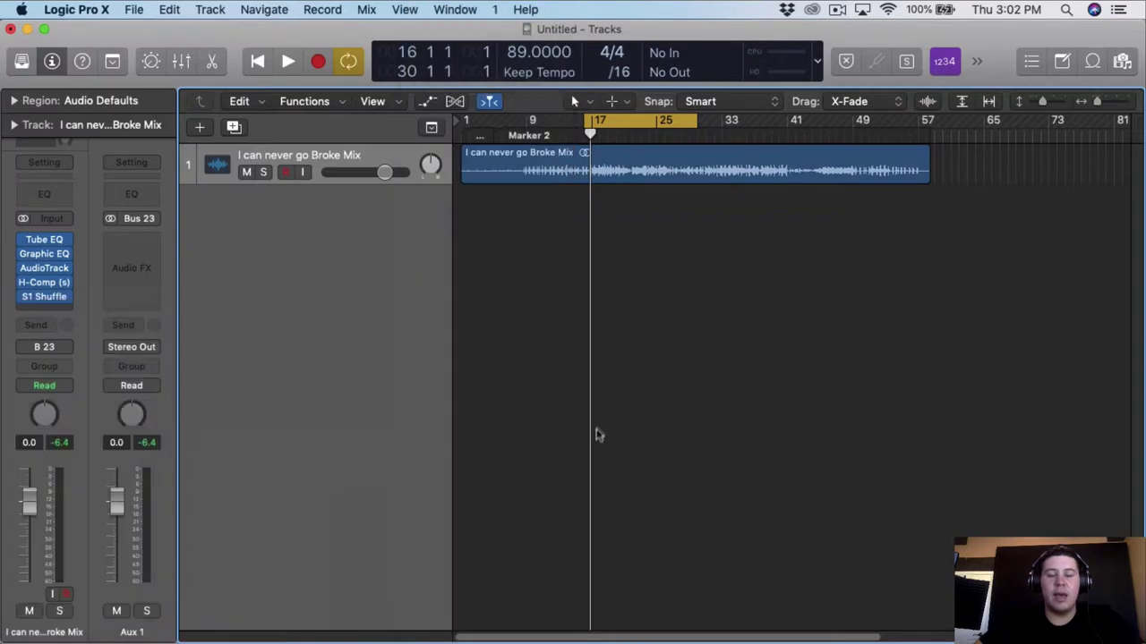
{"action": "left_click_drag", "start_coordinate": [394, 79], "coordinate": [582, 120]}
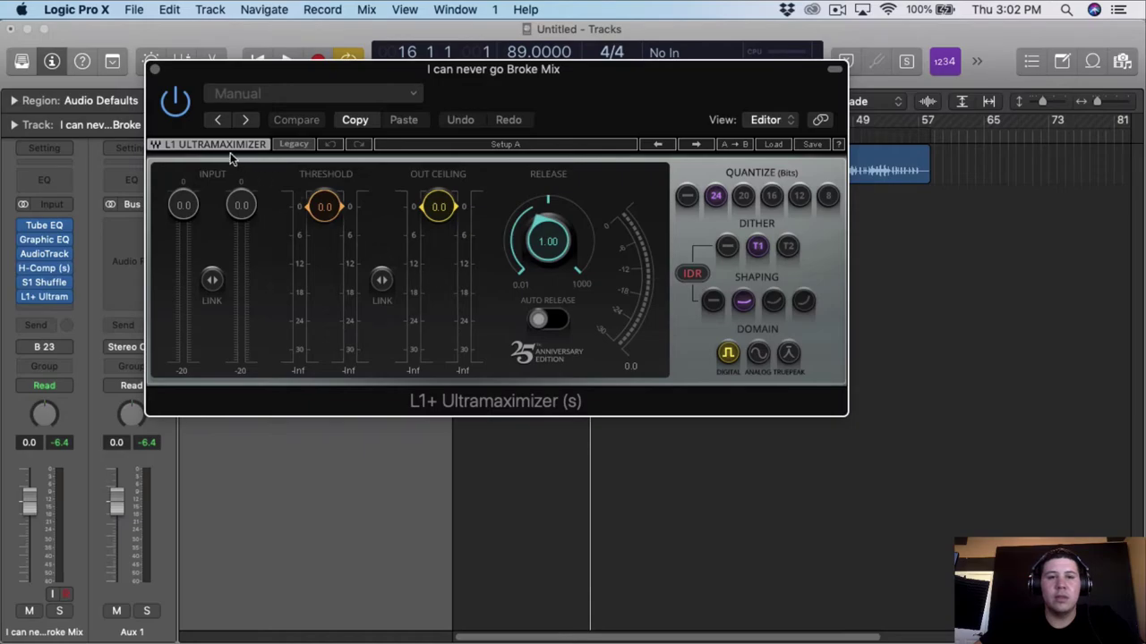
Set the L1+ Ultramaximizer's out ceiling to -0.3 and, during playback, its threshold to about -2.4
{"action": "scroll", "coordinate": [439, 230], "scroll_direction": "down", "scroll_amount": 3}
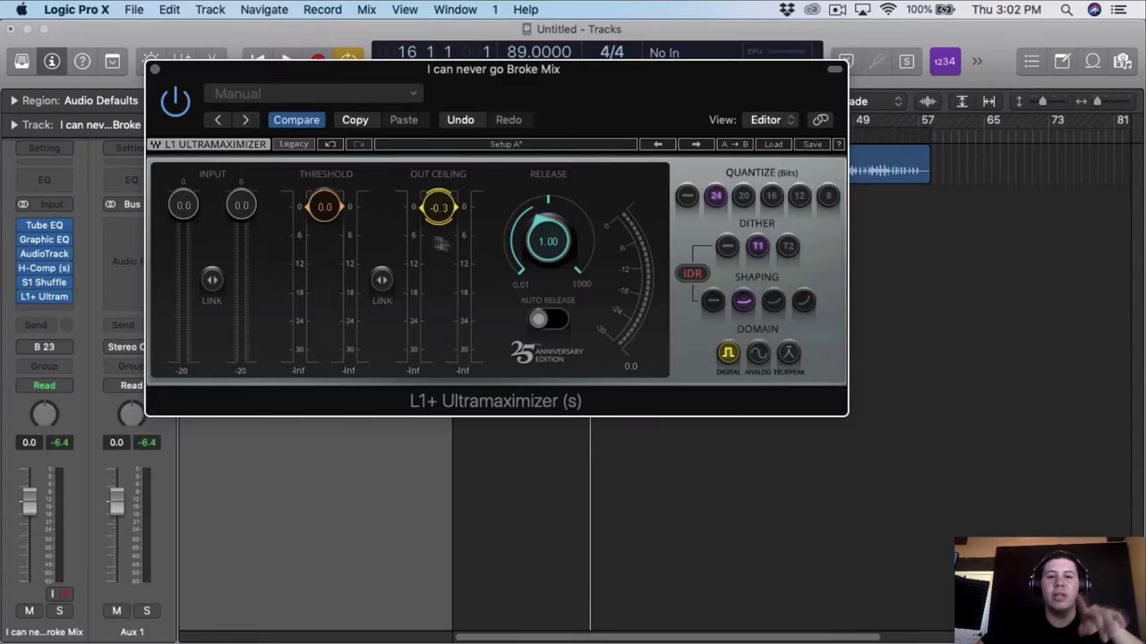
{"action": "key", "text": "space"}
{"action": "scroll", "coordinate": [318, 273], "scroll_direction": "down", "scroll_amount": 20}
{"action": "scroll", "coordinate": [324, 275], "scroll_direction": "down", "scroll_amount": 6}
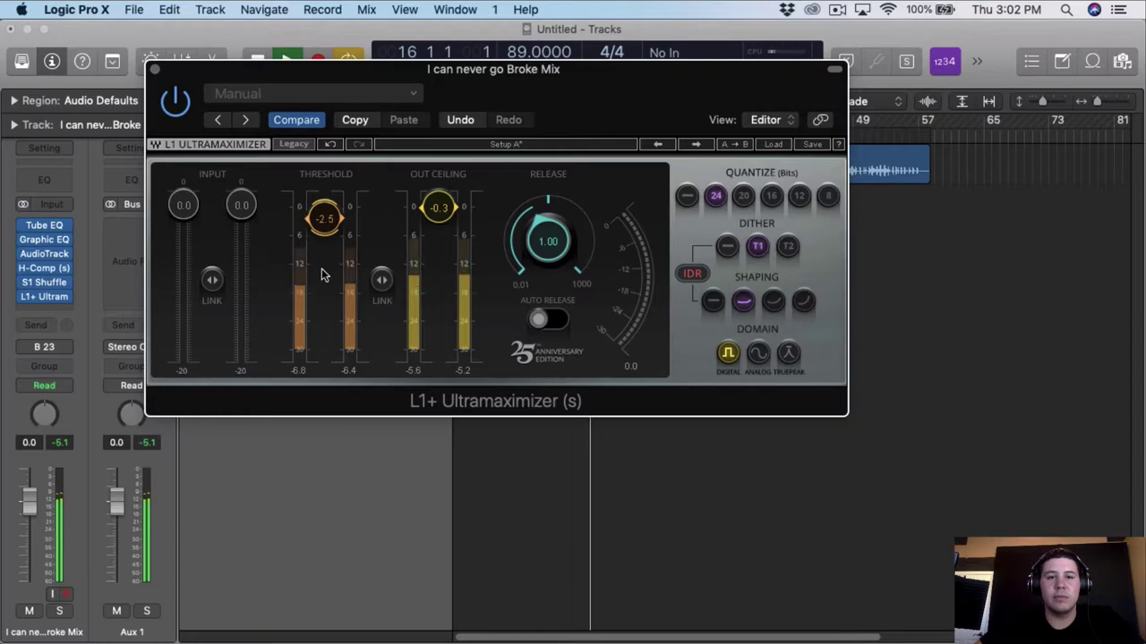
{"action": "scroll", "coordinate": [324, 275], "scroll_direction": "up", "scroll_amount": 1}
{"action": "scroll", "coordinate": [324, 274], "scroll_direction": "up", "scroll_amount": 3}
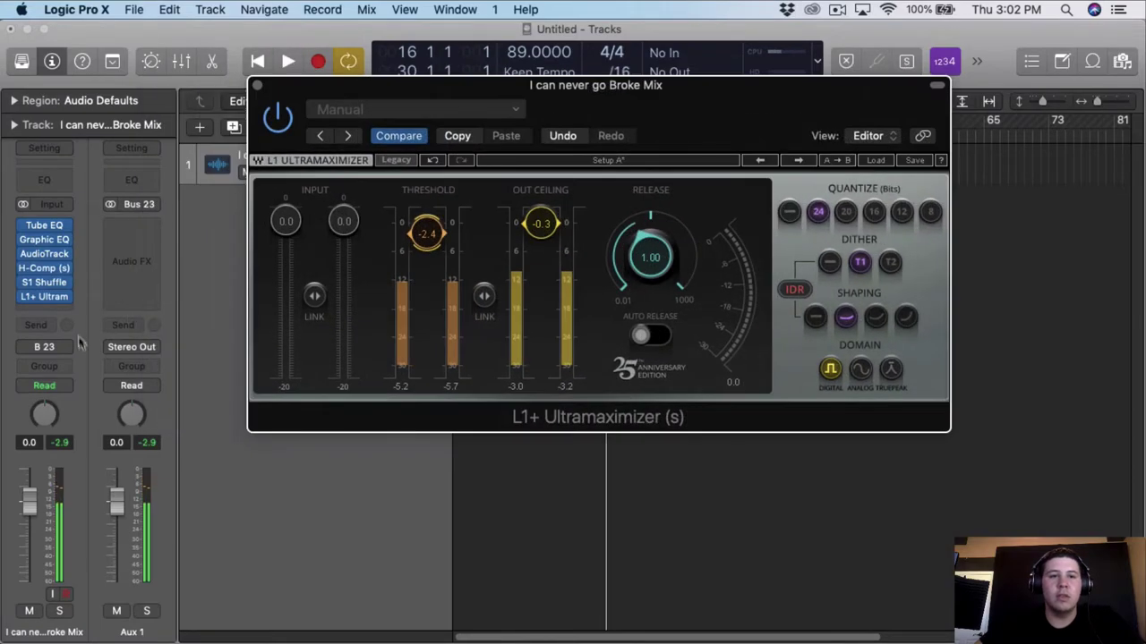
{"action": "left_click", "coordinate": [153, 226]}
{"action": "key", "text": "Escape"}
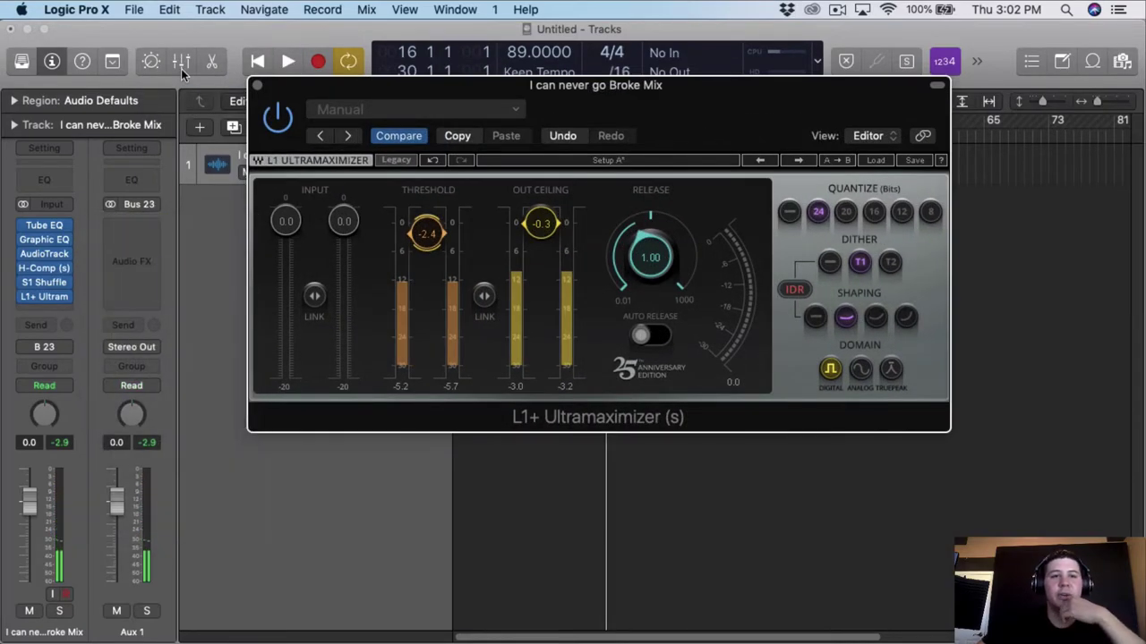
Show the mixer and insert the Loudness Meter plug-in on the Stereo Out channel
{"action": "key", "text": "x"}
{"action": "left_click_drag", "start_coordinate": [595, 86], "coordinate": [520, 30]}
{"action": "scroll", "coordinate": [443, 479], "scroll_direction": "up", "scroll_amount": 5}
{"action": "scroll", "coordinate": [443, 479], "scroll_direction": "down", "scroll_amount": 3}
{"action": "scroll", "coordinate": [411, 457], "scroll_direction": "up", "scroll_amount": 6}
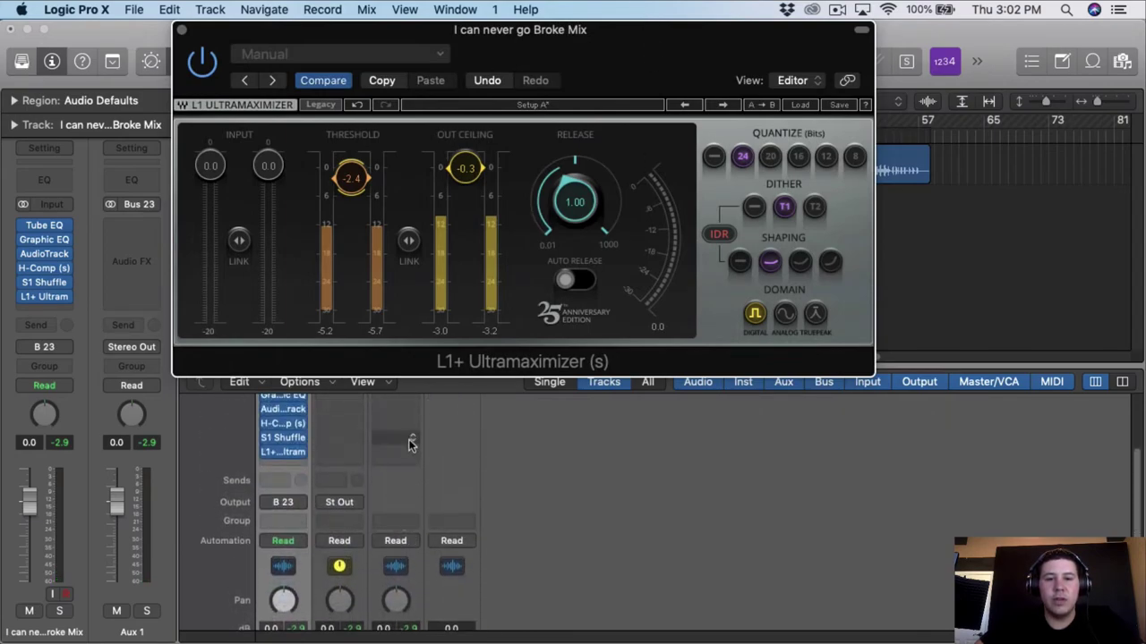
{"action": "left_click", "coordinate": [406, 447]}
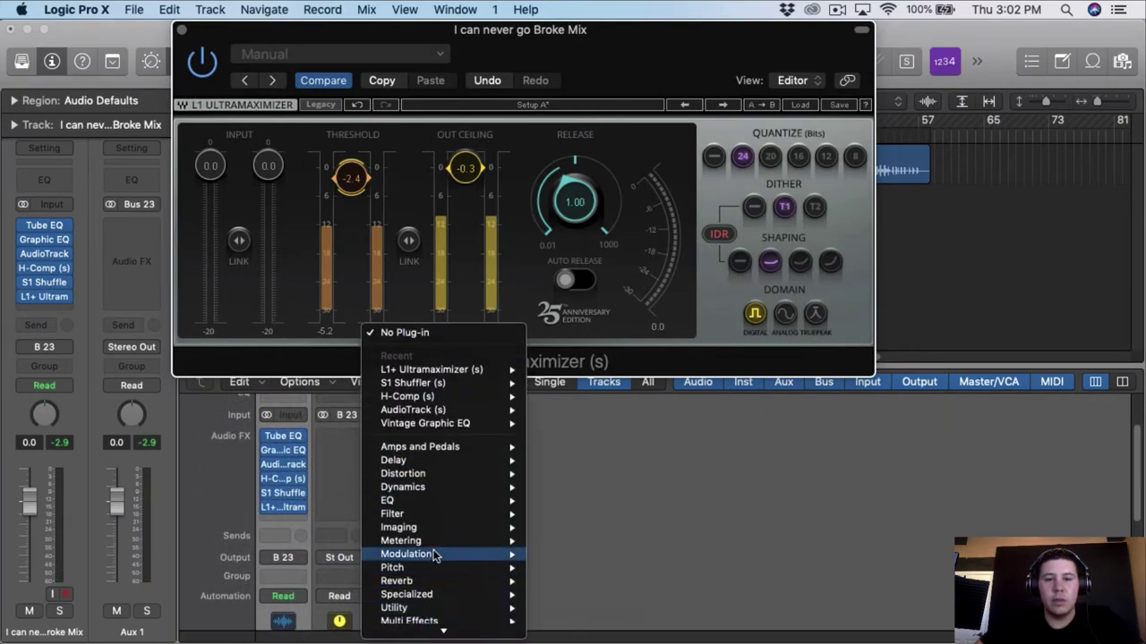
{"action": "mouse_move", "coordinate": [421, 540]}
{"action": "mouse_move", "coordinate": [640, 581]}
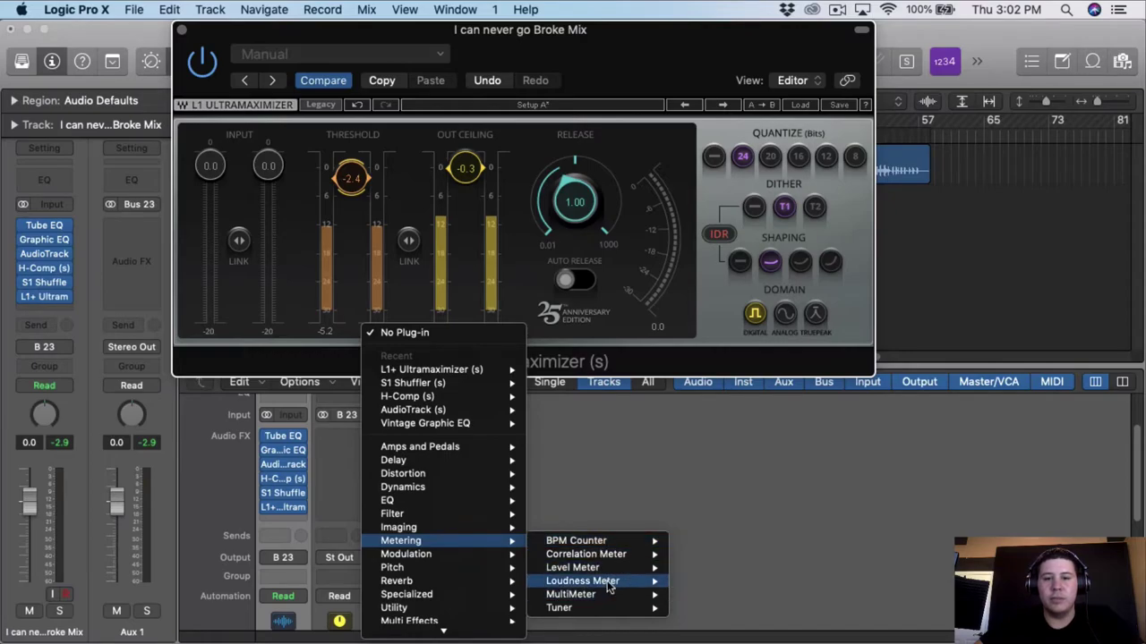
{"action": "left_click", "coordinate": [727, 581]}
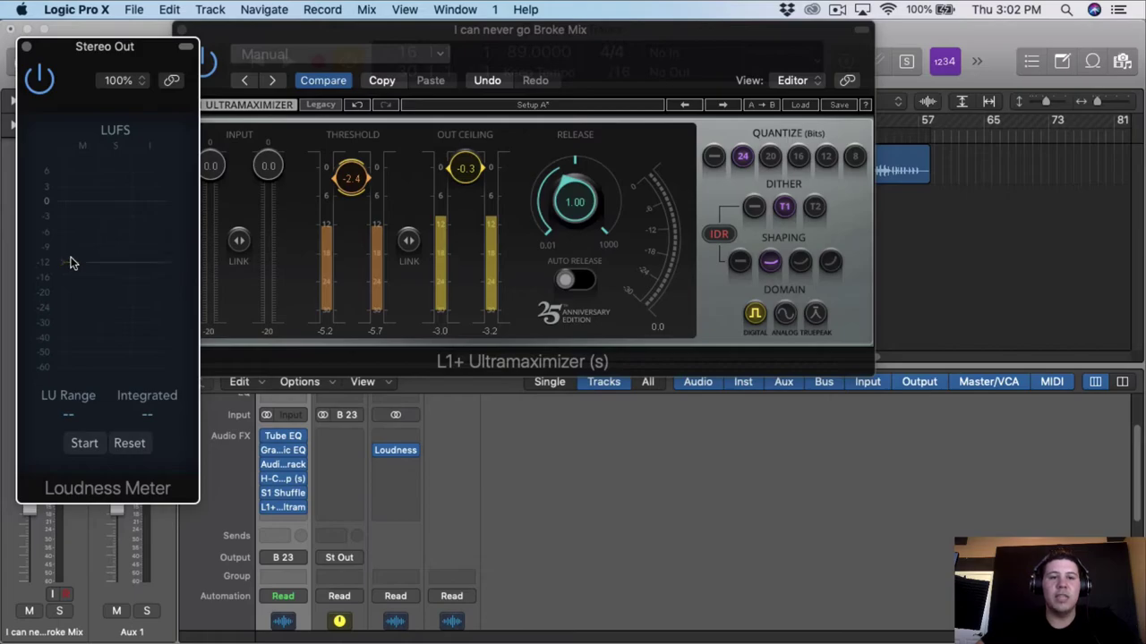
Insert the stereo MultiMeter plug-in above Loudness Meter on the Stereo Out channel and set its peak level marker to -2
{"action": "left_click", "coordinate": [395, 464]}
{"action": "mouse_move", "coordinate": [420, 614]}
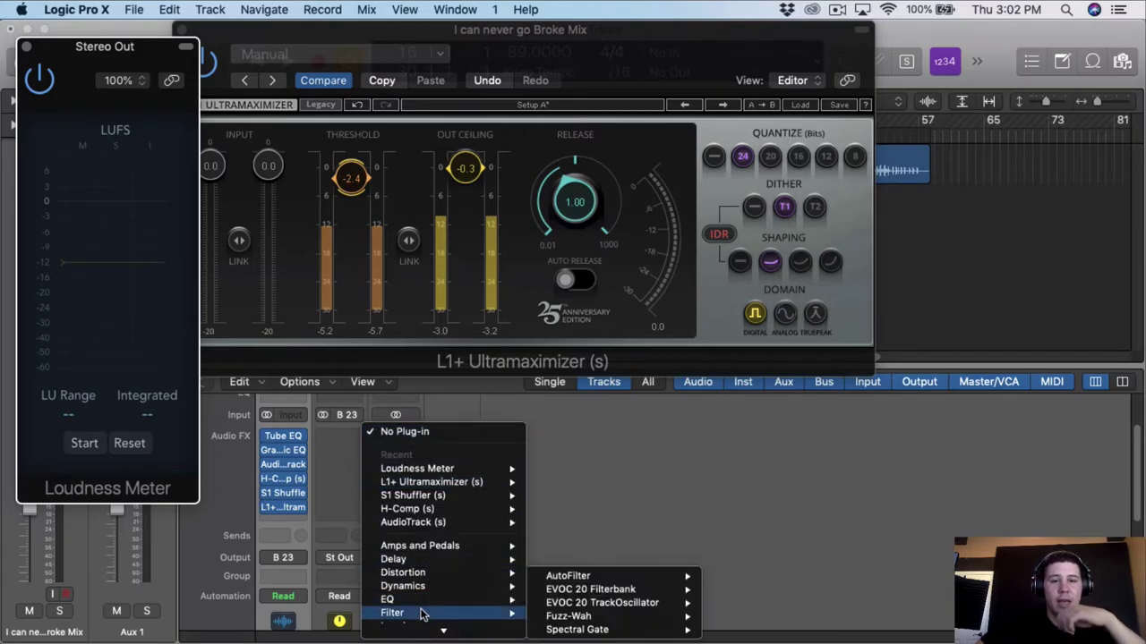
{"action": "scroll", "coordinate": [461, 599], "scroll_direction": "down", "scroll_amount": 3}
{"action": "mouse_move", "coordinate": [474, 532]}
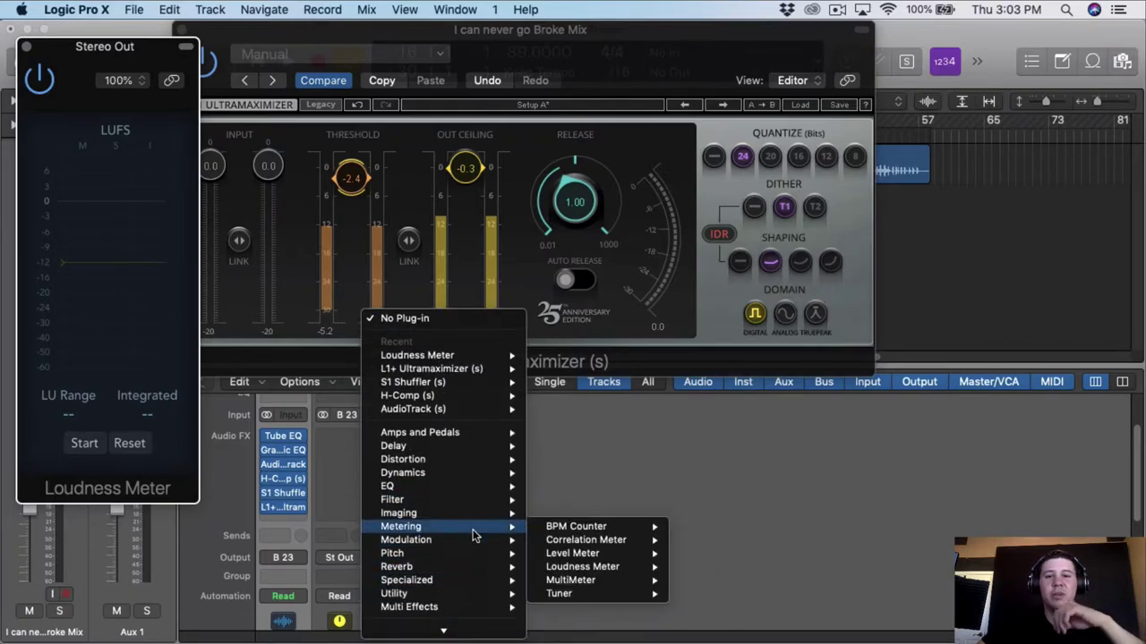
{"action": "mouse_move", "coordinate": [591, 556]}
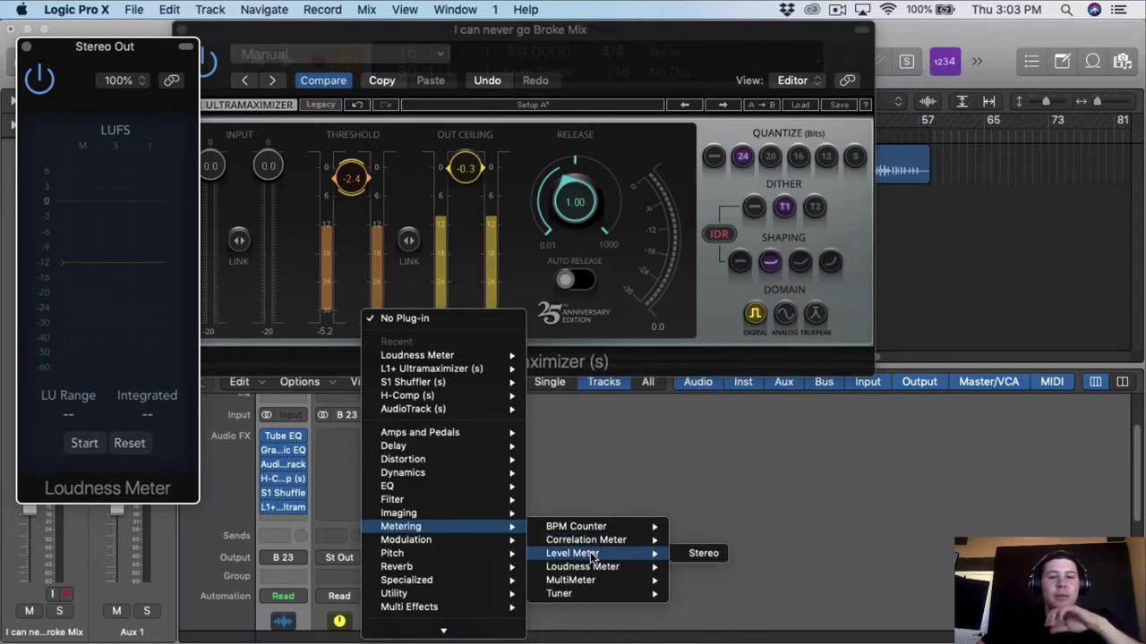
{"action": "mouse_move", "coordinate": [598, 580]}
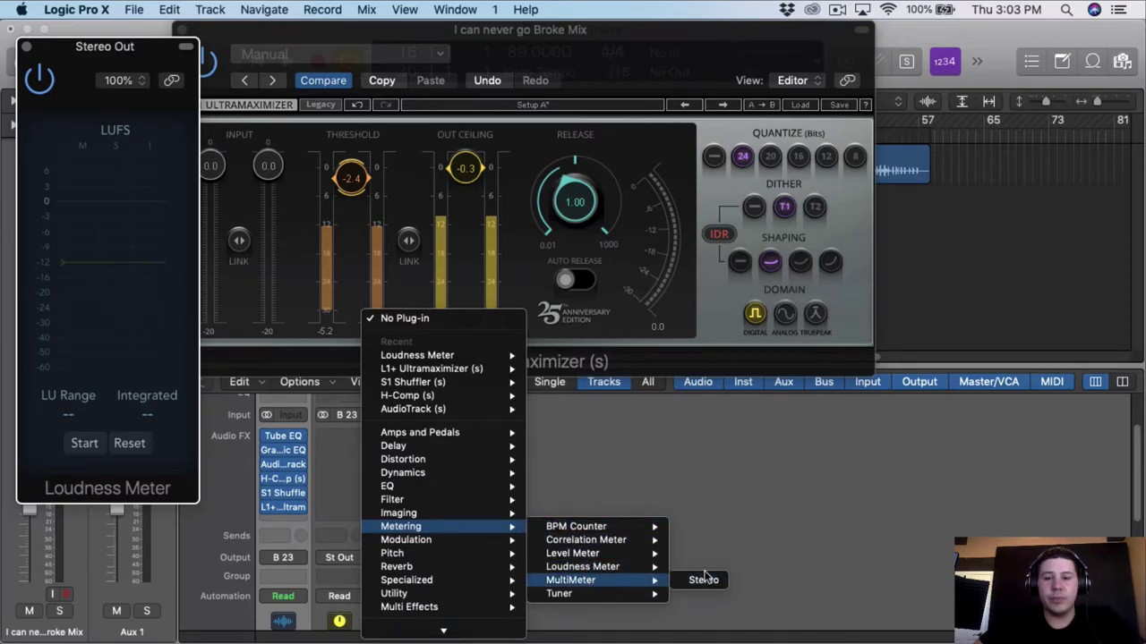
{"action": "left_click", "coordinate": [704, 580]}
{"action": "left_click_drag", "start_coordinate": [581, 307], "coordinate": [777, 256]}
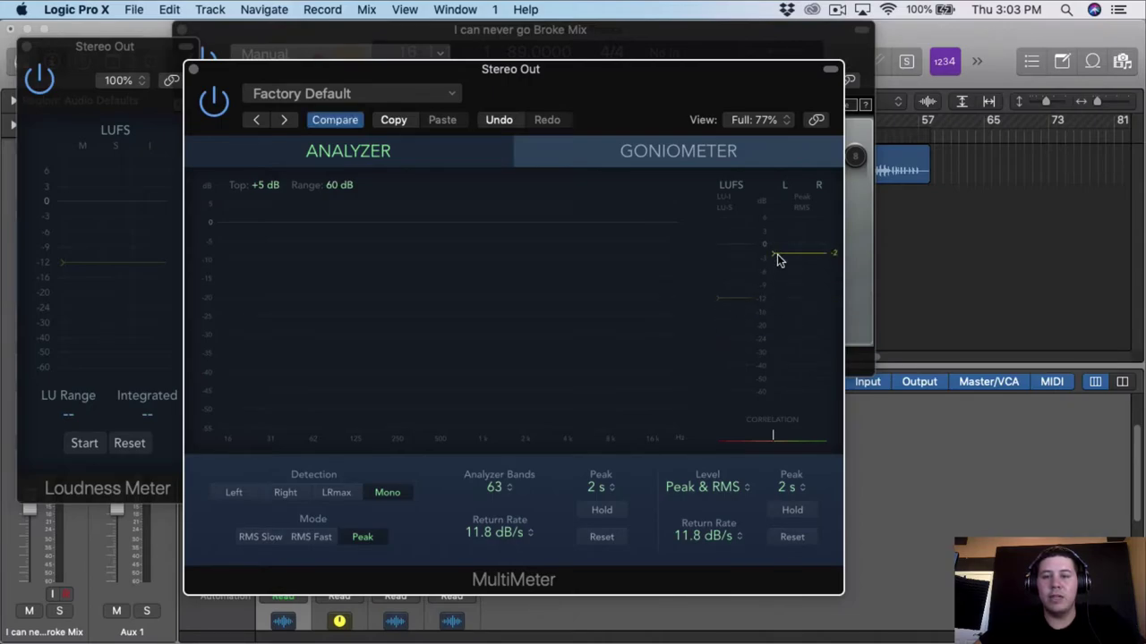
Play the mix to check its levels on MultiMeter and Loudness Meter, and close both meter windows
{"action": "key", "text": "space"}
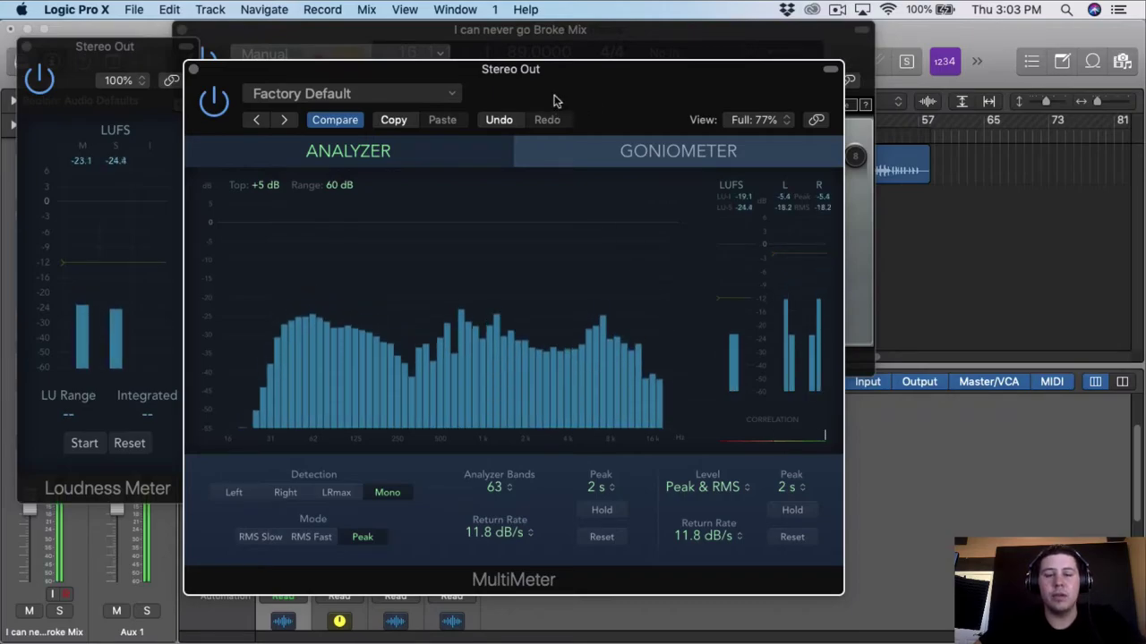
{"action": "left_click_drag", "start_coordinate": [553, 104], "coordinate": [691, 114]}
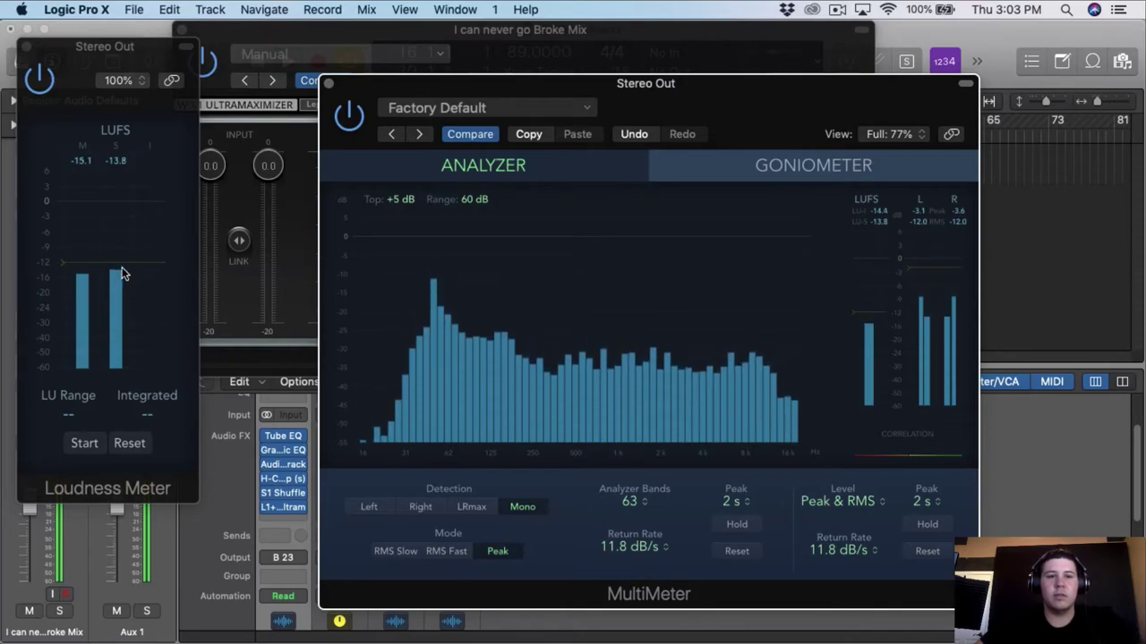
{"action": "left_click", "coordinate": [26, 45]}
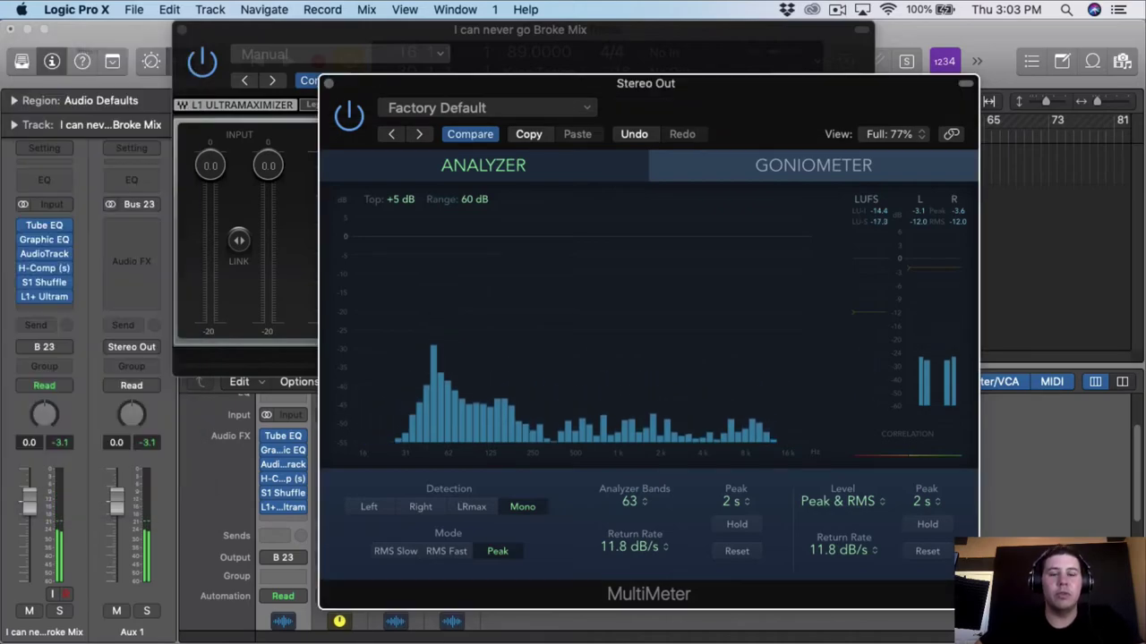
{"action": "left_click", "coordinate": [328, 83]}
Set the L1+ Ultramaximizer's threshold to -2.0 and close its window
{"action": "scroll", "coordinate": [356, 201], "scroll_direction": "up", "scroll_amount": 2}
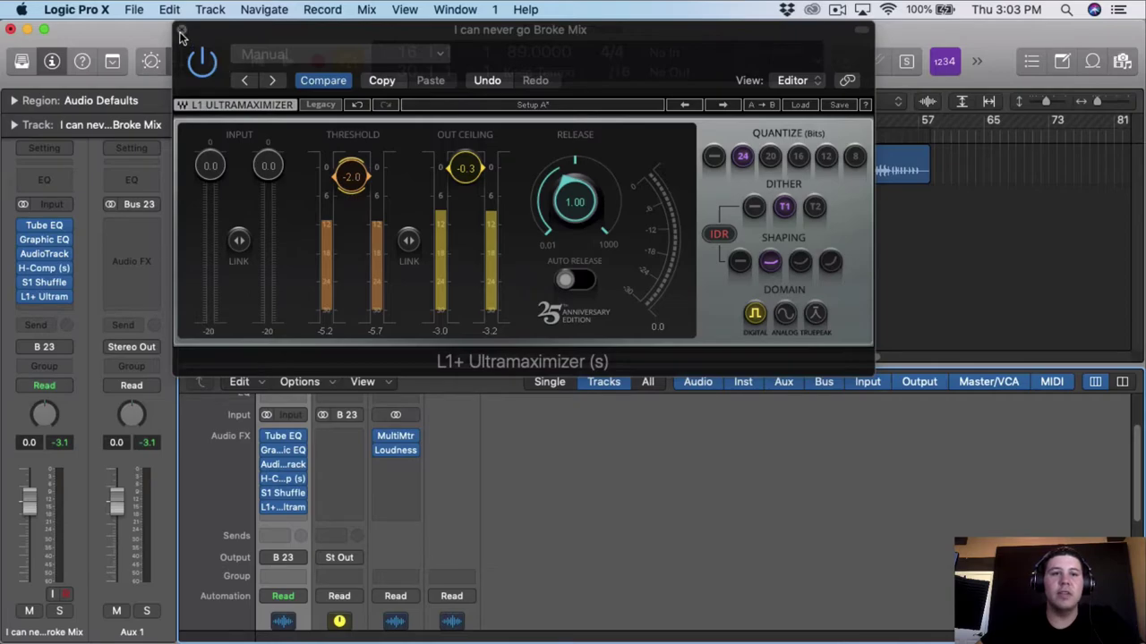
{"action": "left_click", "coordinate": [181, 32]}
Insert the iZotope Ozone 8 Elements plug-in on the mix track below L1+ Ultramaximizer
{"action": "left_click", "coordinate": [67, 312]}
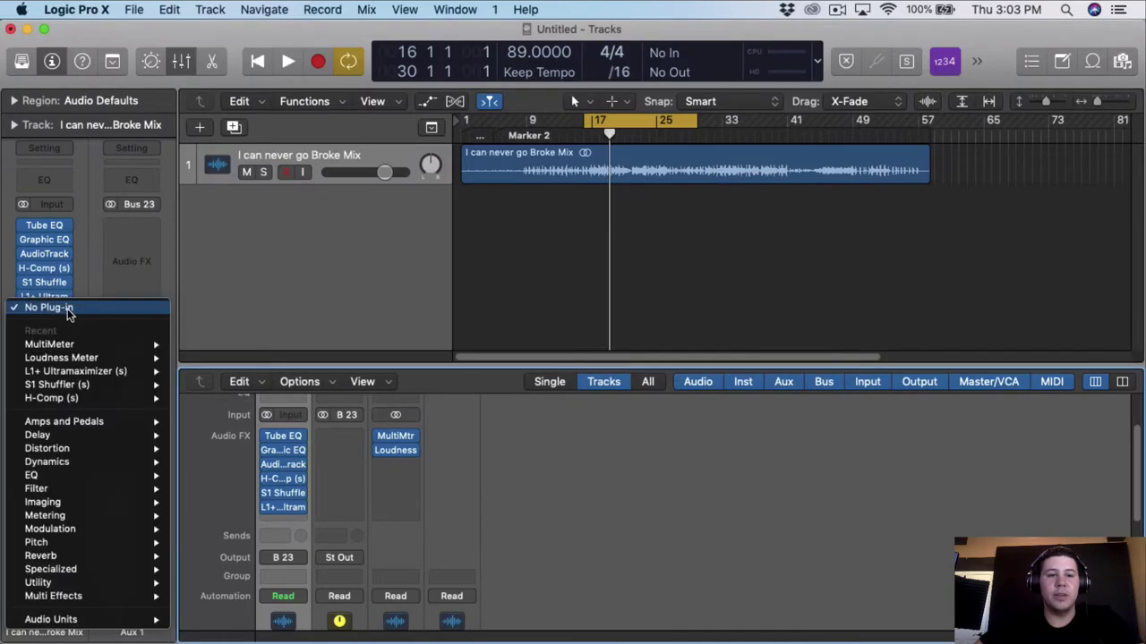
{"action": "mouse_move", "coordinate": [76, 619]}
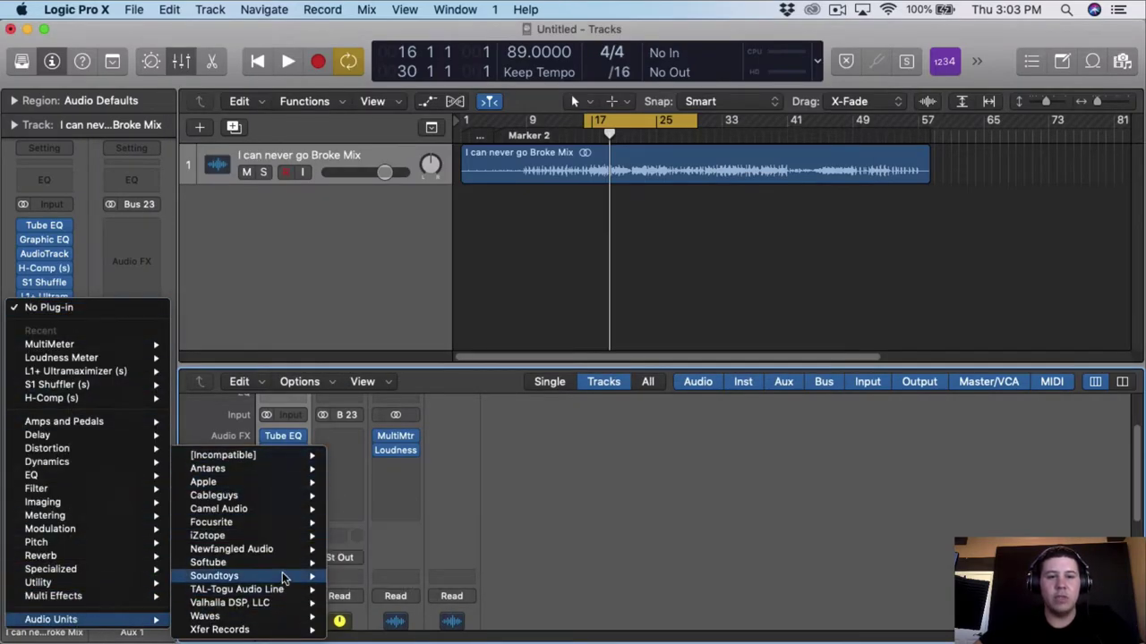
{"action": "mouse_move", "coordinate": [274, 588]}
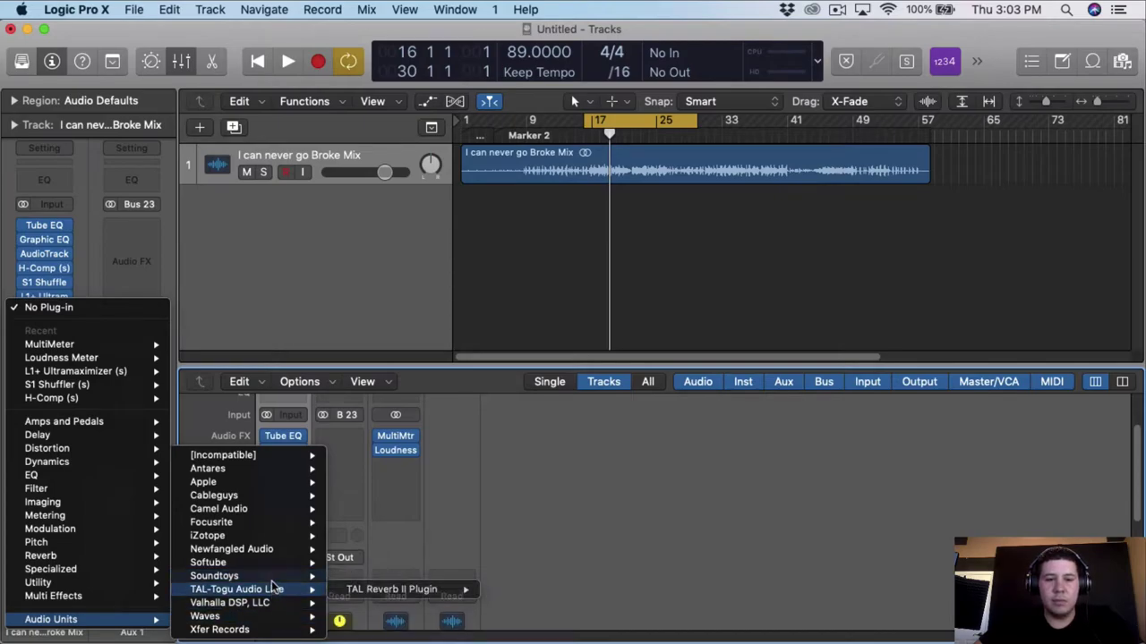
{"action": "mouse_move", "coordinate": [273, 537]}
{"action": "mouse_move", "coordinate": [363, 552]}
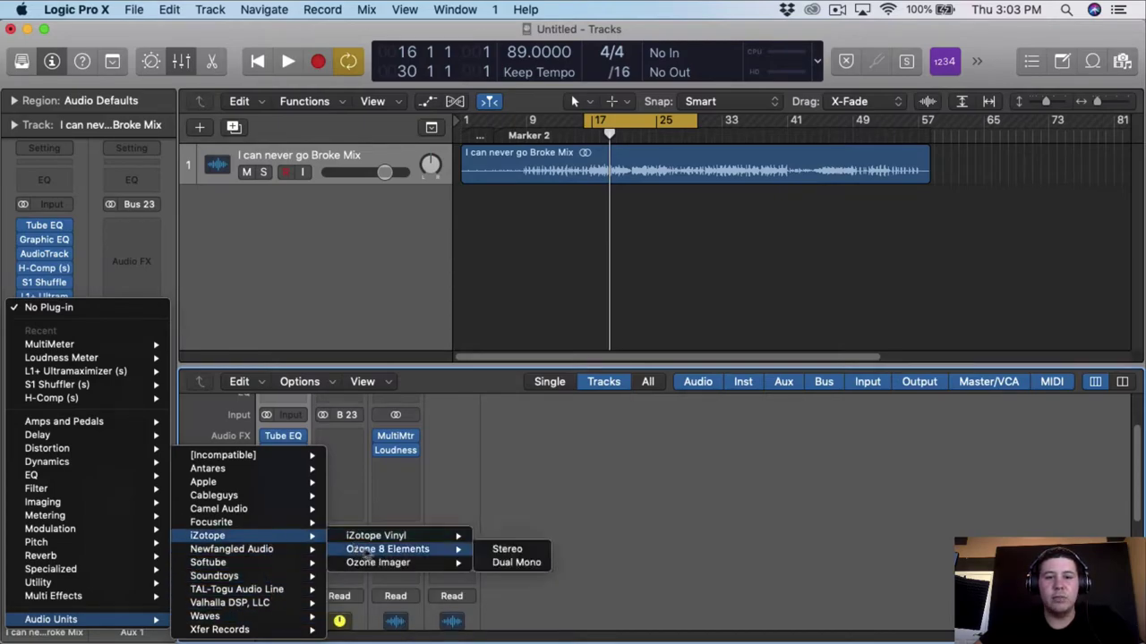
{"action": "key", "text": "Escape"}
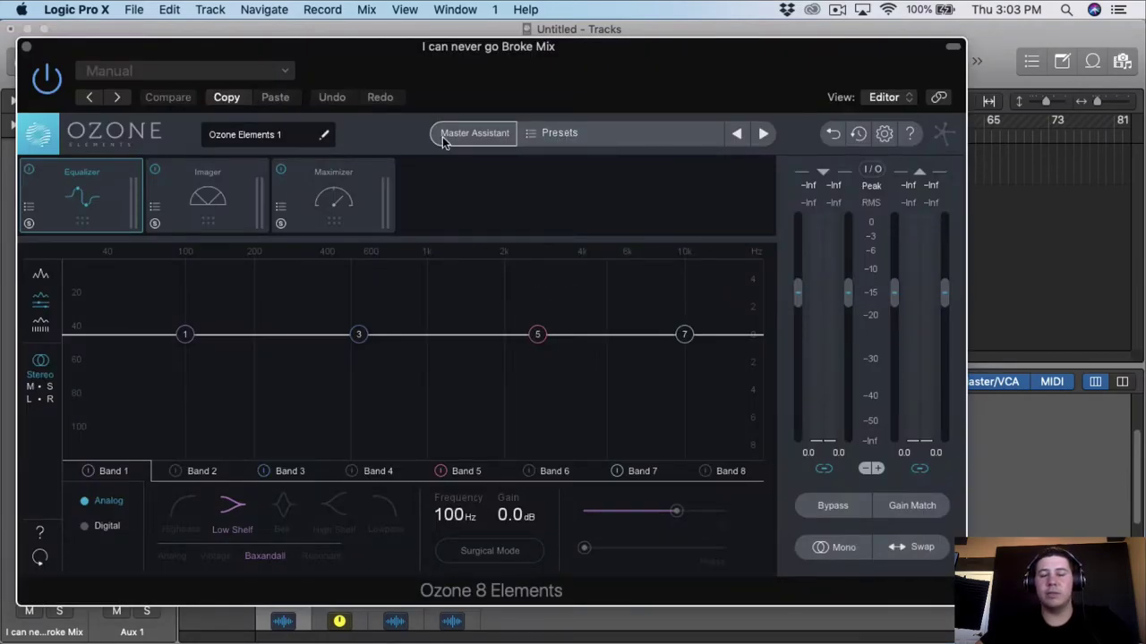
Run Ozone's Master Assistant with the Streaming target on the playing mix and accept its suggestion
{"action": "left_click", "coordinate": [474, 133]}
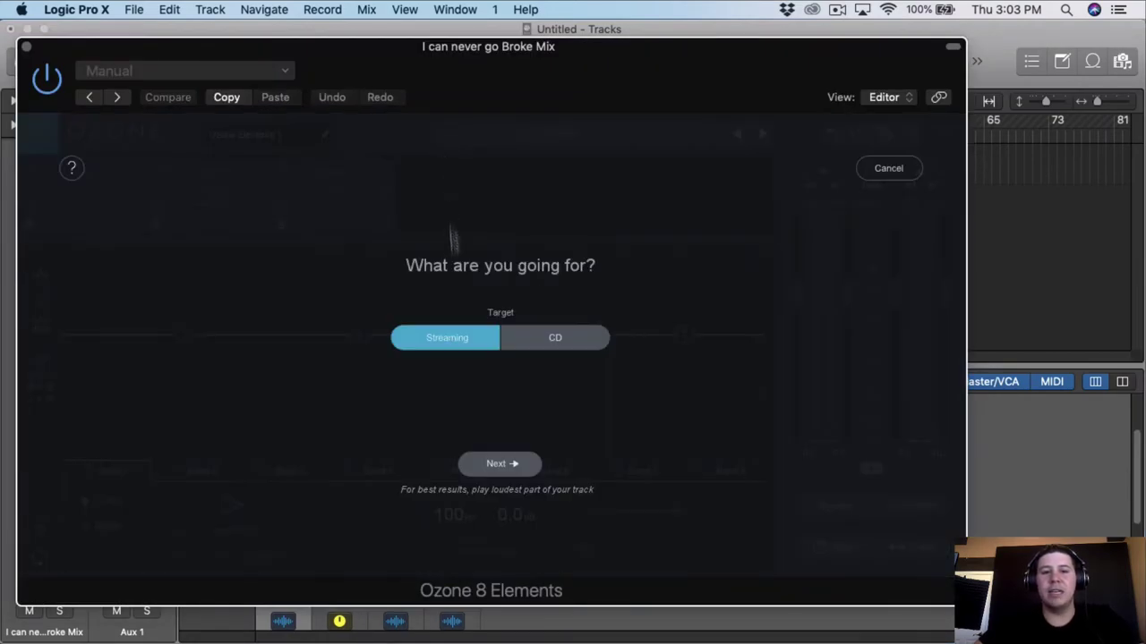
{"action": "left_click", "coordinate": [529, 476]}
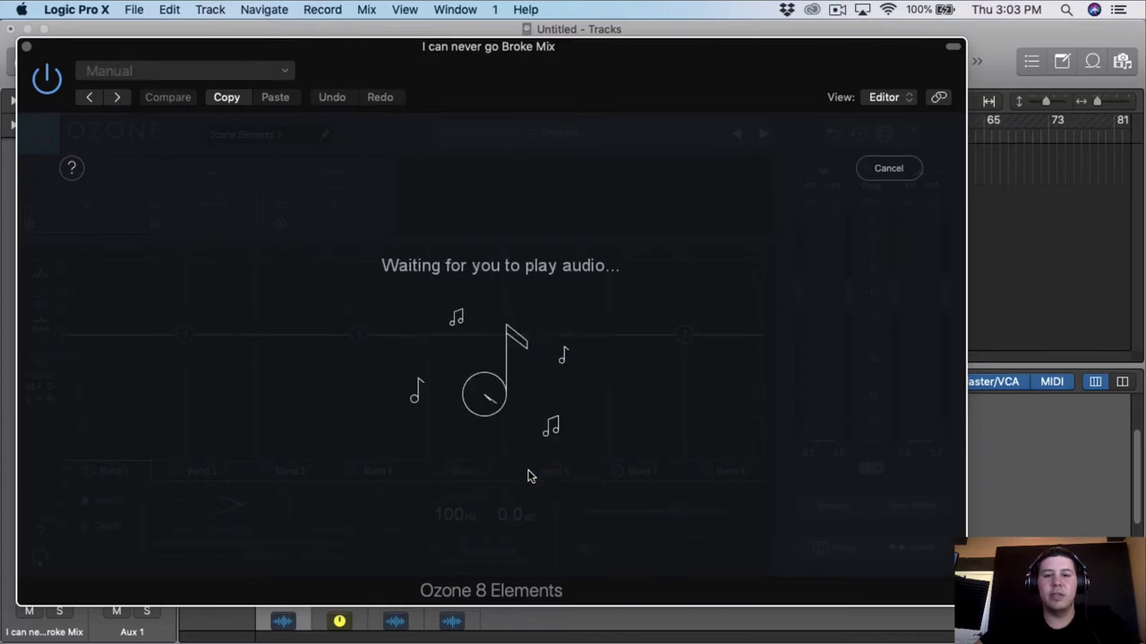
{"action": "key", "text": "space"}
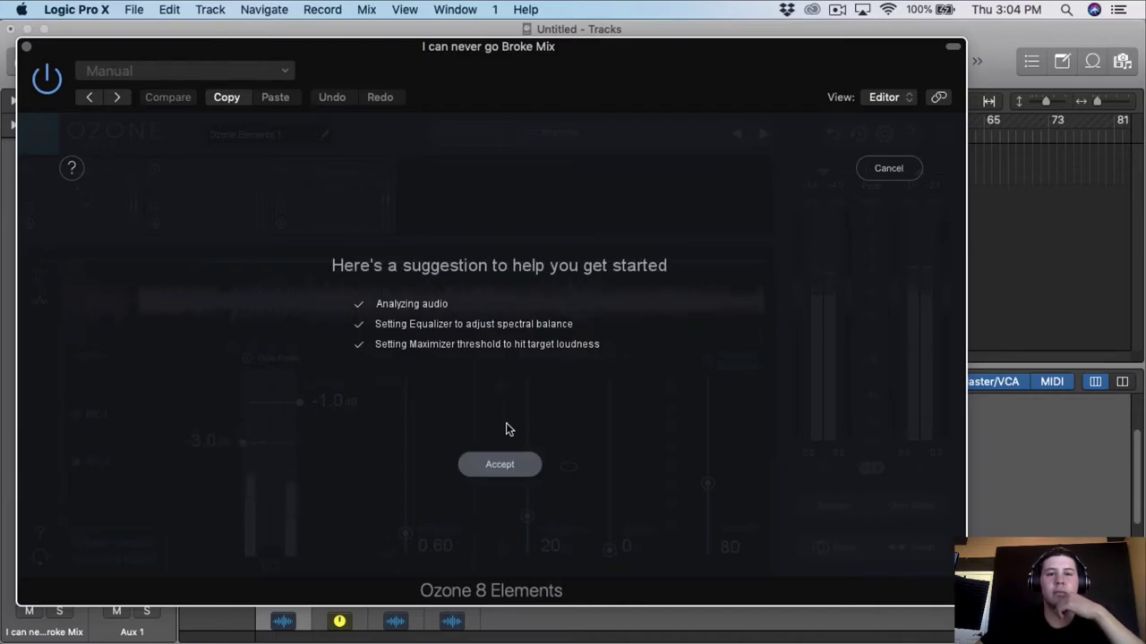
{"action": "left_click", "coordinate": [501, 464]}
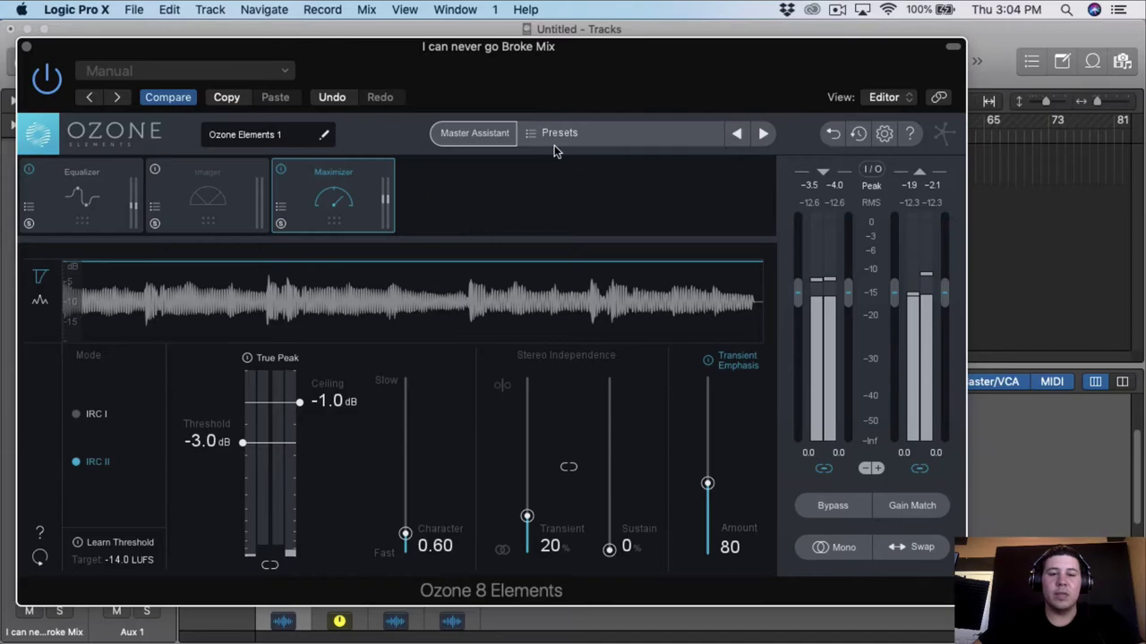
Review Ozone's Equalizer curve and open the Imager module
{"action": "left_click", "coordinate": [119, 200]}
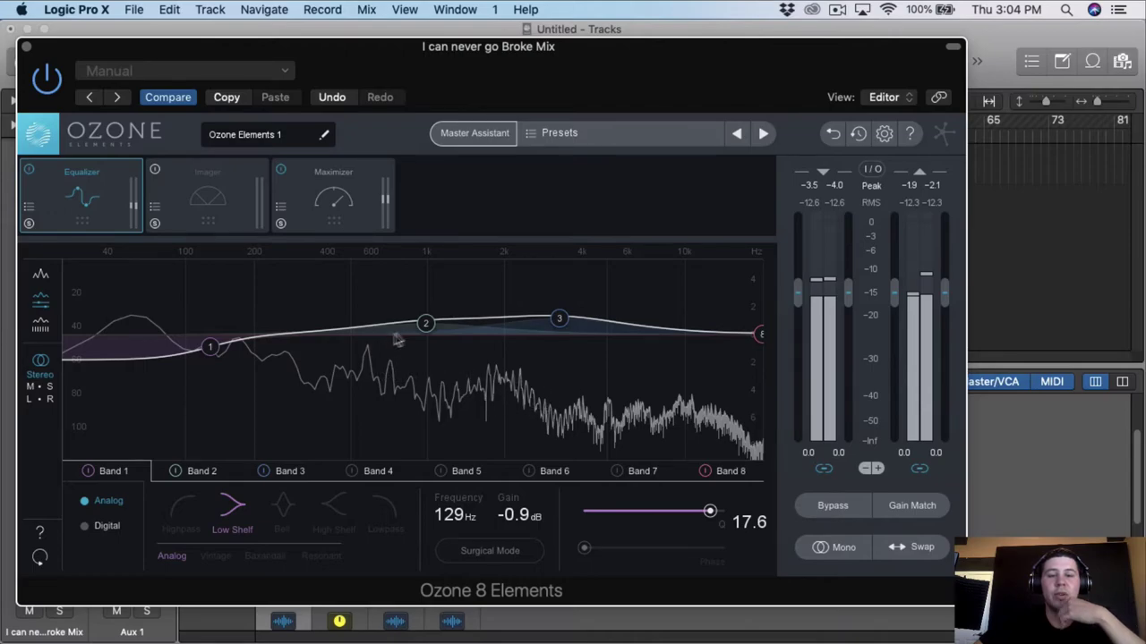
{"action": "left_click", "coordinate": [215, 195]}
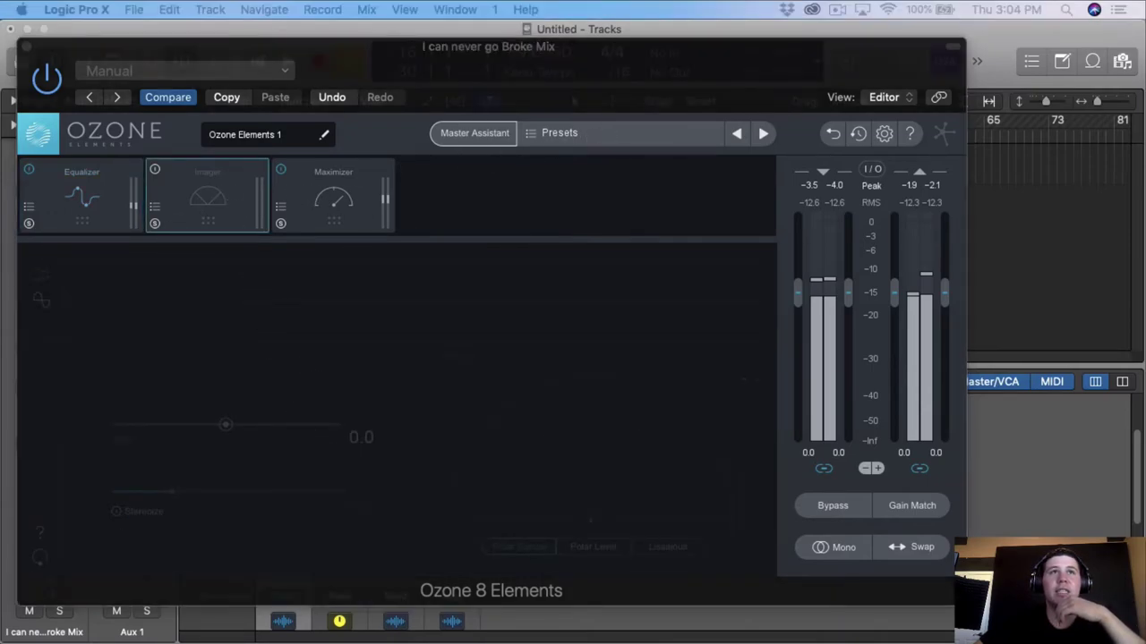
Load the Adaptive Dynamics preset from Ozone's All-Purpose Mastering presets and close the Preset Manager
{"action": "left_click", "coordinate": [424, 212]}
{"action": "left_click", "coordinate": [447, 226]}
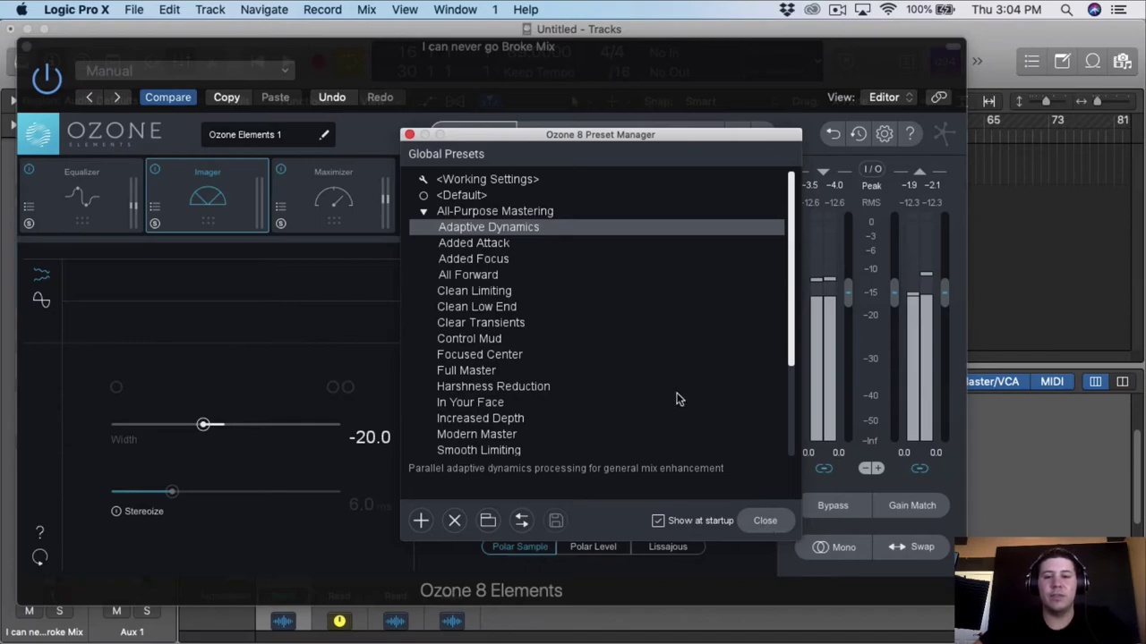
{"action": "left_click", "coordinate": [453, 197]}
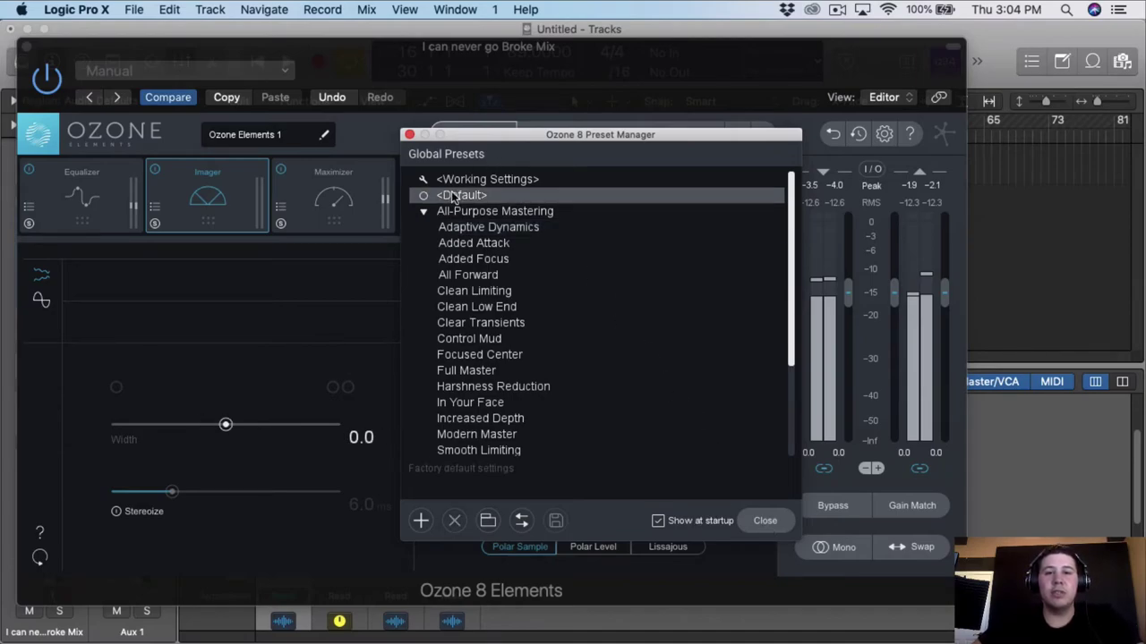
{"action": "left_click", "coordinate": [352, 167]}
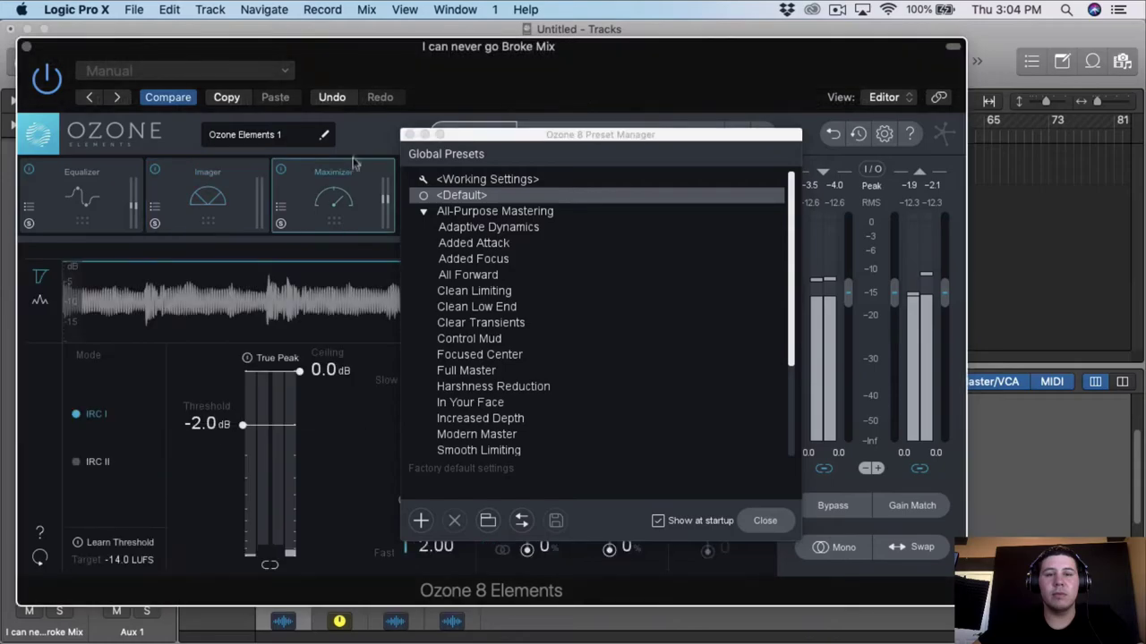
{"action": "left_click", "coordinate": [481, 229]}
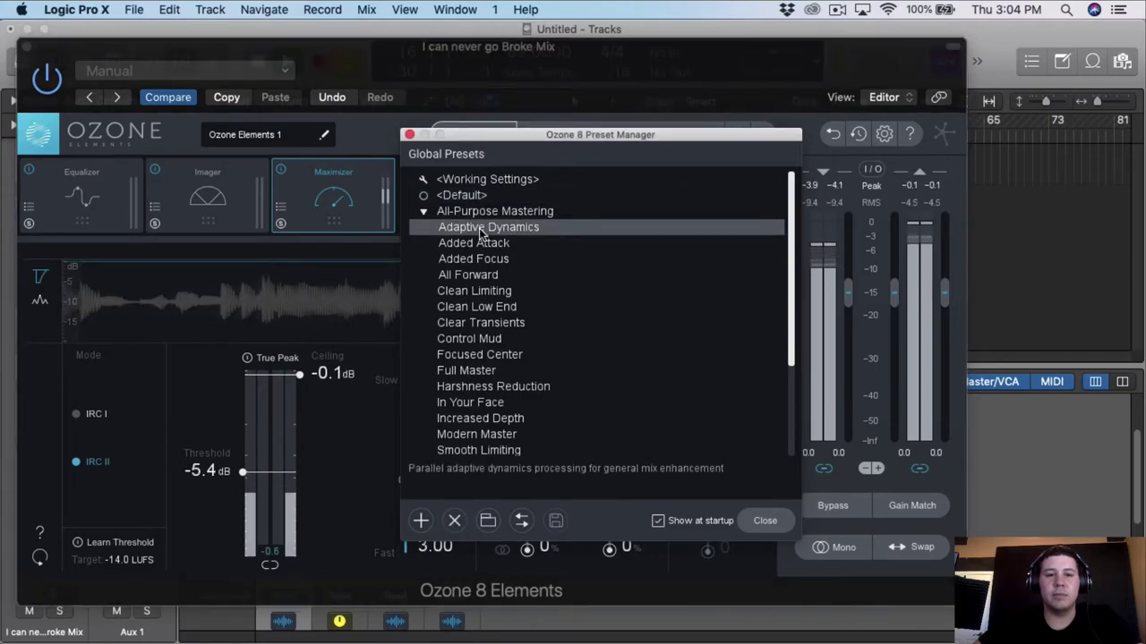
{"action": "left_click", "coordinate": [409, 135]}
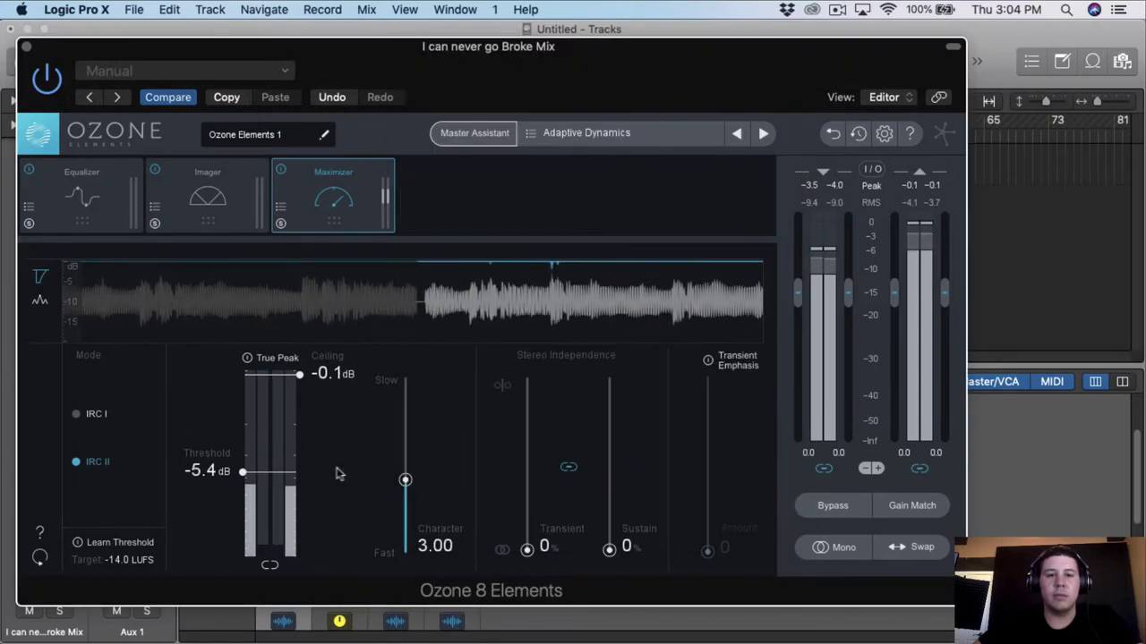
Set the Ozone Maximizer's threshold to -2.7 dB, checking the Equalizer along the way, and close the plug-in window
{"action": "left_click_drag", "start_coordinate": [244, 475], "coordinate": [249, 448]}
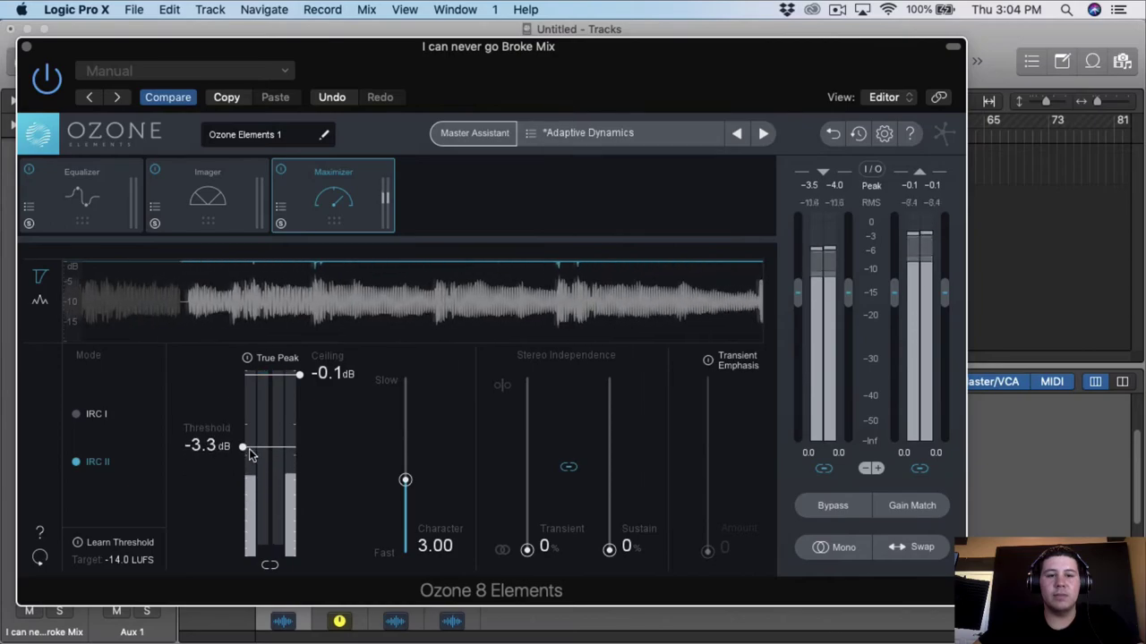
{"action": "left_click", "coordinate": [82, 195]}
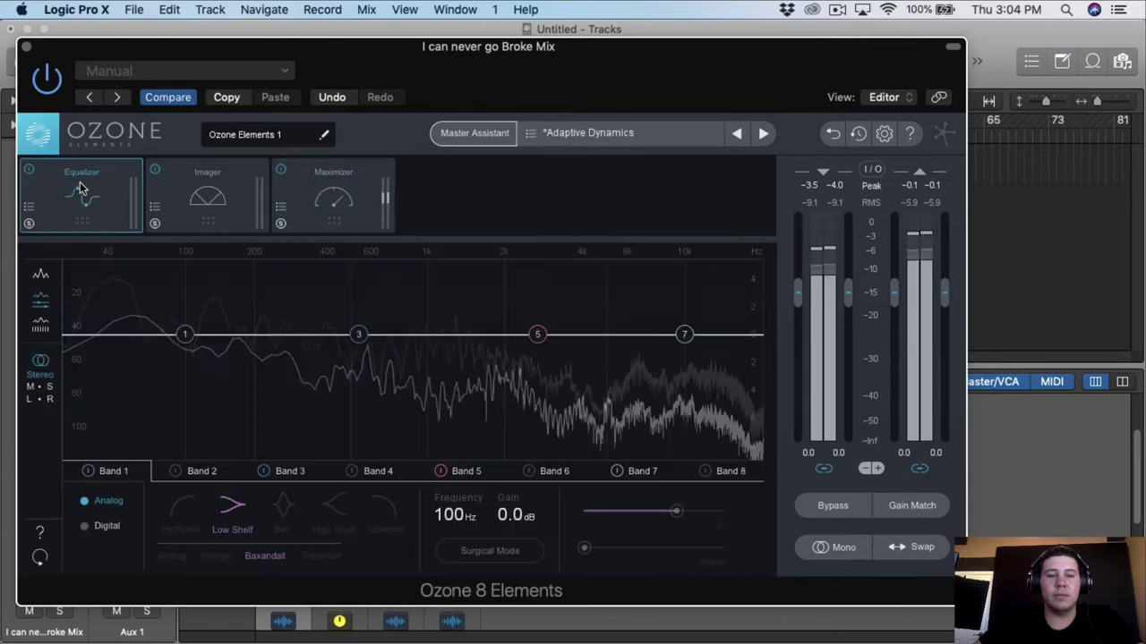
{"action": "left_click", "coordinate": [332, 197]}
{"action": "left_click_drag", "start_coordinate": [244, 448], "coordinate": [248, 439]}
{"action": "left_click_drag", "start_coordinate": [49, 47], "coordinate": [197, 39]}
{"action": "left_click", "coordinate": [173, 39]}
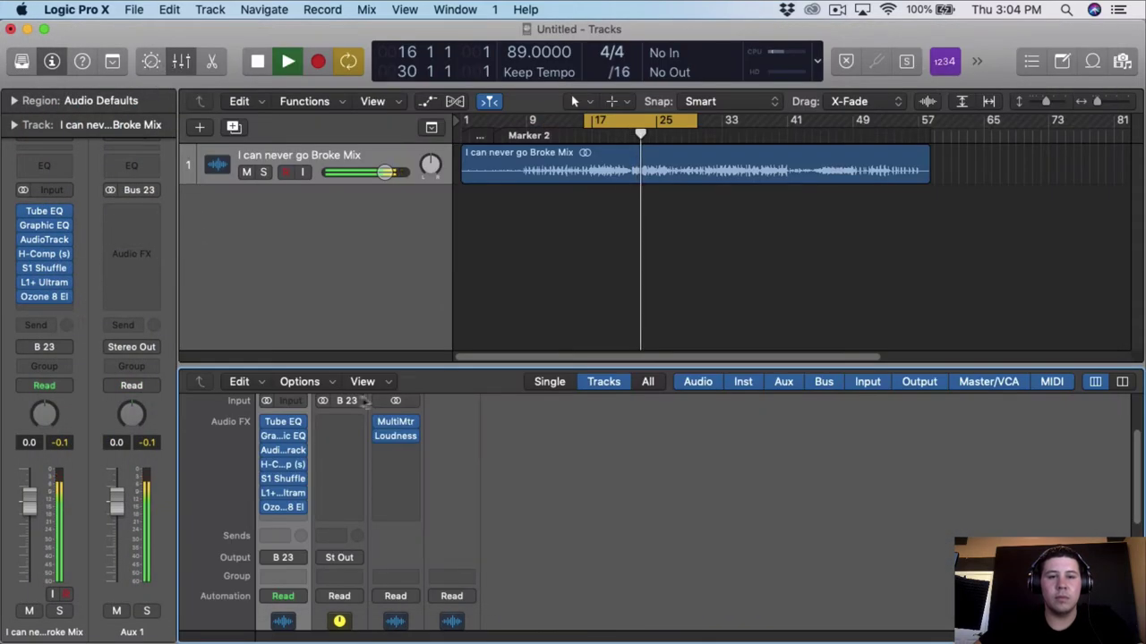
Check the playing mix on the Stereo Out's MultiMeter and Loudness Meter, and stop playback
{"action": "left_click", "coordinate": [396, 421]}
{"action": "left_click_drag", "start_coordinate": [644, 84], "coordinate": [747, 104]}
{"action": "left_click", "coordinate": [390, 439]}
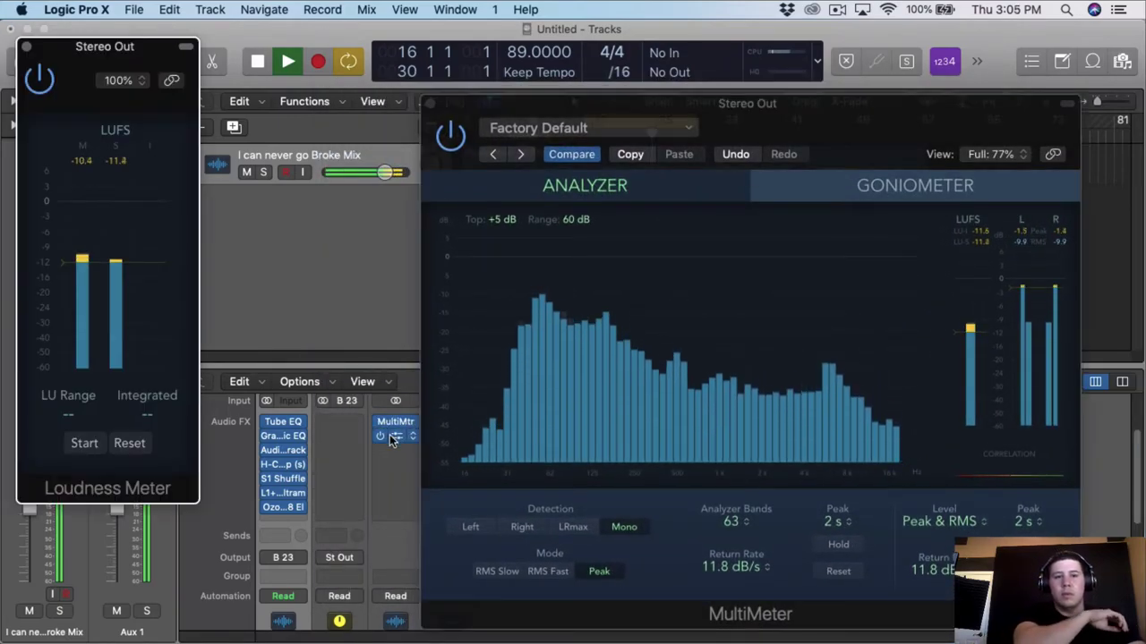
{"action": "key", "text": "space"}
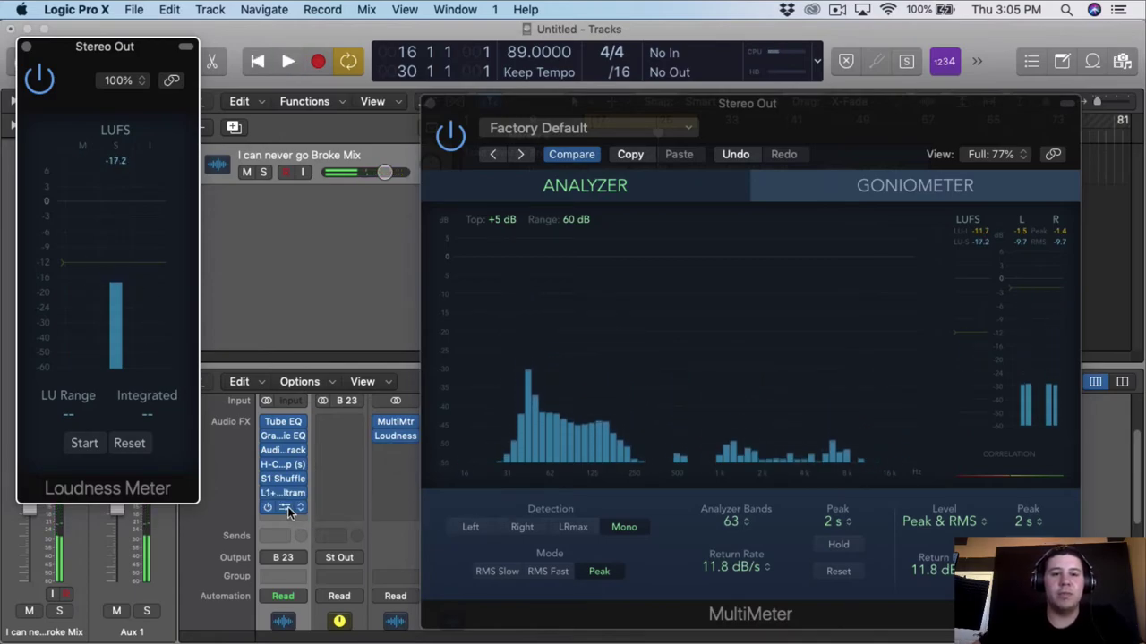
Reopen Ozone on the mix track and set the Maximizer's threshold to -2.1 dB while the mix plays beside the Loudness Meter
{"action": "left_click", "coordinate": [284, 506]}
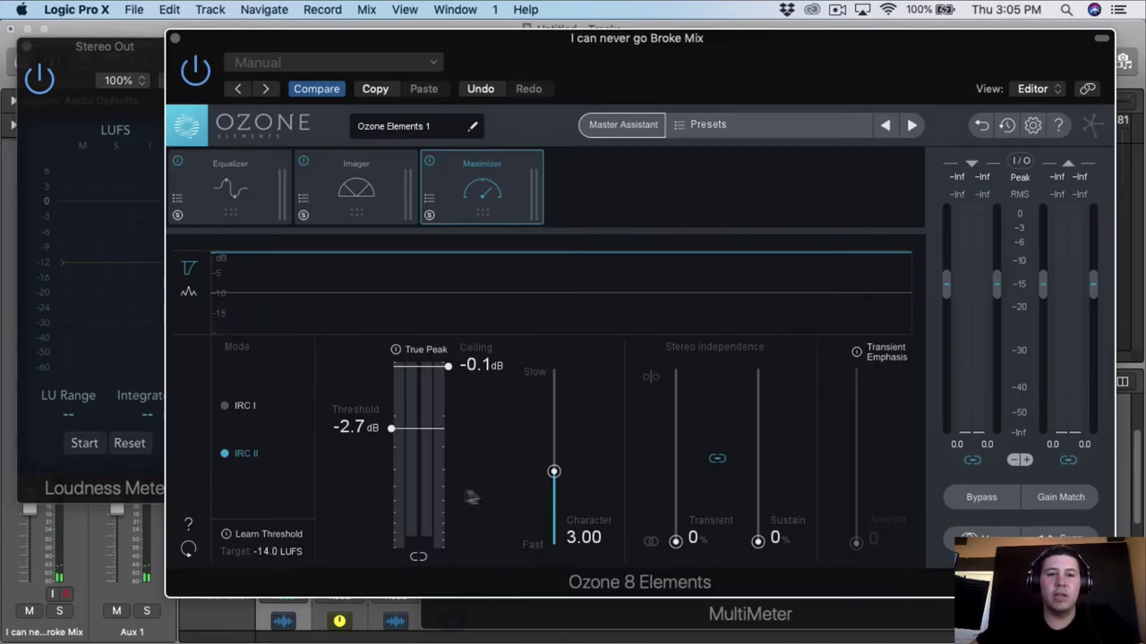
{"action": "scroll", "coordinate": [389, 436], "scroll_direction": "up", "scroll_amount": 4}
{"action": "scroll", "coordinate": [390, 437], "scroll_direction": "down", "scroll_amount": 2}
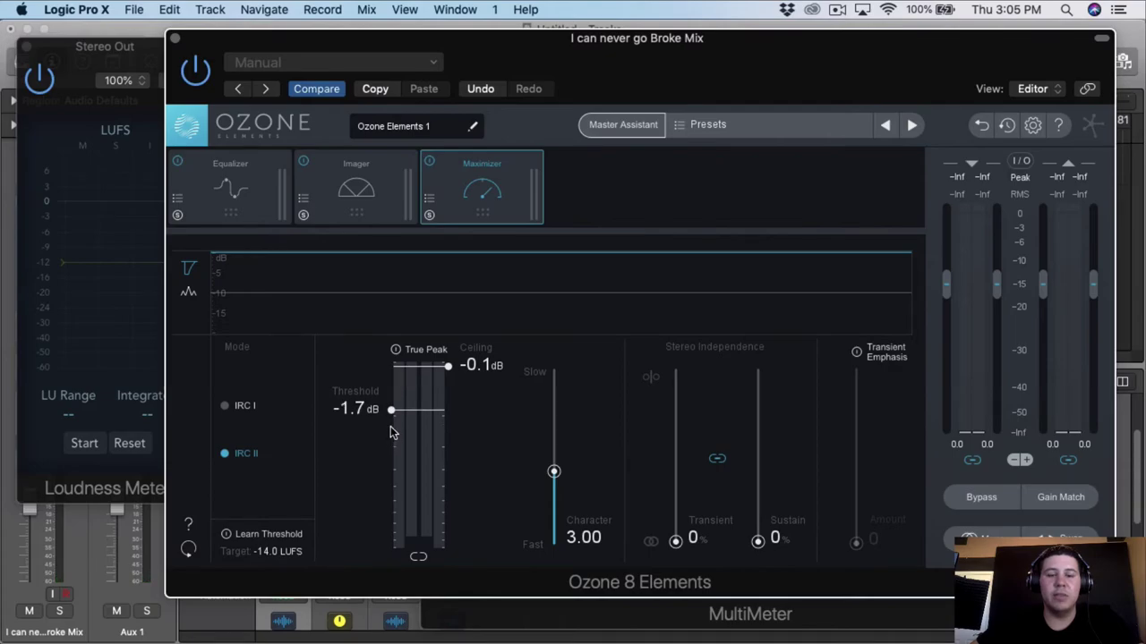
{"action": "key", "text": "space"}
{"action": "left_click_drag", "start_coordinate": [404, 64], "coordinate": [553, 73]}
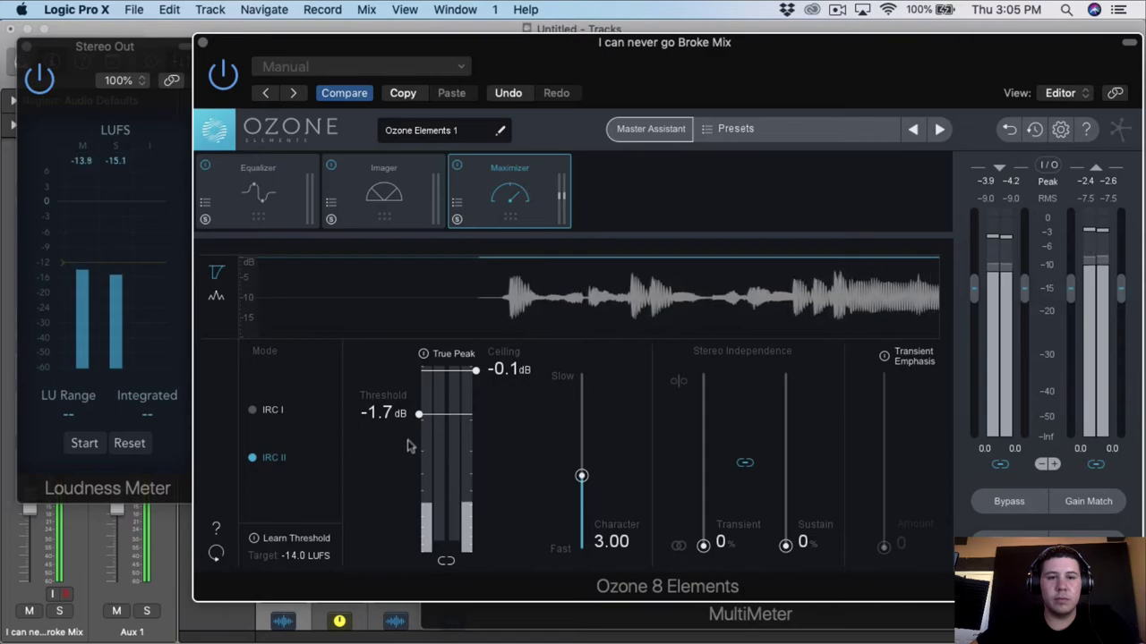
{"action": "left_click_drag", "start_coordinate": [421, 417], "coordinate": [421, 432]}
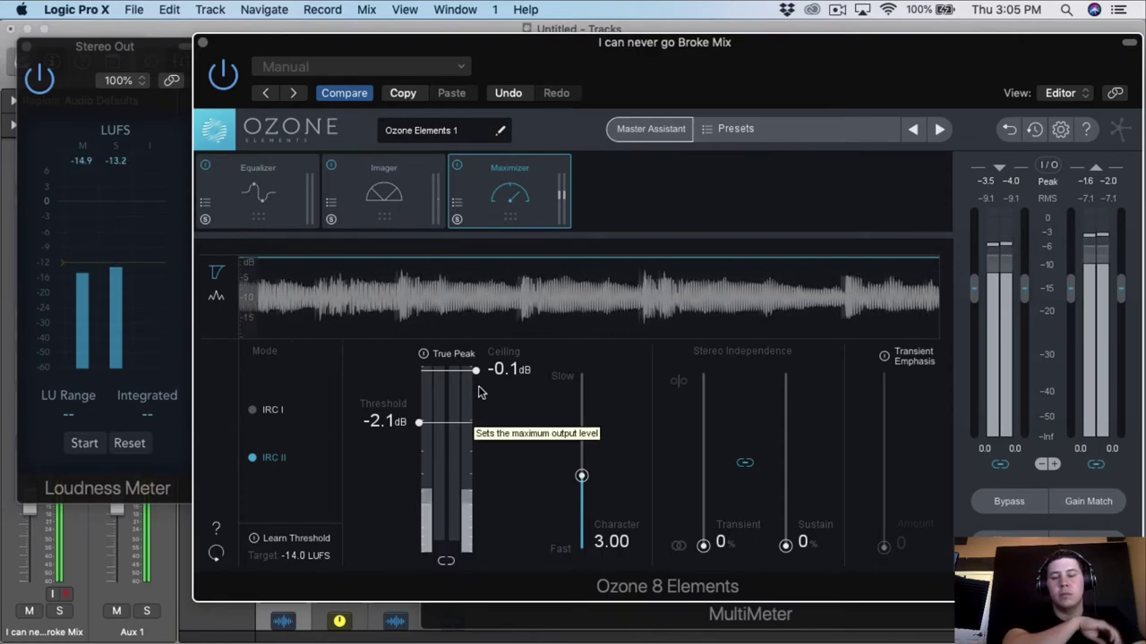
Try narrower stereo widths in Ozone's Imager and settle on a Width of 3.0
{"action": "left_click", "coordinate": [384, 190]}
{"action": "left_click_drag", "start_coordinate": [385, 431], "coordinate": [386, 431]}
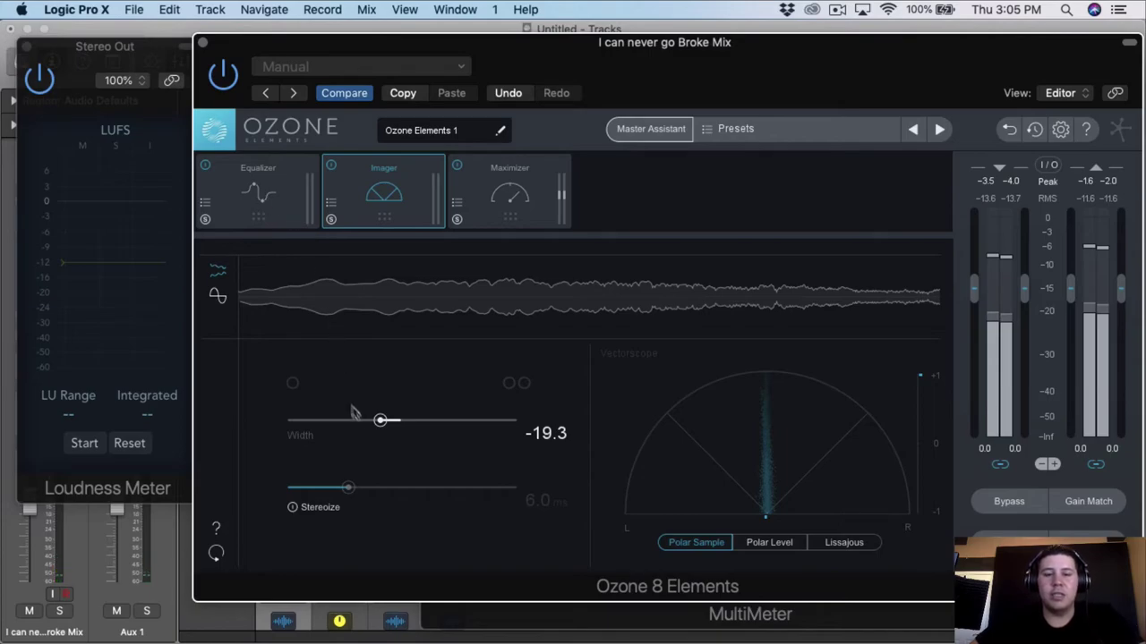
{"action": "left_click_drag", "start_coordinate": [383, 420], "coordinate": [215, 438]}
{"action": "left_click_drag", "start_coordinate": [292, 439], "coordinate": [409, 447]}
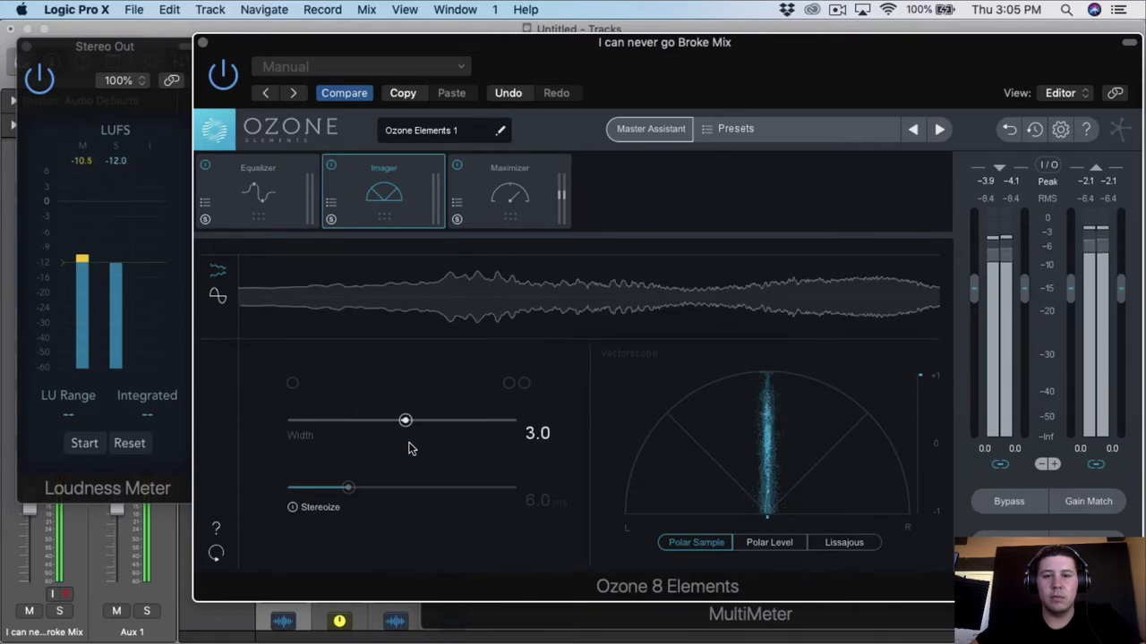
Review Ozone's Equalizer curve and fine-tune the Maximizer's threshold during playback
{"action": "left_click", "coordinate": [280, 211]}
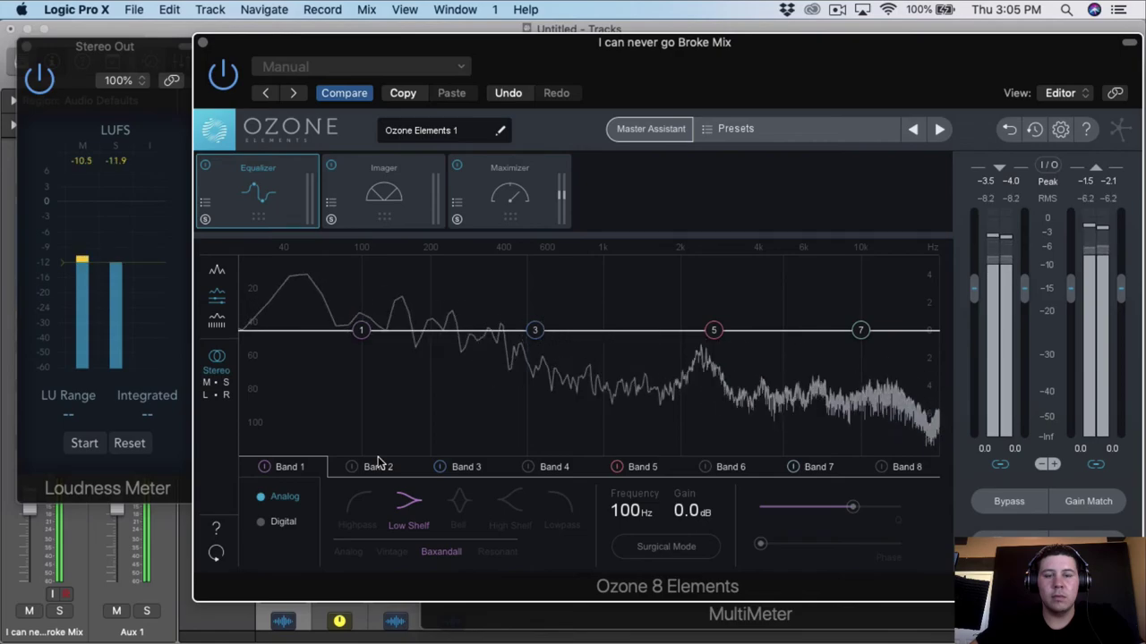
{"action": "left_click", "coordinate": [464, 224]}
{"action": "left_click_drag", "start_coordinate": [417, 426], "coordinate": [417, 425]}
{"action": "left_click", "coordinate": [295, 183]}
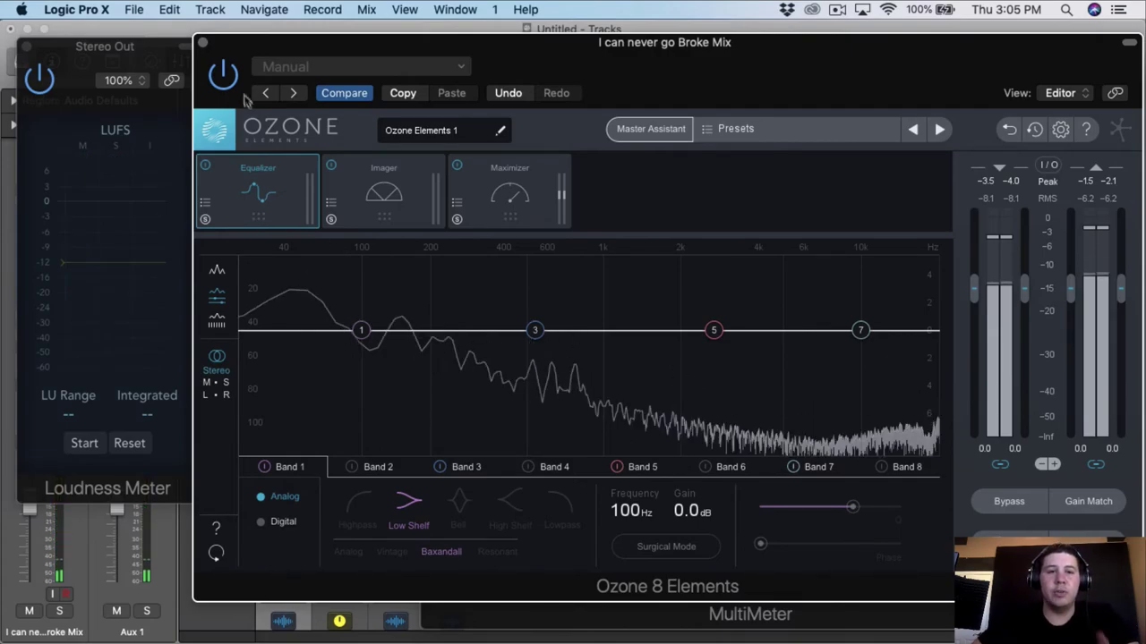
Close the Ozone, MultiMeter and Loudness Meter windows and extend the cycle range over the whole song, from bar 1 to bar 58
{"action": "left_click", "coordinate": [202, 43]}
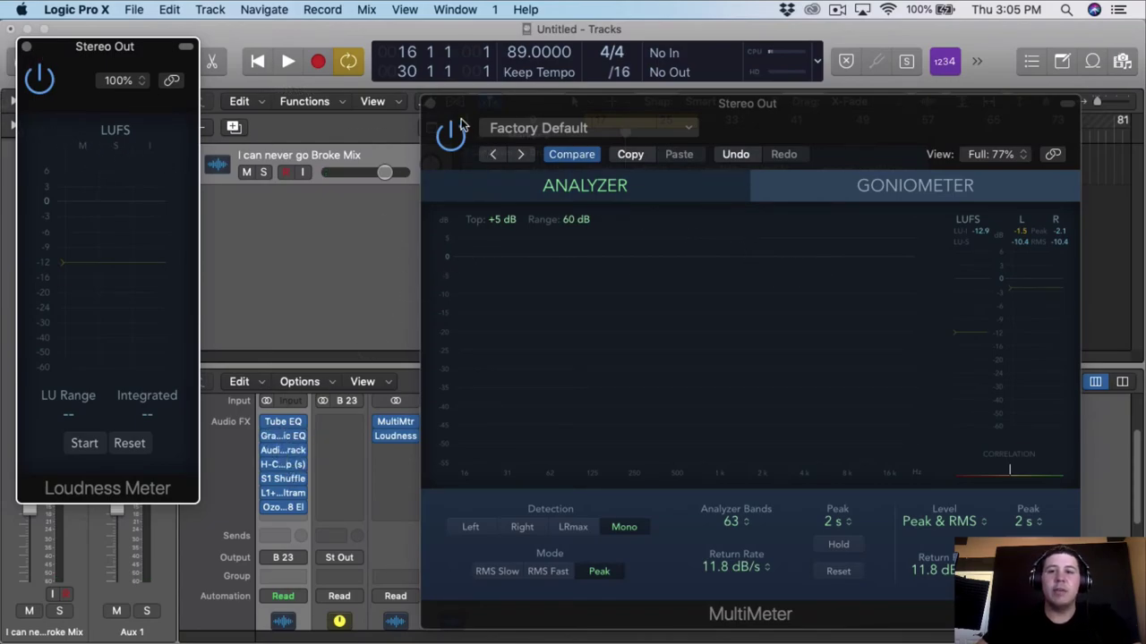
{"action": "left_click", "coordinate": [429, 104]}
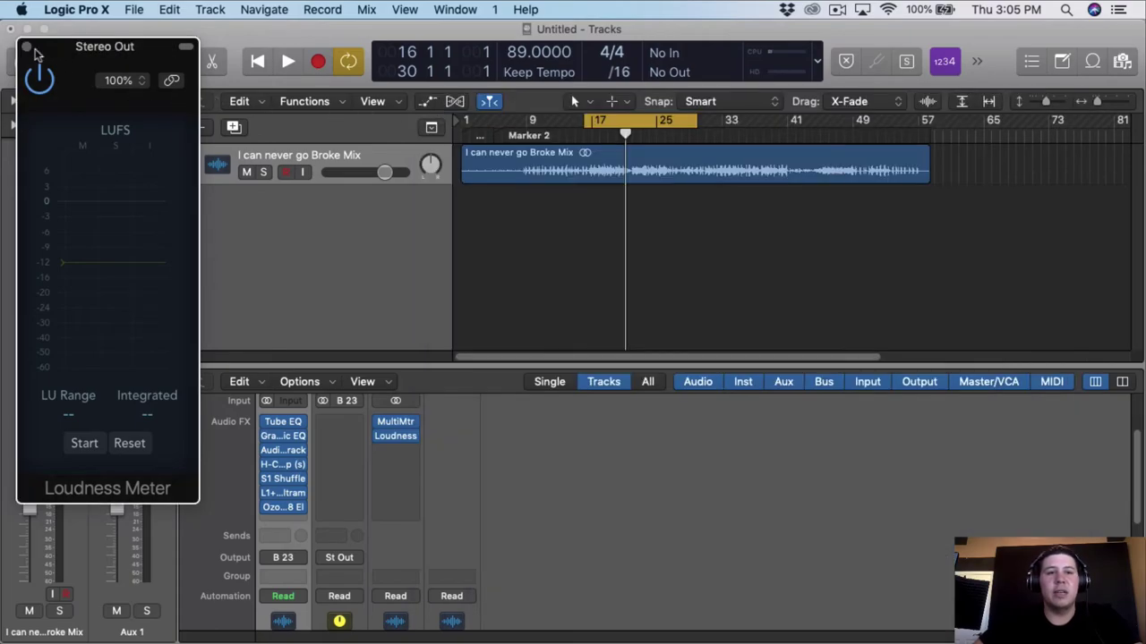
{"action": "left_click", "coordinate": [26, 47]}
{"action": "left_click_drag", "start_coordinate": [586, 119], "coordinate": [465, 119]}
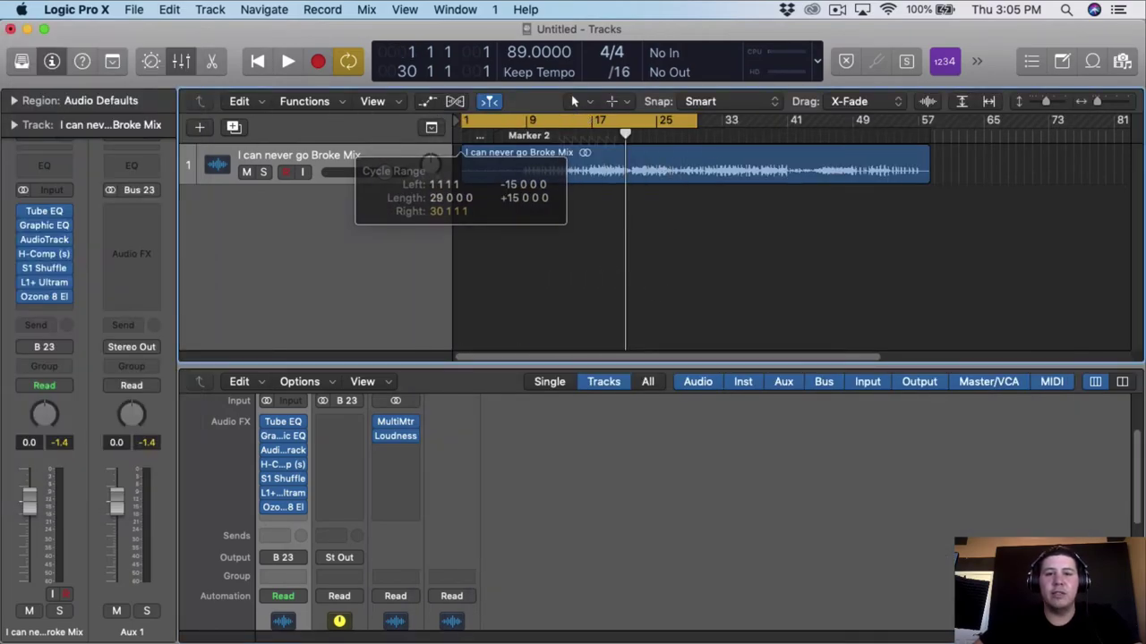
{"action": "left_click_drag", "start_coordinate": [698, 119], "coordinate": [928, 189]}
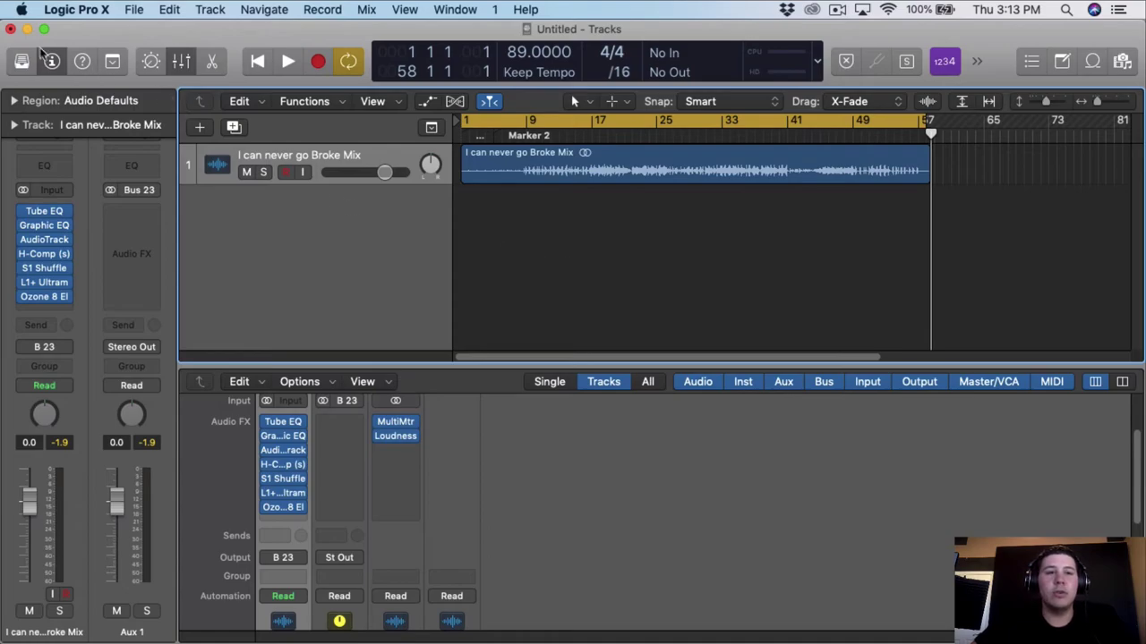
Switch to Chrome and analyze the desktop file YouTube Master.wav in the Loudness Penalty Analyzer
{"action": "left_click", "coordinate": [238, 616]}
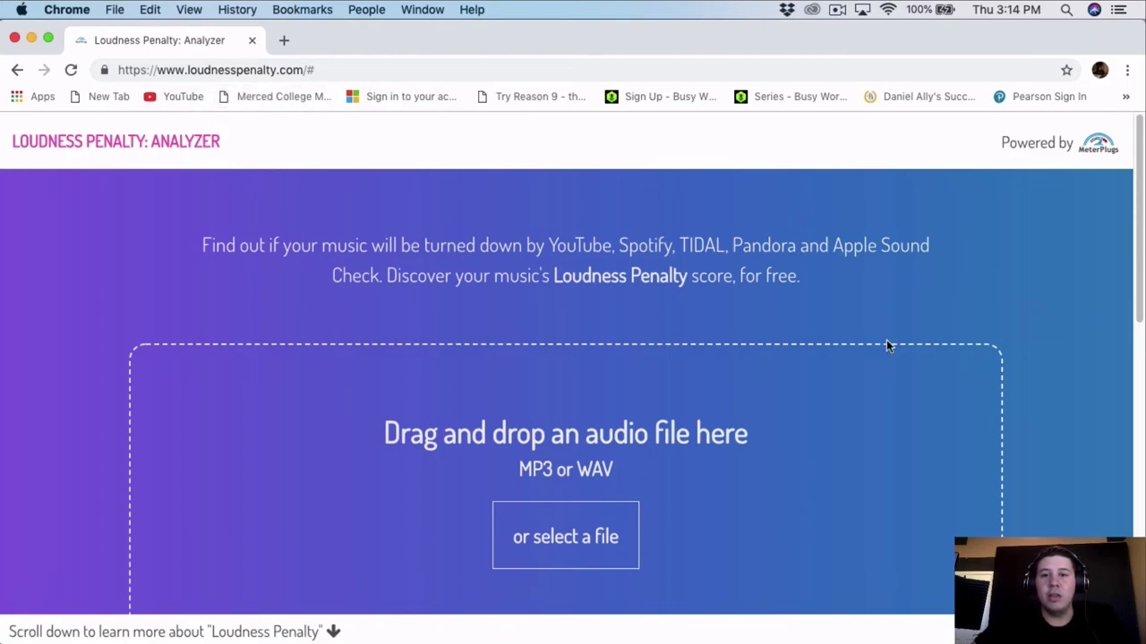
{"action": "scroll", "coordinate": [887, 346], "scroll_direction": "down", "scroll_amount": 1}
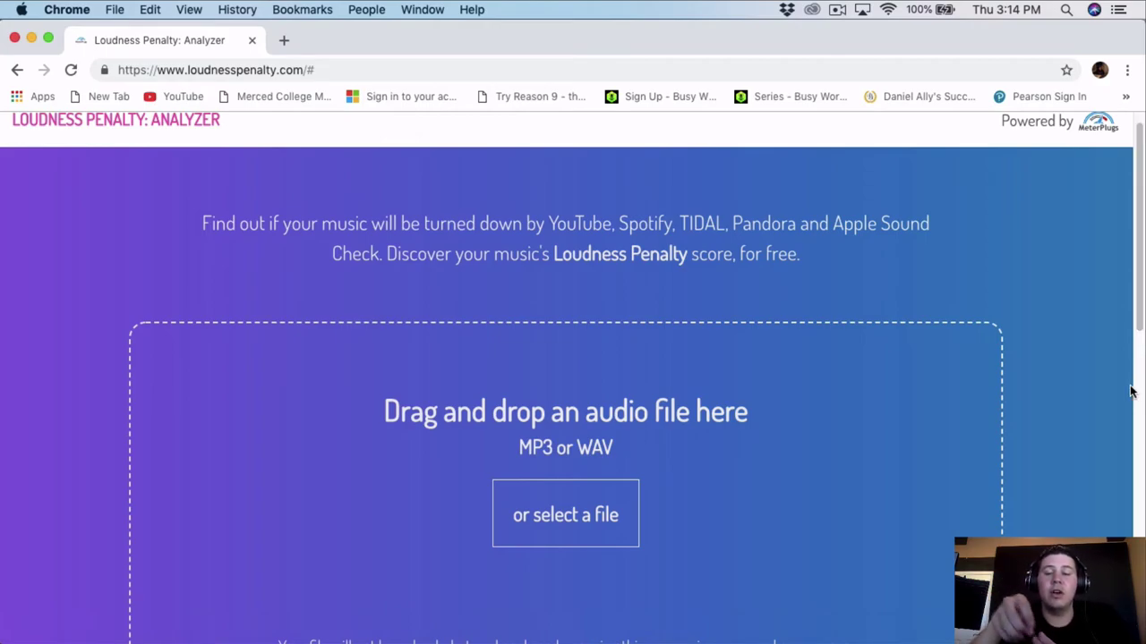
{"action": "left_click_drag", "start_coordinate": [1134, 405], "coordinate": [1061, 405]}
{"action": "left_click_drag", "start_coordinate": [1079, 255], "coordinate": [548, 457]}
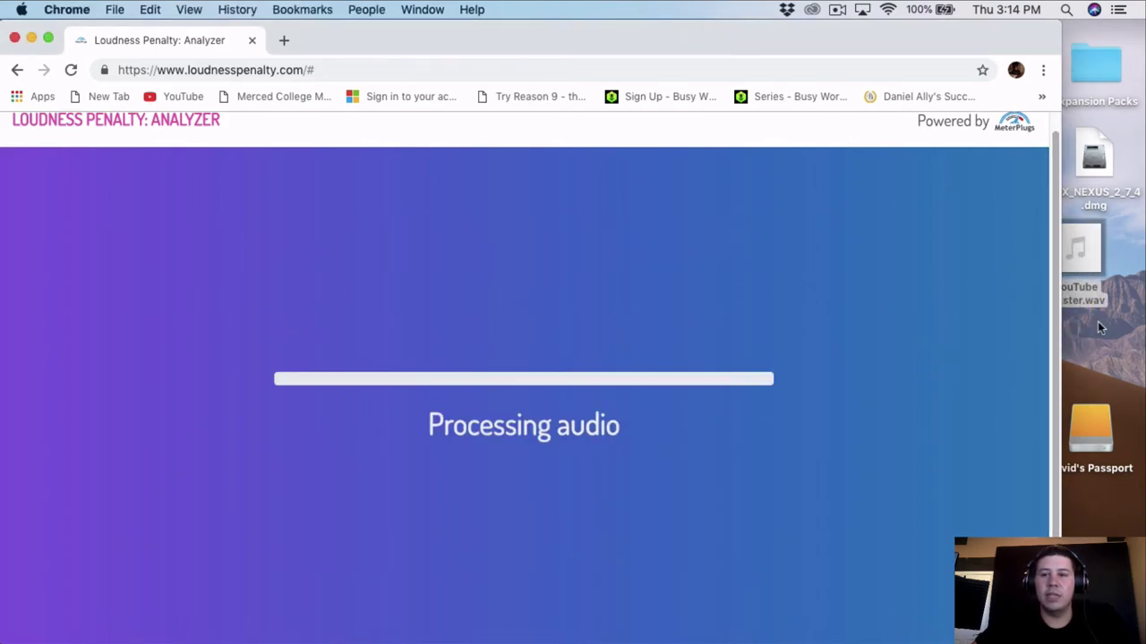
{"action": "left_click_drag", "start_coordinate": [1057, 331], "coordinate": [1138, 338]}
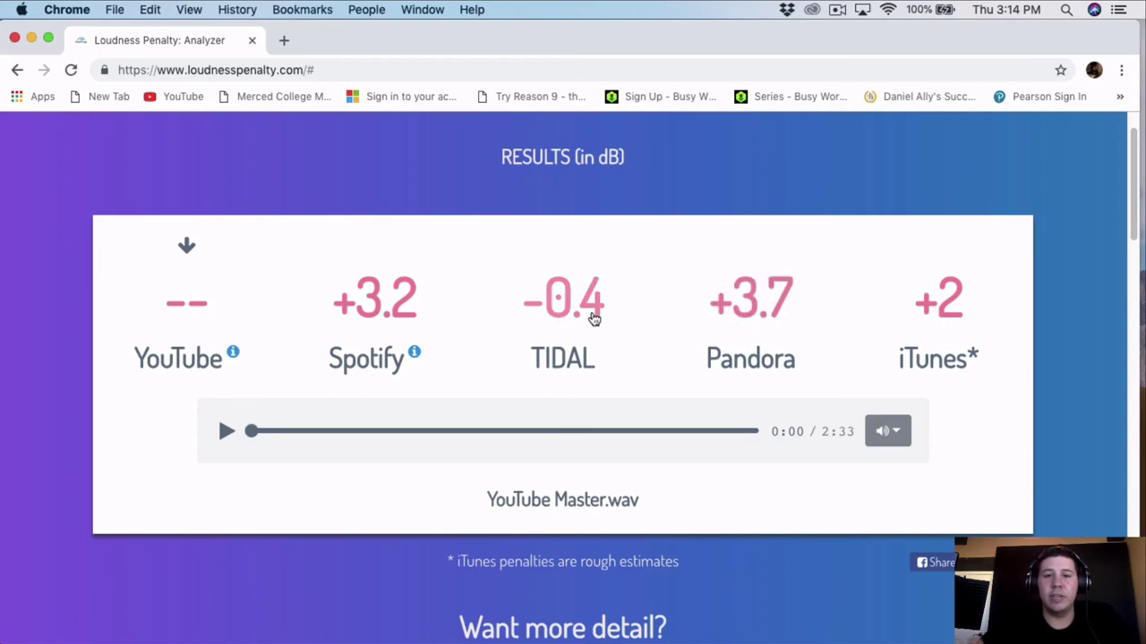
Preview the analyzed master at the streaming services' loudness levels and narrow the browser window to uncover the desktop files
{"action": "left_click", "coordinate": [369, 295]}
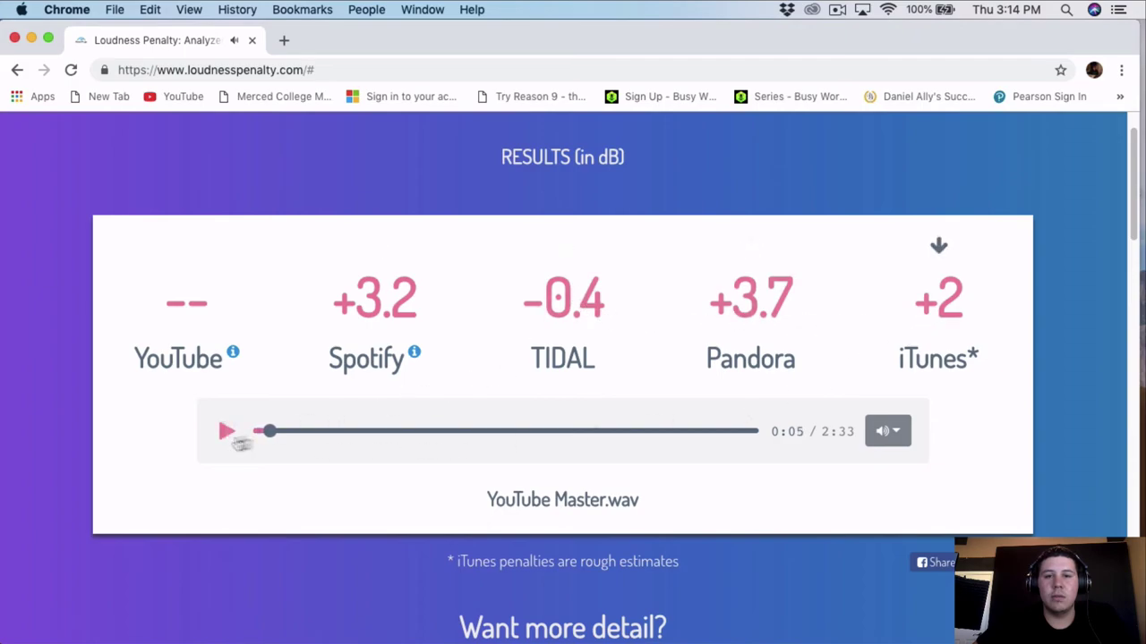
{"action": "left_click_drag", "start_coordinate": [1139, 387], "coordinate": [999, 385]}
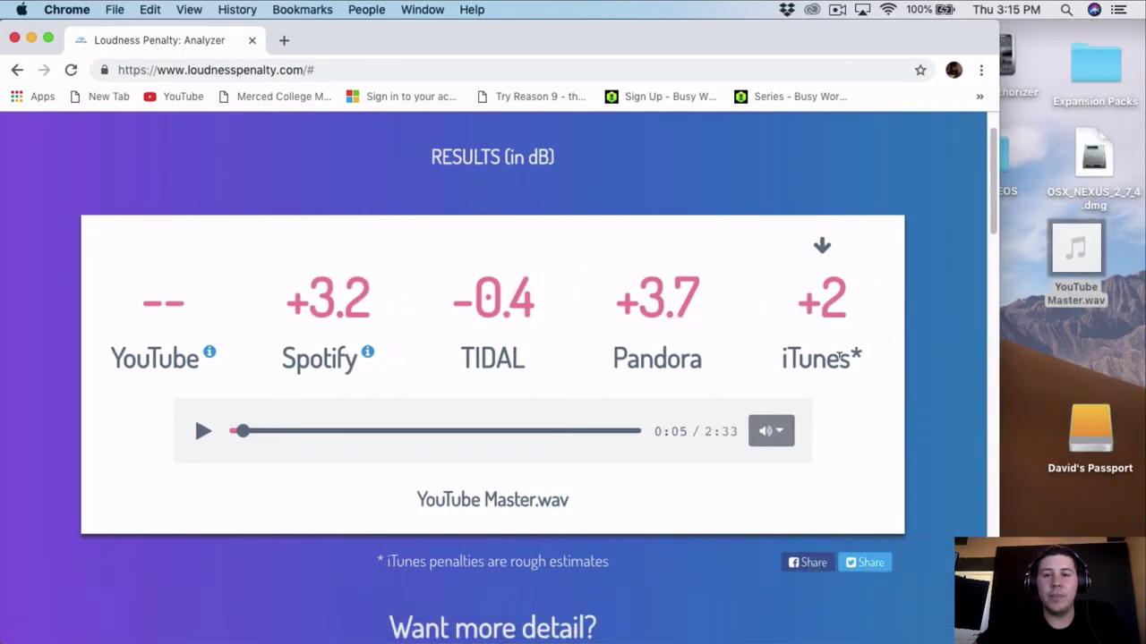
Switch back to Logic Pro X and set the Maximizer's threshold in the mix track's Ozone to -3.0 dB
{"action": "left_click", "coordinate": [801, 617]}
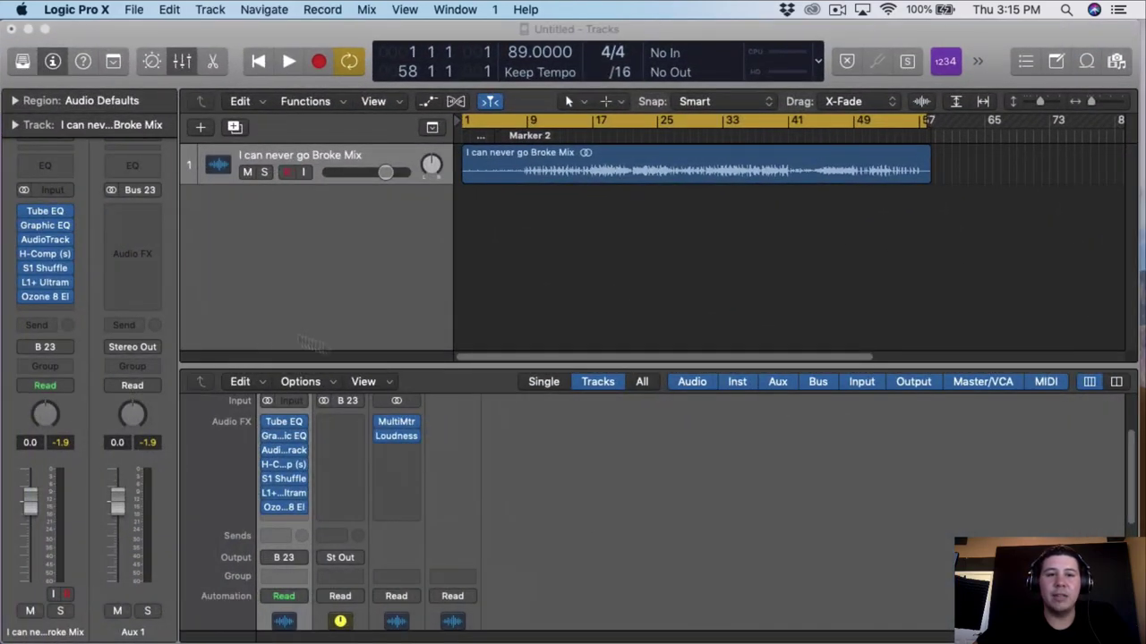
{"action": "left_click", "coordinate": [294, 506]}
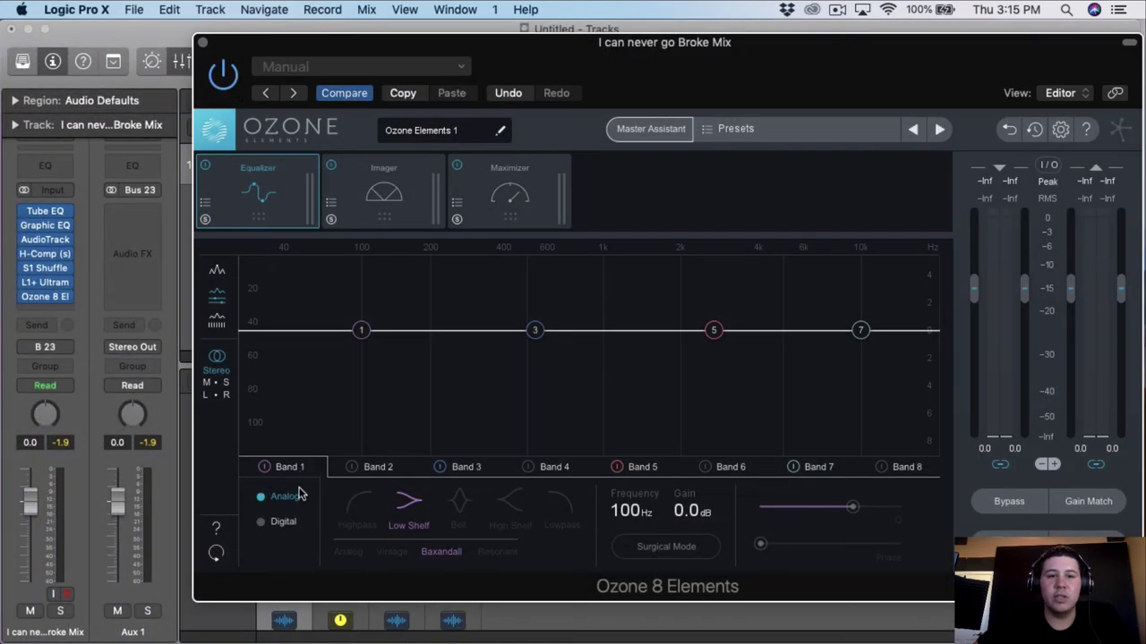
{"action": "left_click", "coordinate": [472, 186]}
{"action": "left_click_drag", "start_coordinate": [417, 424], "coordinate": [419, 439]}
Set the L1+ Ultramaximizer's threshold to -3.0 and close both plug-in windows
{"action": "left_click", "coordinate": [46, 282]}
{"action": "left_click_drag", "start_coordinate": [366, 197], "coordinate": [366, 204]}
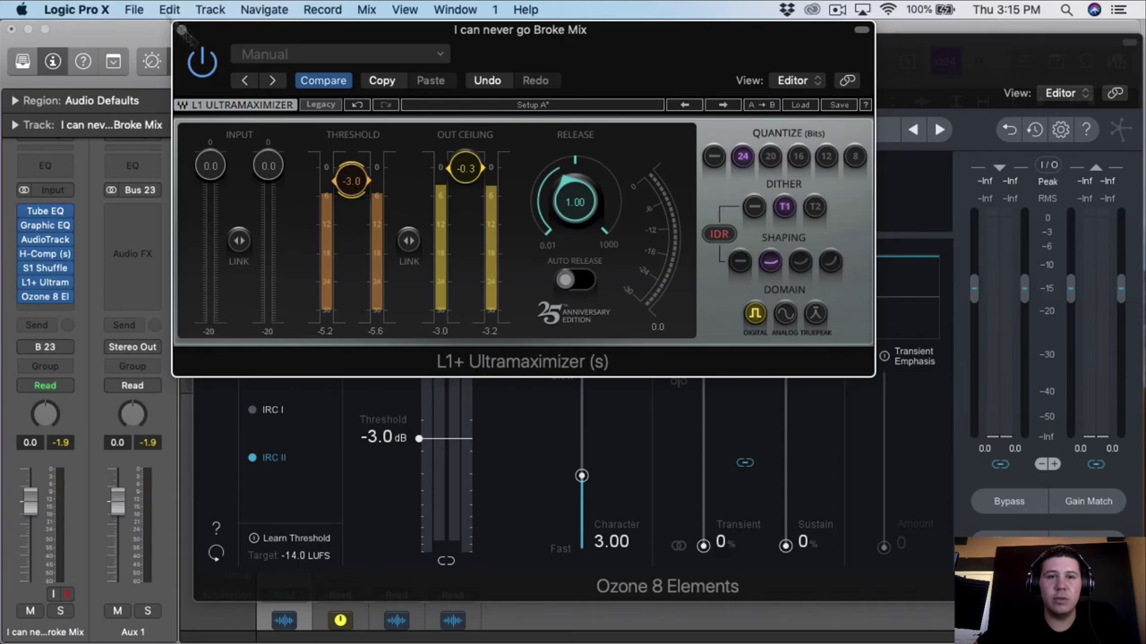
{"action": "left_click", "coordinate": [179, 29]}
{"action": "left_click", "coordinate": [199, 41]}
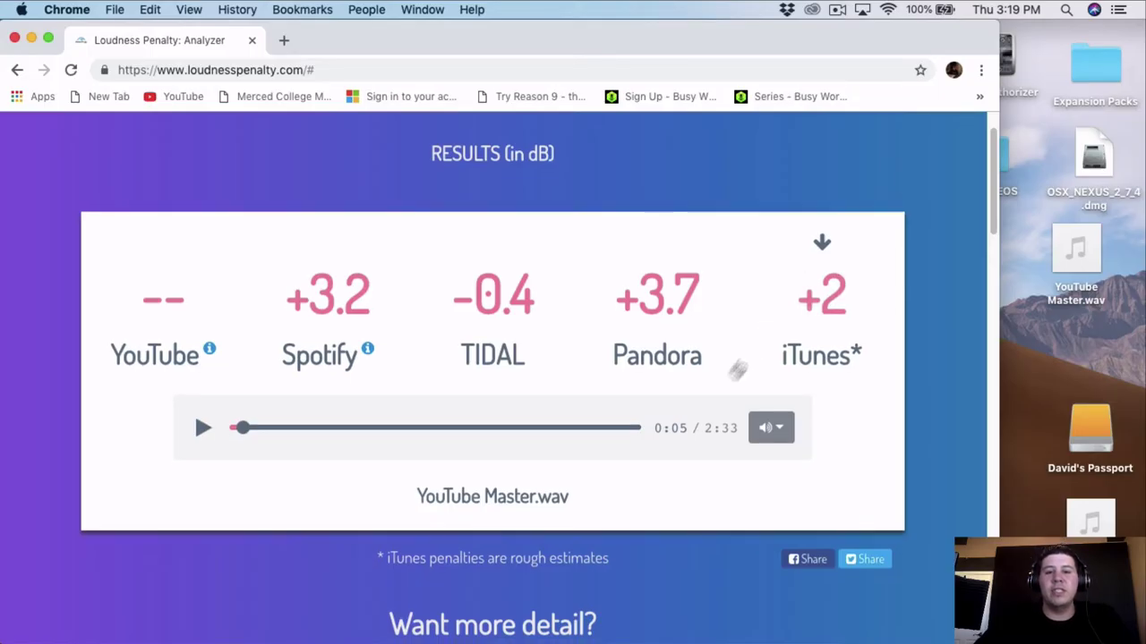
Start a new analysis on the Loudness Penalty page in Chrome and load the second master file from the desktop
{"action": "scroll", "coordinate": [683, 404], "scroll_direction": "down", "scroll_amount": 5}
{"action": "scroll", "coordinate": [474, 439], "scroll_direction": "up", "scroll_amount": 3}
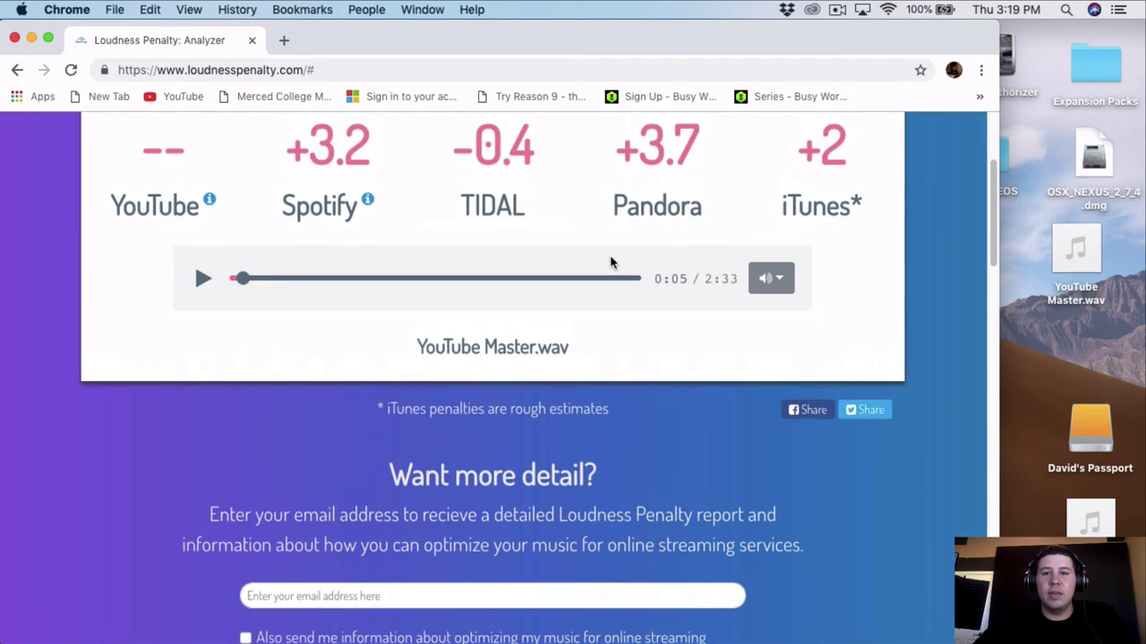
{"action": "scroll", "coordinate": [780, 338], "scroll_direction": "down", "scroll_amount": 3}
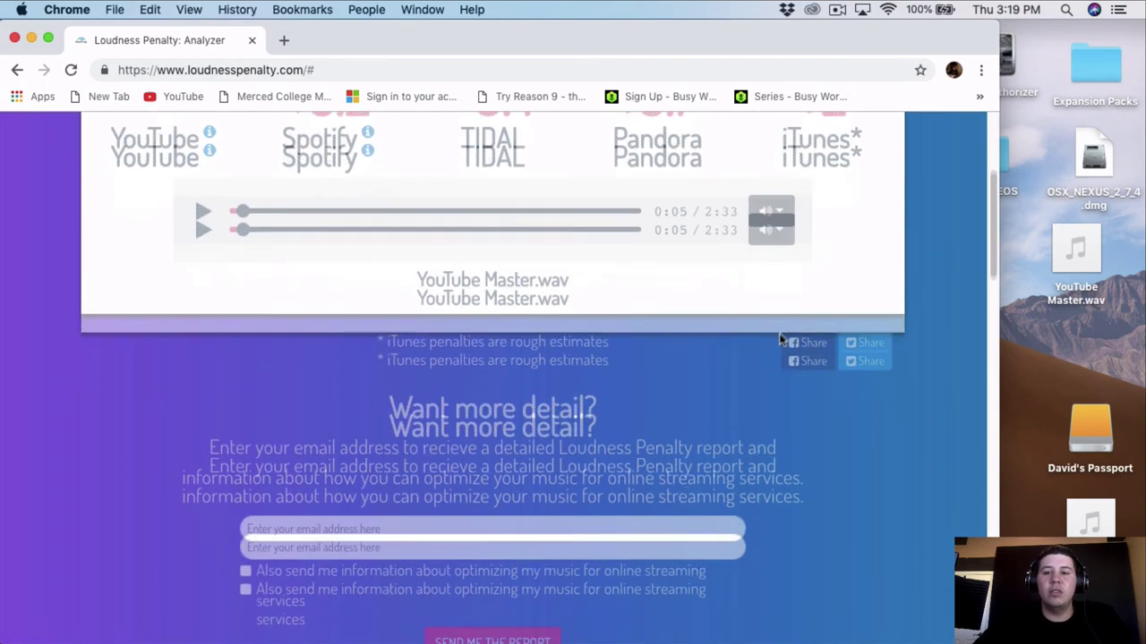
{"action": "left_click", "coordinate": [529, 550]}
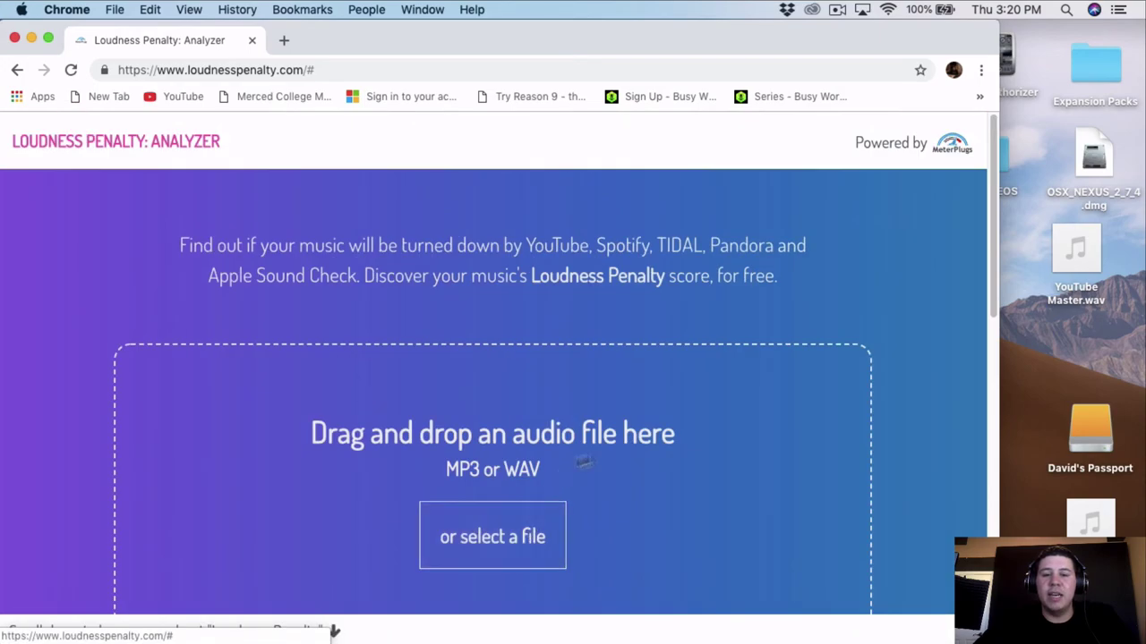
{"action": "left_click_drag", "start_coordinate": [895, 506], "coordinate": [465, 468]}
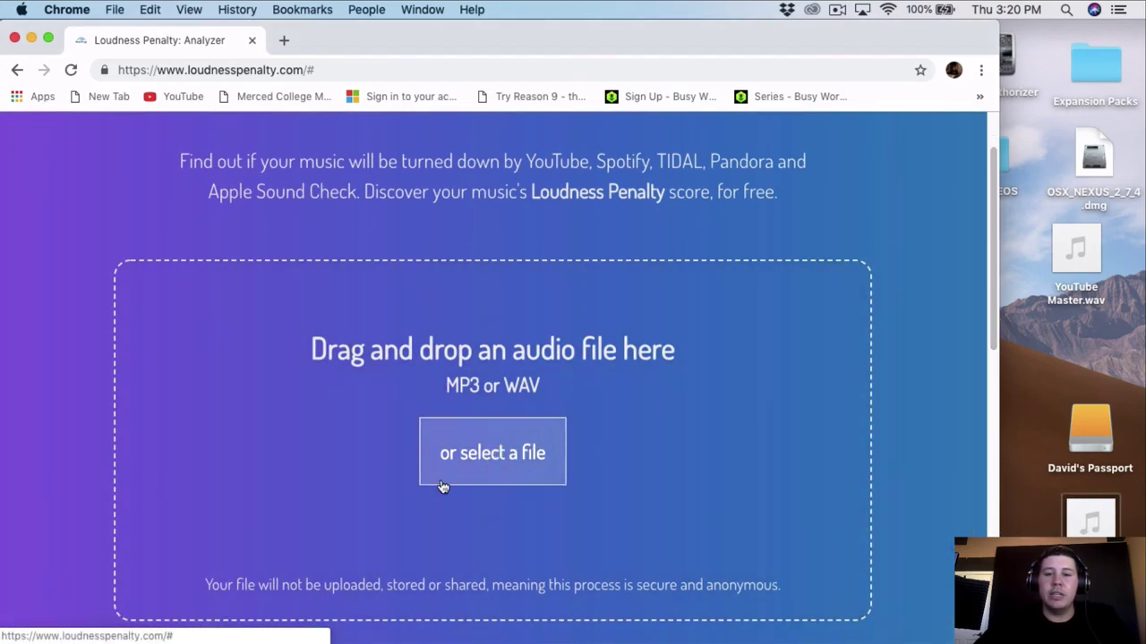